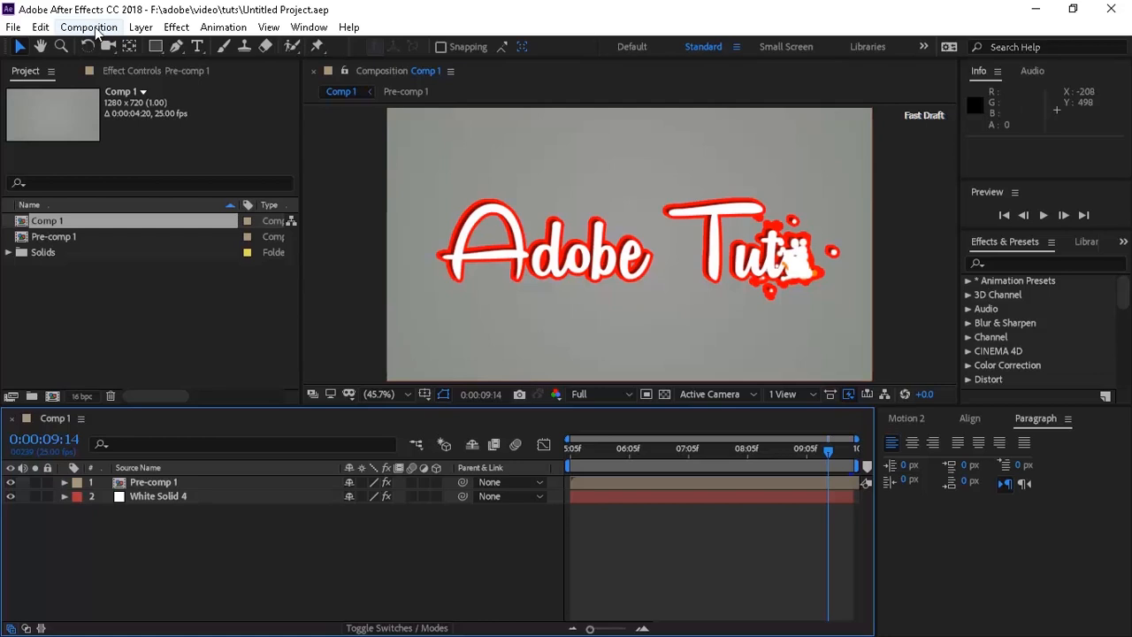
# Step: Create a new composition named Main at 1280 x 720, 25 frames per second, with a 10-second duration
pyautogui.click(113, 44)
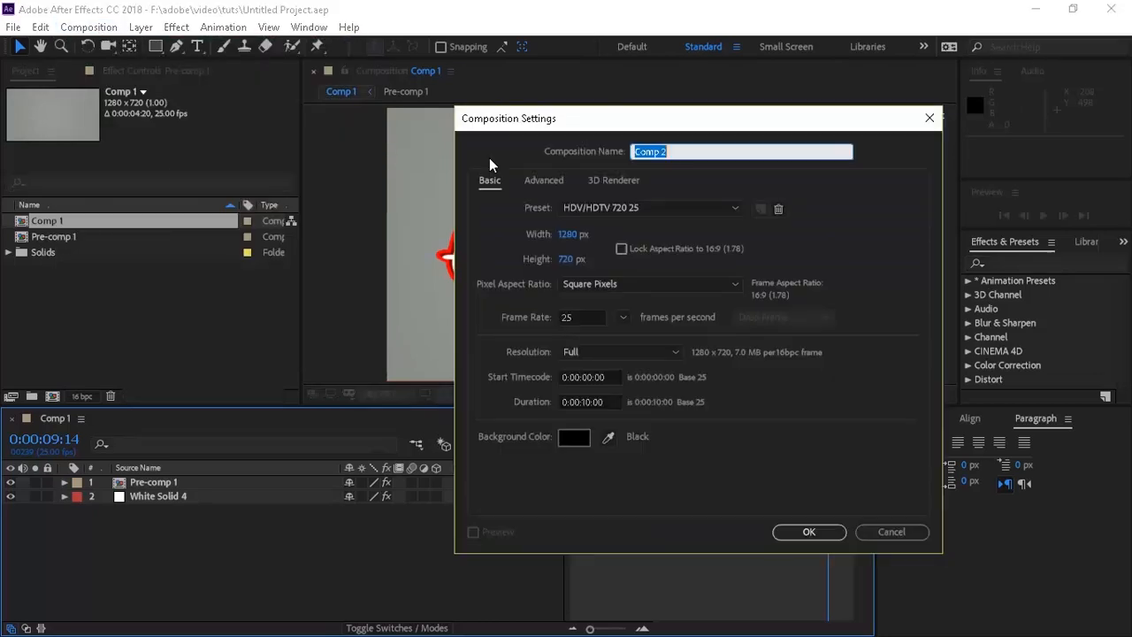
pyautogui.write('Main')
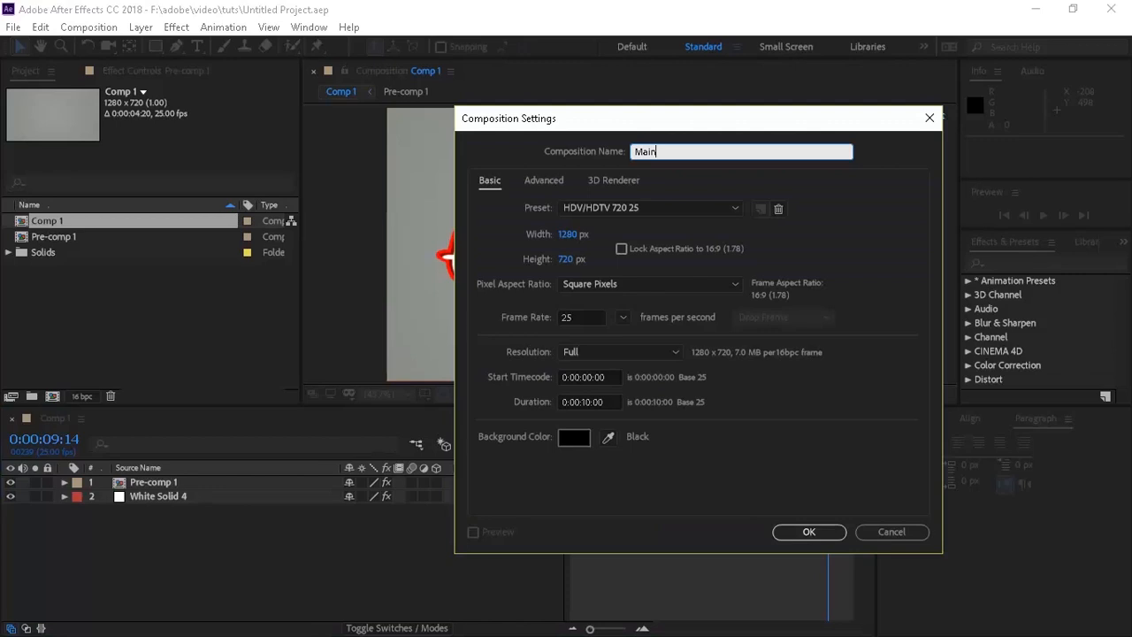
pyautogui.click(567, 236)
pyautogui.click(569, 260)
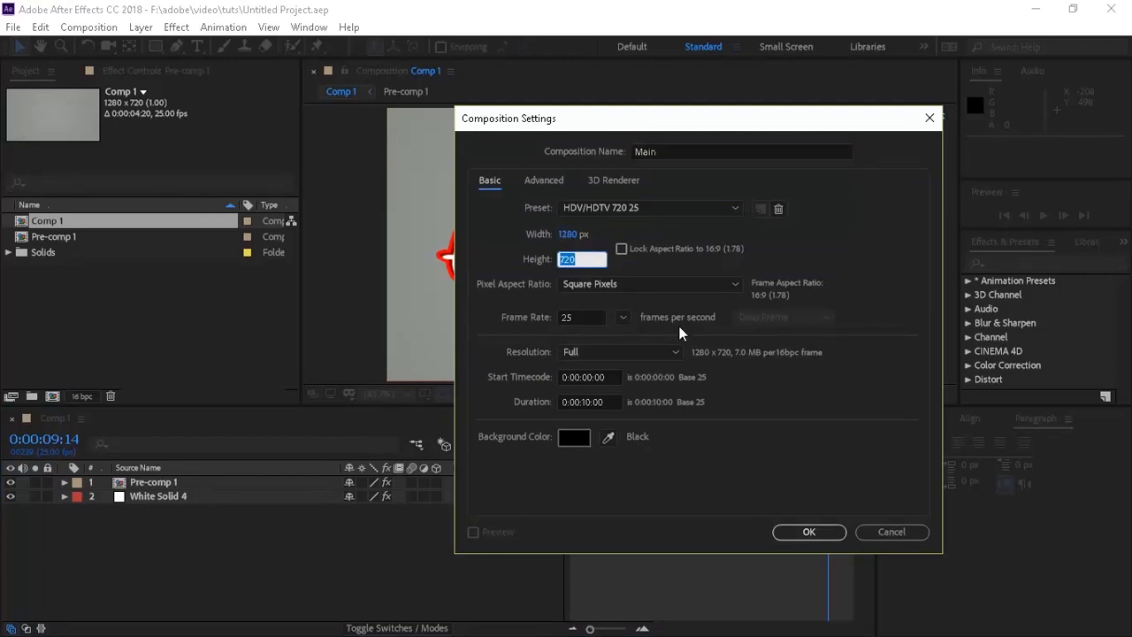
pyautogui.click(579, 317)
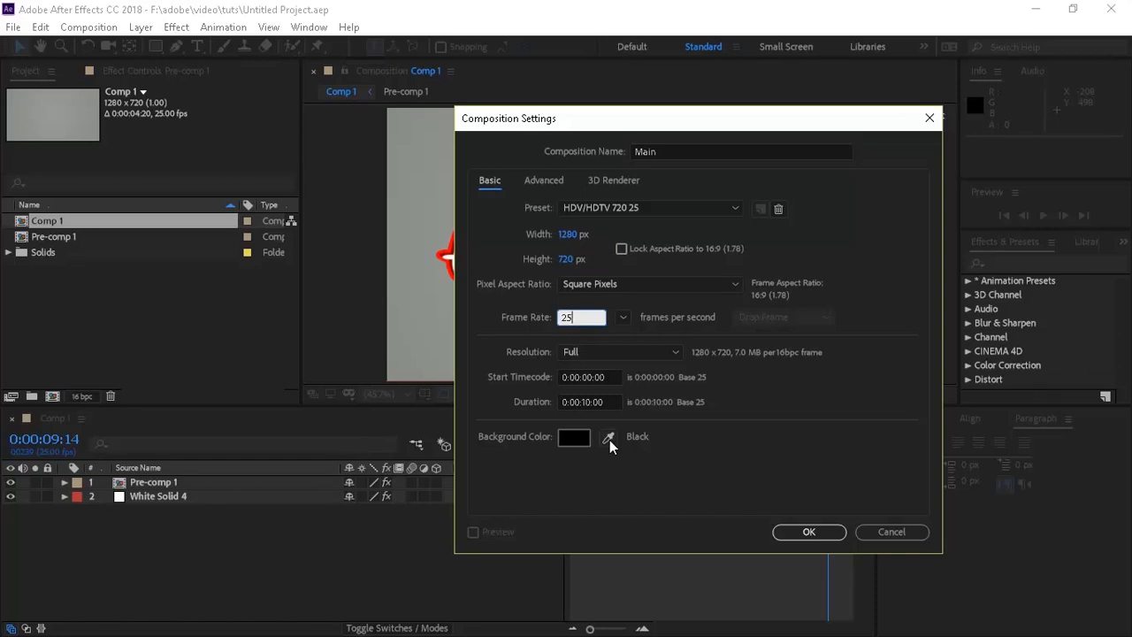
pyautogui.click(600, 402)
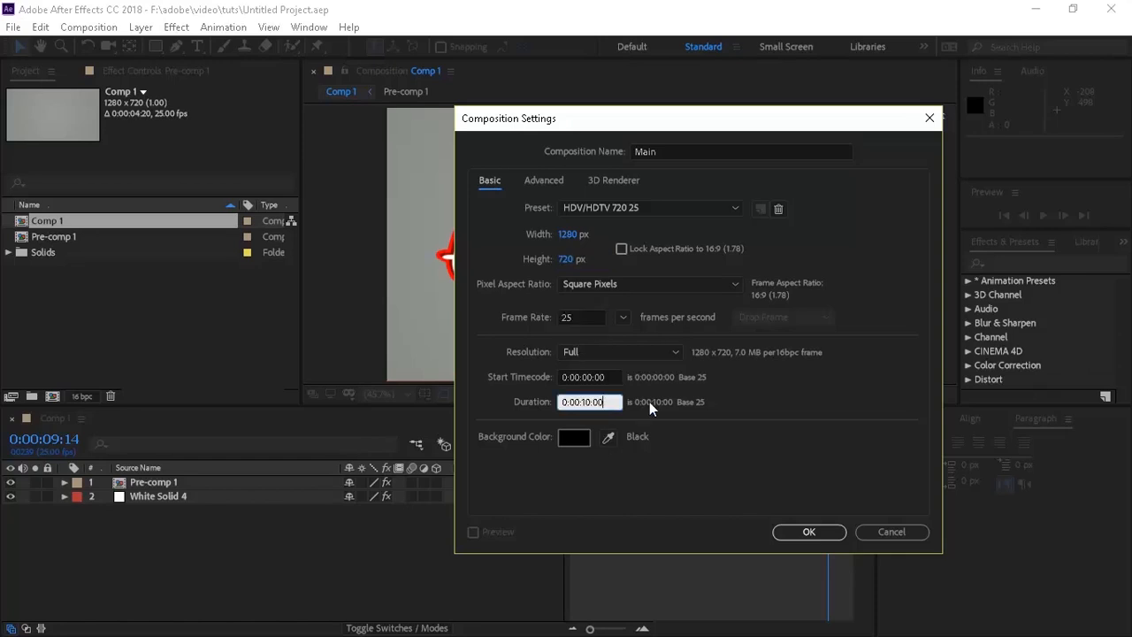
pyautogui.click(808, 532)
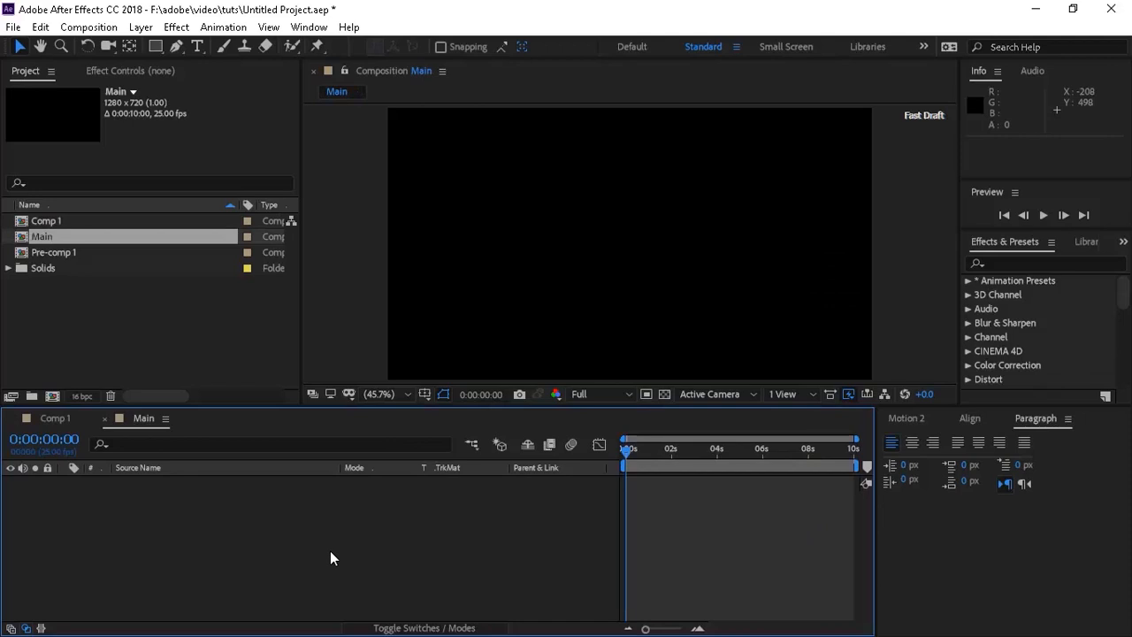
# Step: Add a text layer reading "Adobe Tuts" to the Main composition
pyautogui.rightClick(330, 550)
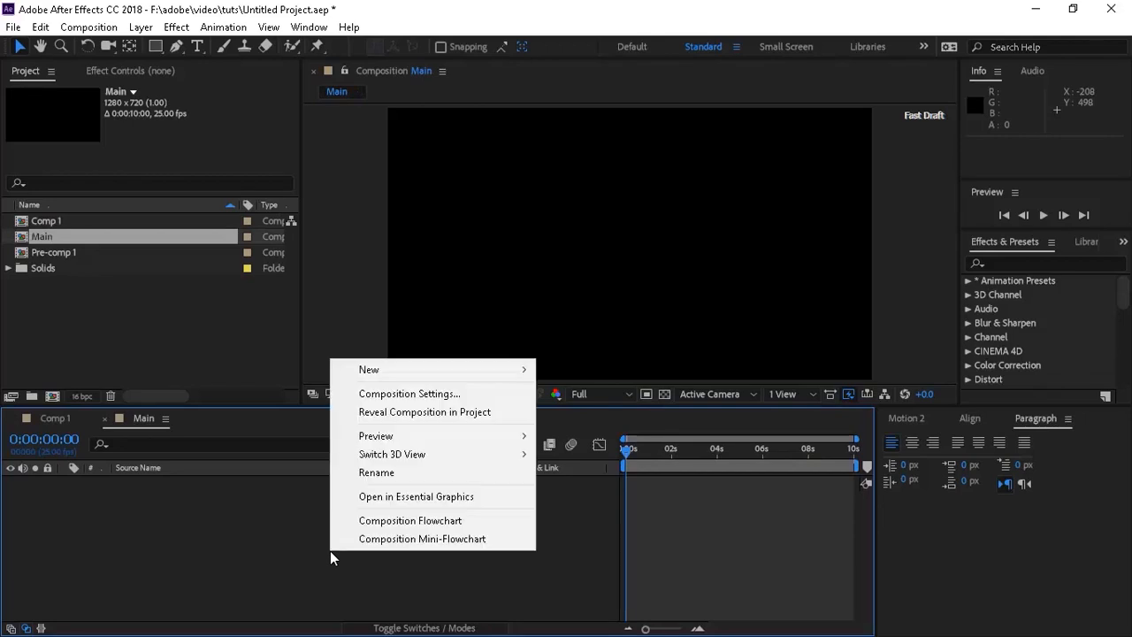
pyautogui.moveTo(497, 366)
pyautogui.click(586, 403)
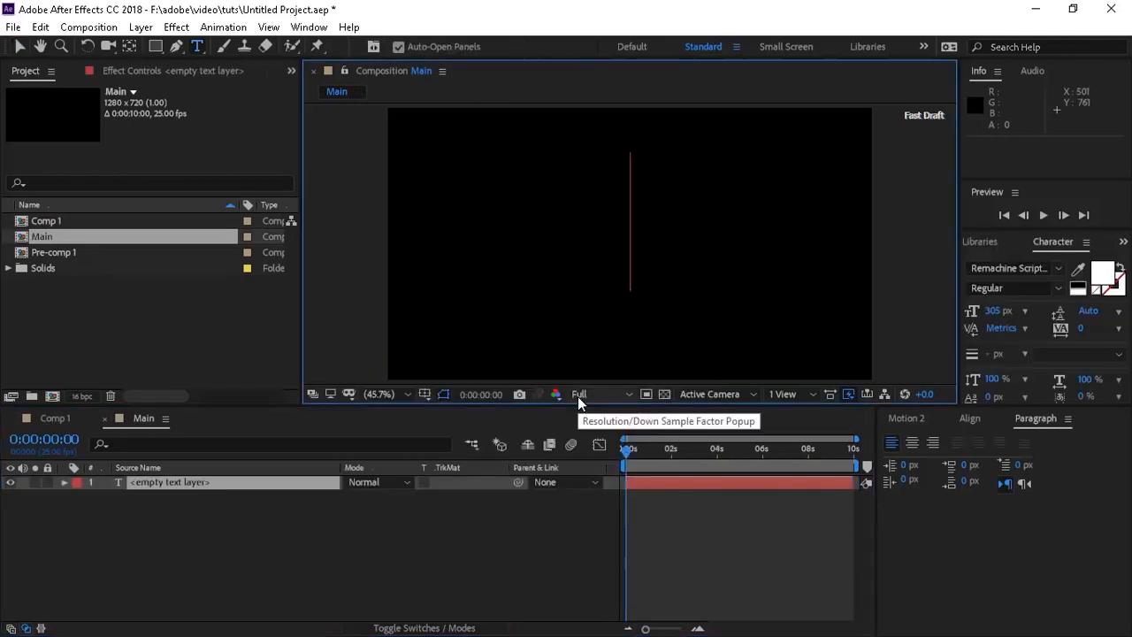
pyautogui.write('Adobe')
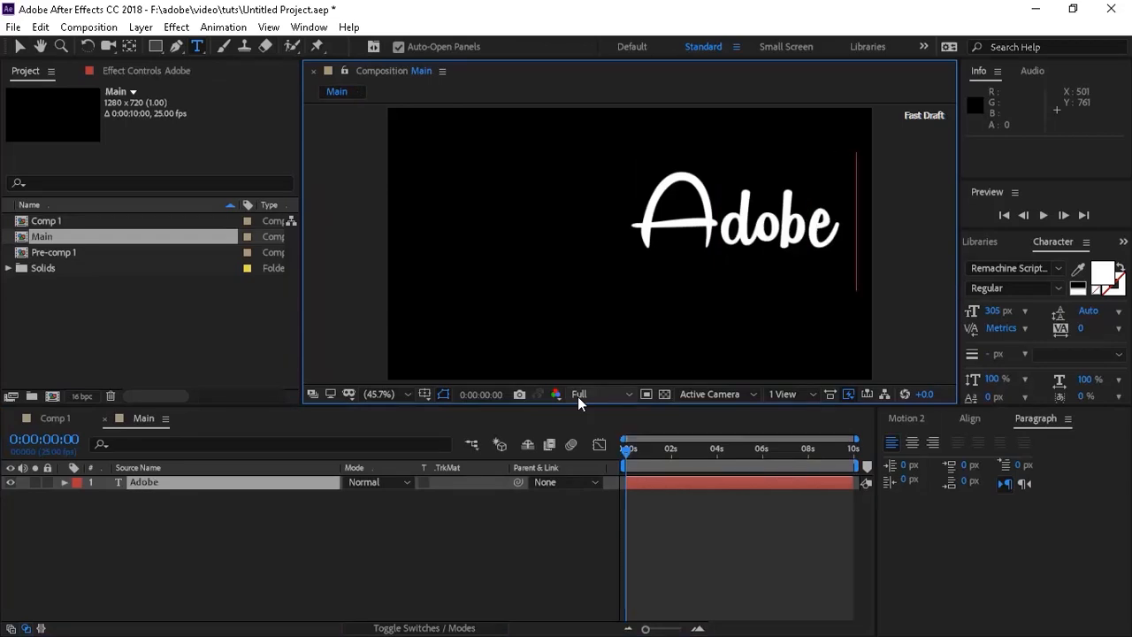
pyautogui.write(' Tuts')
pyautogui.click(20, 46)
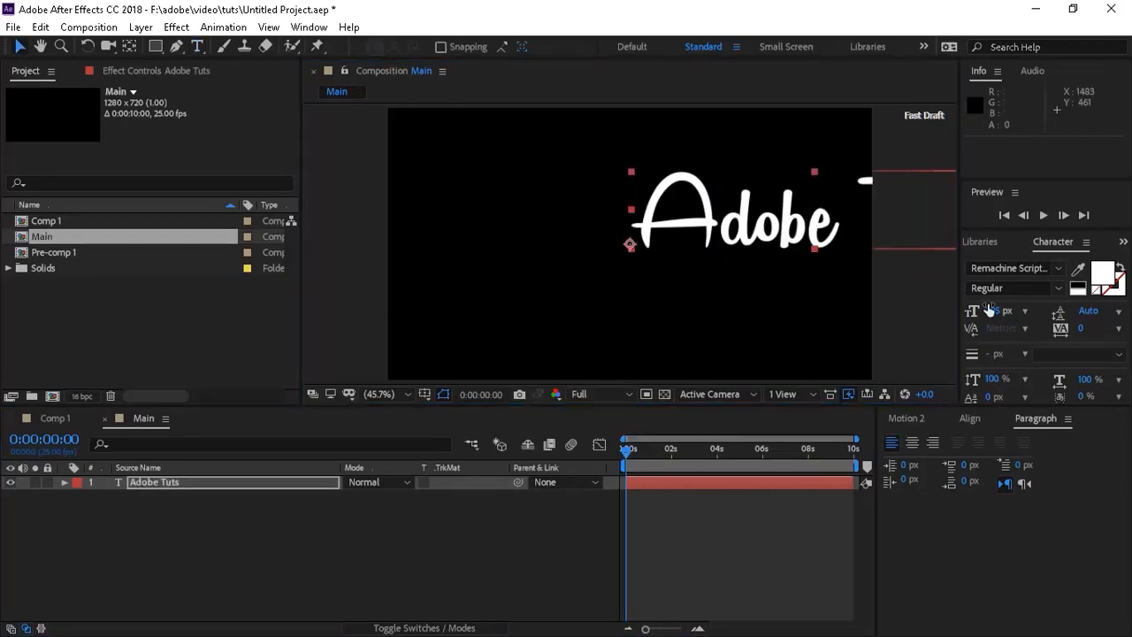
# Step: Centre the Adobe Tuts text horizontally and vertically in the composition
pyautogui.click(970, 418)
pyautogui.click(922, 460)
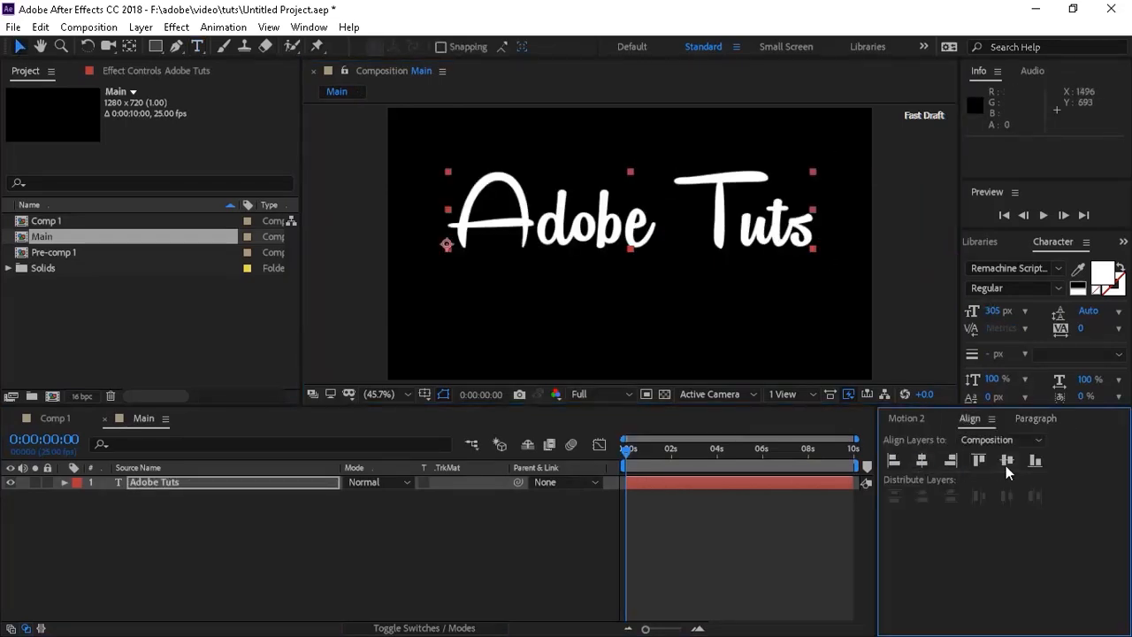
pyautogui.click(1006, 460)
pyautogui.click(302, 567)
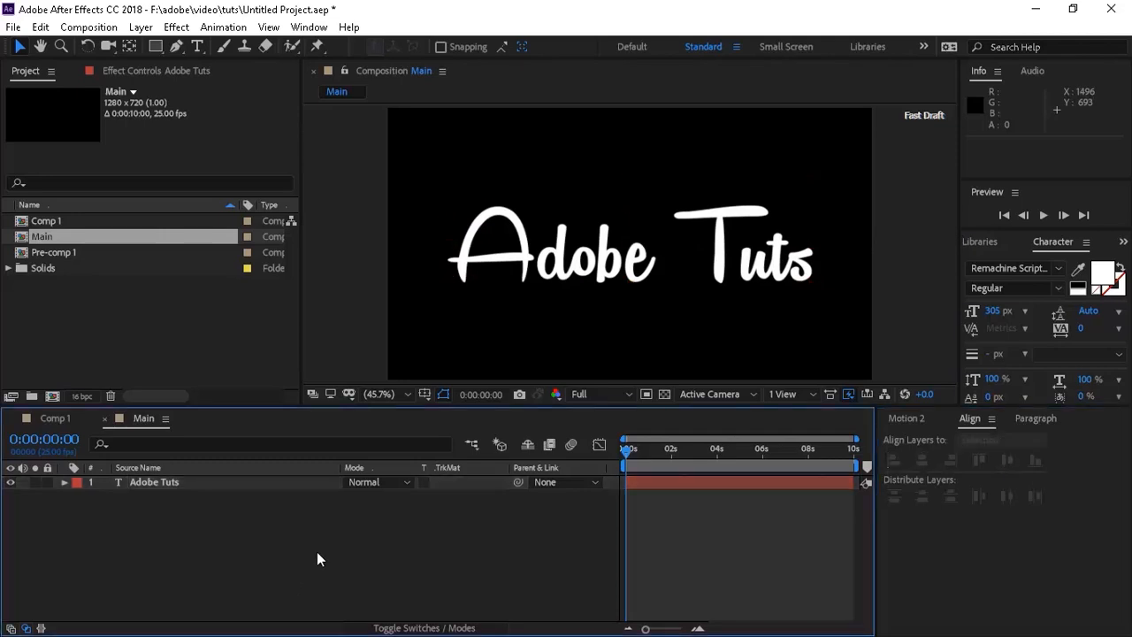
# Step: Create a white solid named Path and place it below the Adobe Tuts text layer
pyautogui.rightClick(317, 551)
pyautogui.moveTo(484, 372)
pyautogui.click(567, 412)
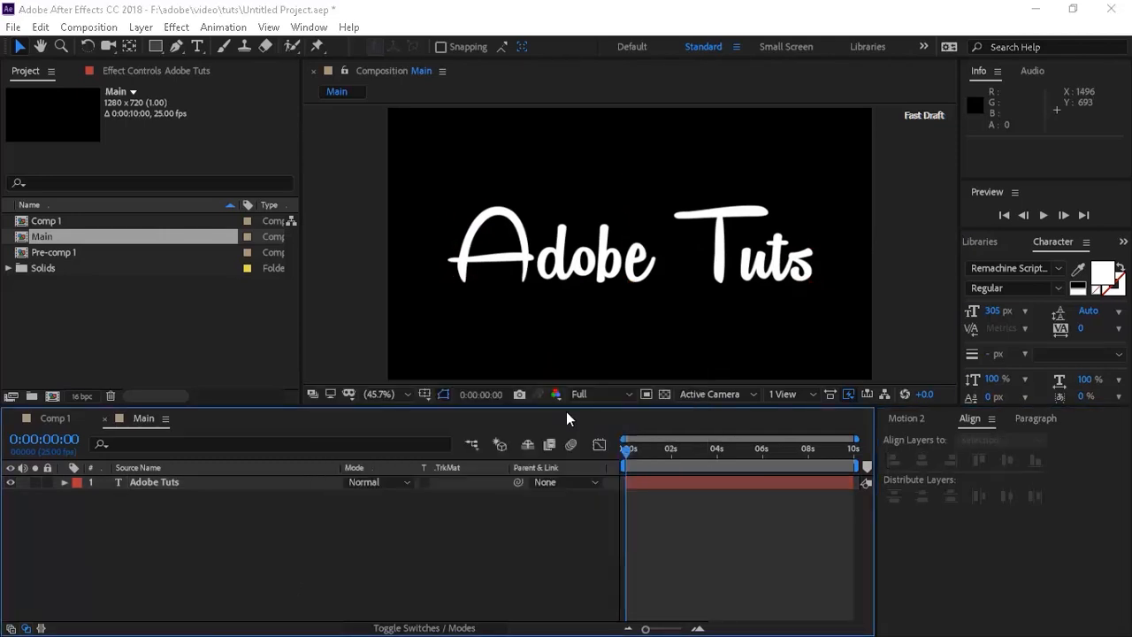
pyautogui.write('Pat')
pyautogui.press('Return')
pyautogui.moveTo(283, 481); pyautogui.dragTo(281, 500)
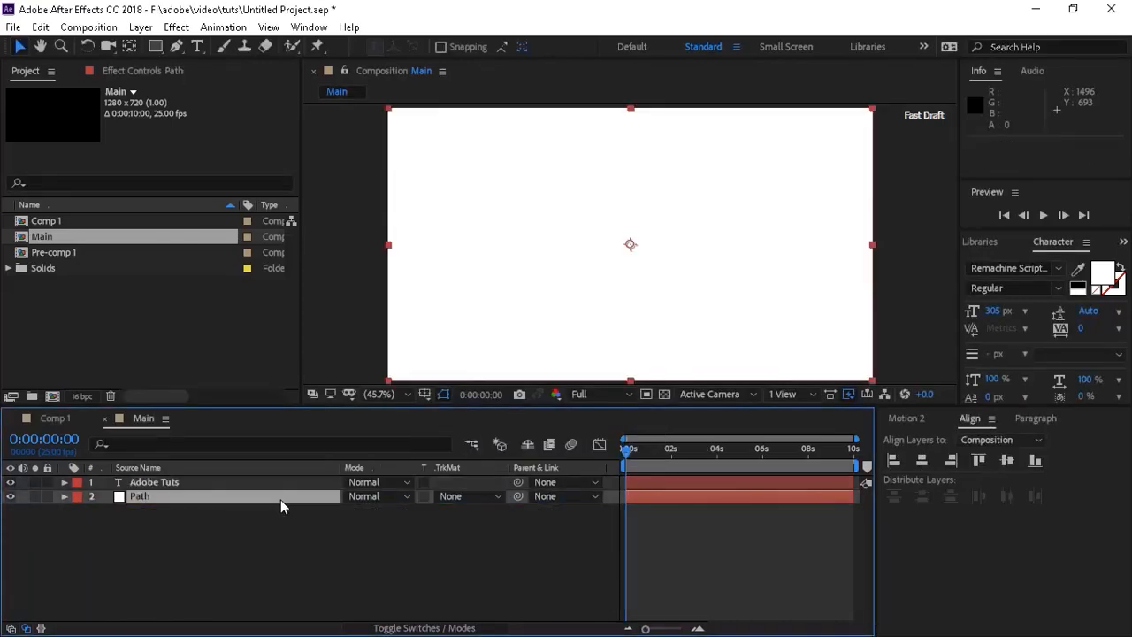
# Step: Hide the Path layer and change the Adobe Tuts text fill colour to orange
pyautogui.click(10, 497)
pyautogui.click(164, 482)
pyautogui.click(1103, 274)
pyautogui.click(942, 416)
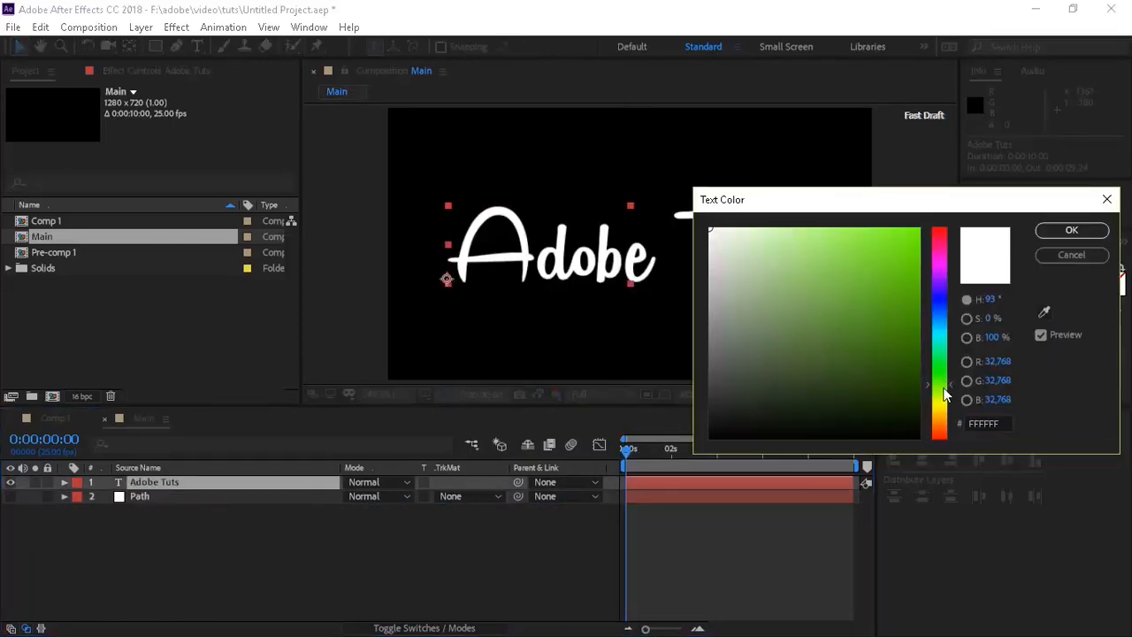
pyautogui.moveTo(887, 266); pyautogui.dragTo(901, 242)
pyautogui.click(1078, 233)
pyautogui.click(233, 576)
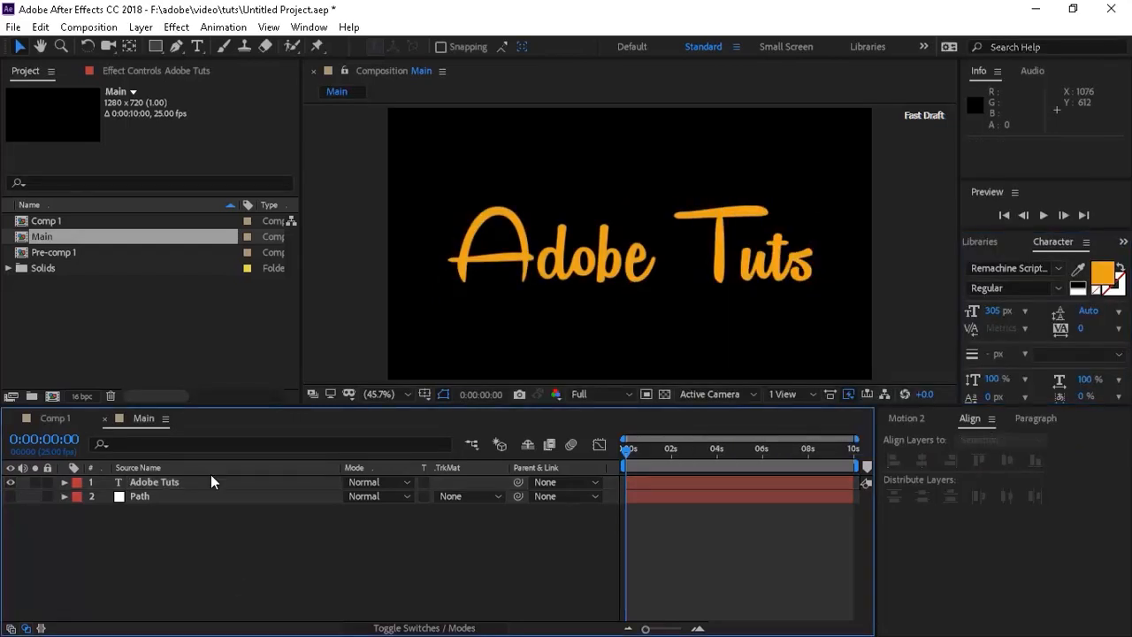
# Step: Show the Path layer again and trace the letters of "Adobe" on it with one continuous Pen tool mask path
pyautogui.click(11, 497)
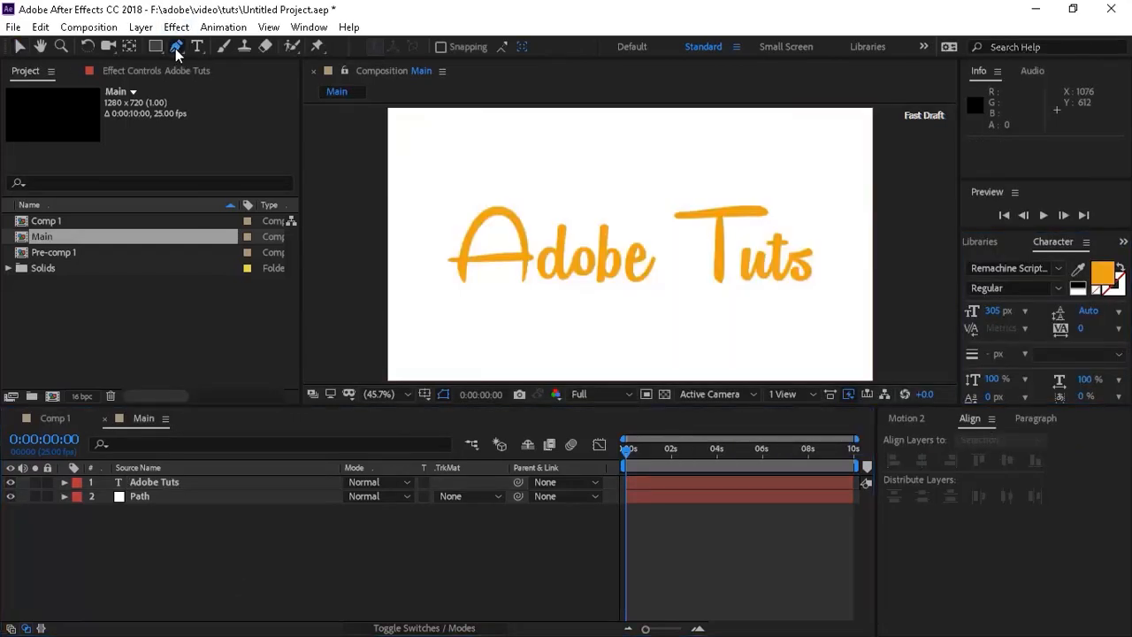
pyautogui.click(378, 393)
pyautogui.click(400, 284)
pyautogui.press('h')
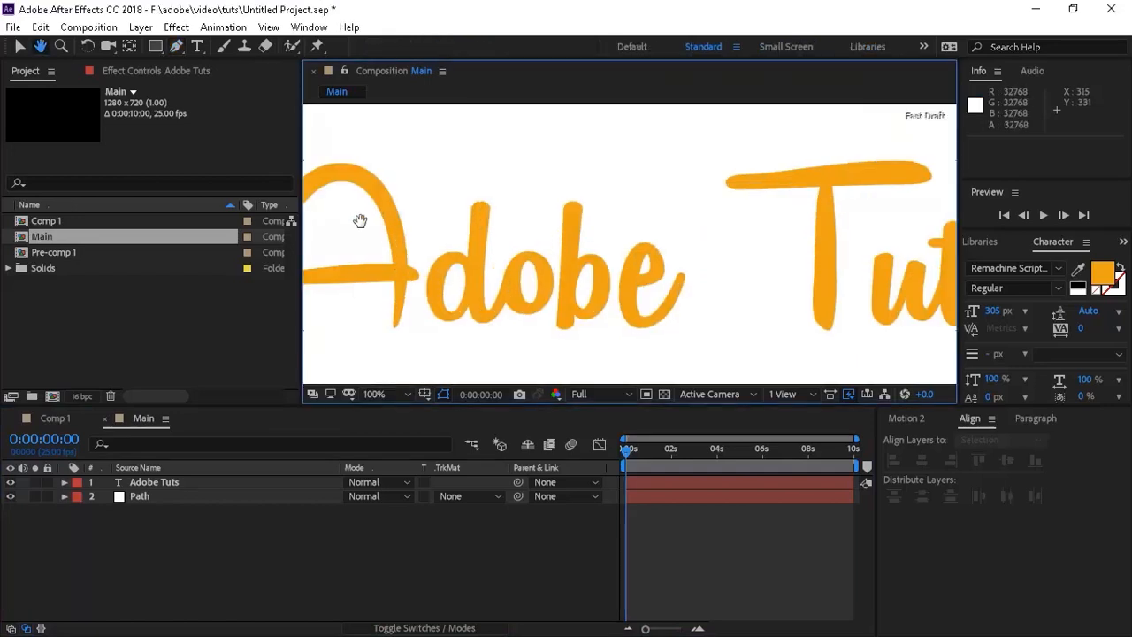
pyautogui.moveTo(362, 224); pyautogui.dragTo(493, 233)
pyautogui.press('g')
pyautogui.click(384, 286)
pyautogui.click(522, 280)
pyautogui.click(545, 276)
pyautogui.click(603, 301)
pyautogui.click(608, 250)
pyautogui.click(610, 212)
pyautogui.click(614, 312)
pyautogui.click(624, 317)
pyautogui.click(636, 296)
pyautogui.click(651, 263)
pyautogui.click(672, 259)
pyautogui.click(705, 211)
pyautogui.click(704, 233)
pyautogui.click(698, 277)
pyautogui.click(698, 308)
pyautogui.click(696, 323)
pyautogui.click(704, 307)
pyautogui.click(714, 316)
pyautogui.click(733, 307)
pyautogui.click(735, 278)
pyautogui.click(752, 281)
pyautogui.click(791, 273)
pyautogui.click(782, 252)
pyautogui.click(763, 306)
pyautogui.click(776, 331)
pyautogui.click(802, 321)
pyautogui.click(809, 301)
pyautogui.click(814, 280)
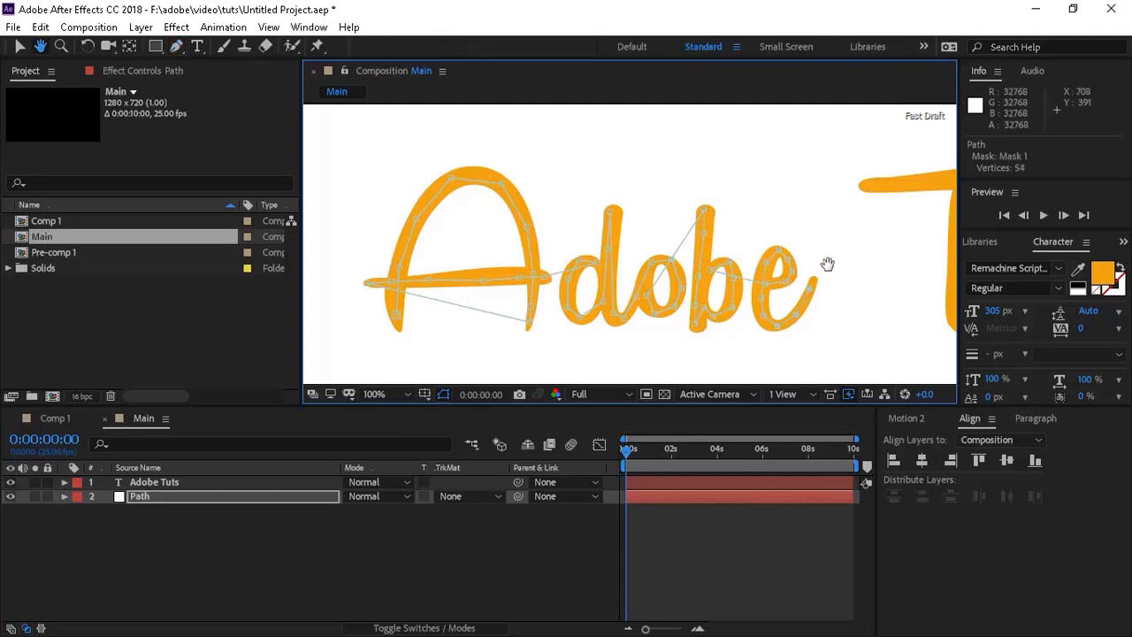
# Step: Continue the same mask path on the Path layer through all the letters of "Tuts"
pyautogui.moveTo(814, 280); pyautogui.dragTo(557, 272)
pyautogui.click(609, 177)
pyautogui.click(641, 178)
pyautogui.click(667, 176)
pyautogui.click(777, 166)
pyautogui.click(797, 172)
pyautogui.click(723, 170)
pyautogui.click(700, 297)
pyautogui.click(701, 317)
pyautogui.click(758, 256)
pyautogui.click(758, 280)
pyautogui.click(758, 313)
pyautogui.click(776, 303)
pyautogui.click(791, 263)
pyautogui.click(792, 296)
pyautogui.click(824, 258)
pyautogui.click(826, 225)
pyautogui.click(829, 307)
pyautogui.click(835, 317)
pyautogui.click(848, 301)
pyautogui.click(862, 266)
pyautogui.click(892, 258)
pyautogui.click(884, 266)
pyautogui.click(878, 269)
pyautogui.click(872, 277)
pyautogui.click(884, 286)
pyautogui.click(894, 302)
pyautogui.click(887, 314)
pyautogui.click(871, 309)
pyautogui.click(865, 298)
pyautogui.click(20, 54)
pyautogui.hotkey('shift', '/')
# Step: Expand the Path layer's masks to inspect Mask 1
pyautogui.click(65, 497)
pyautogui.click(92, 525)
pyautogui.click(93, 525)
pyautogui.click(122, 557)
# Step: Find the Generate > Stroke effect by searching for "stroke" and apply it to the Path layer
pyautogui.click(1124, 242)
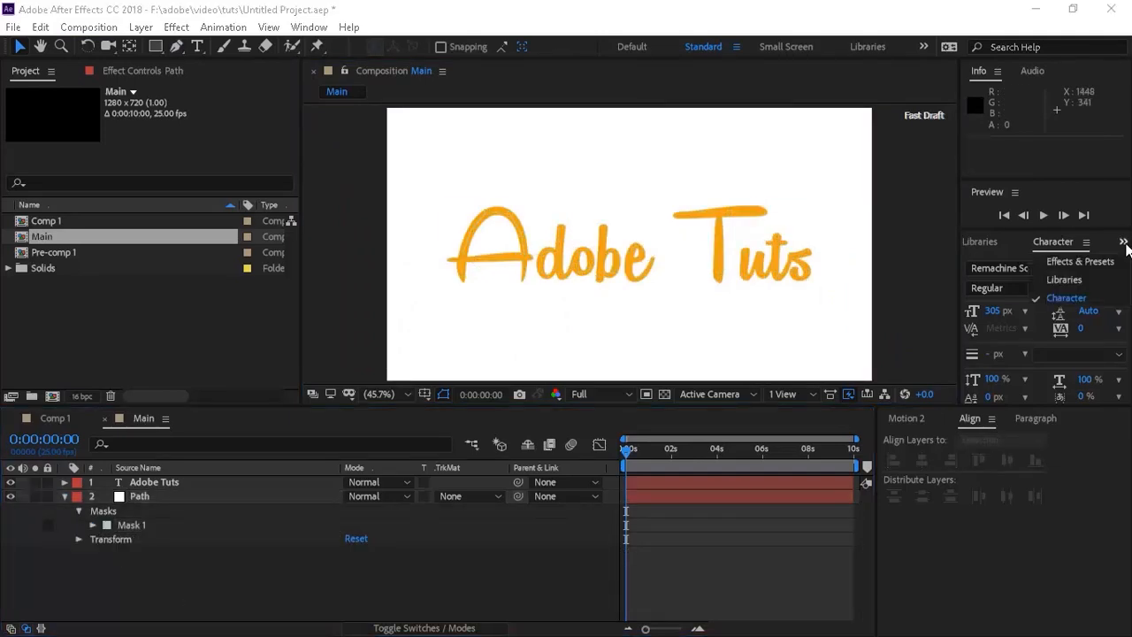
pyautogui.click(1079, 263)
pyautogui.click(1066, 262)
pyautogui.write('stroke')
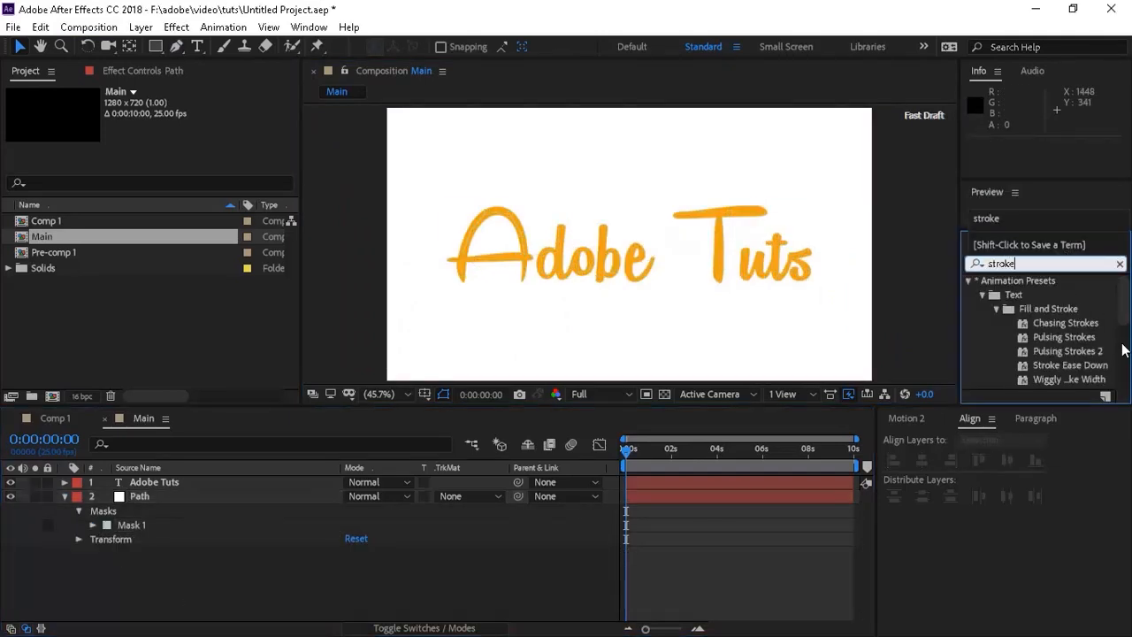
pyautogui.scroll(-3, 1022, 345)
pyautogui.moveTo(1019, 350)
pyautogui.mouseDown()
pyautogui.moveTo(713, 393)
pyautogui.moveTo(261, 498)
pyautogui.mouseUp()
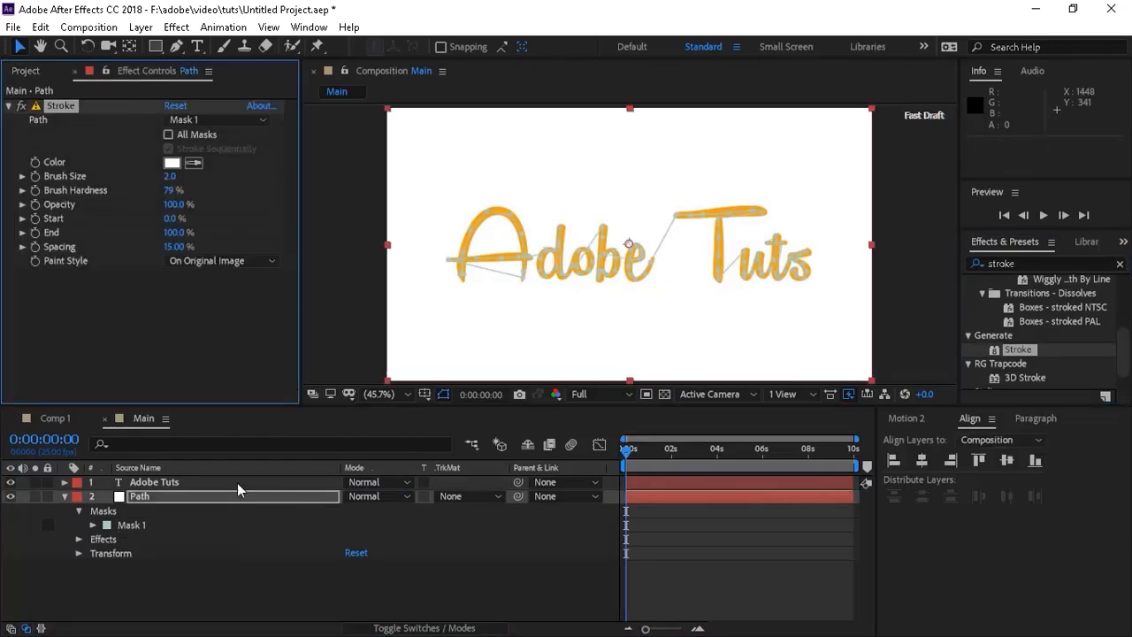
# Step: Set the Stroke effect's Brush Size to 25, Brush Hardness to 100% and Paint Style to On Transparent
pyautogui.click(170, 177)
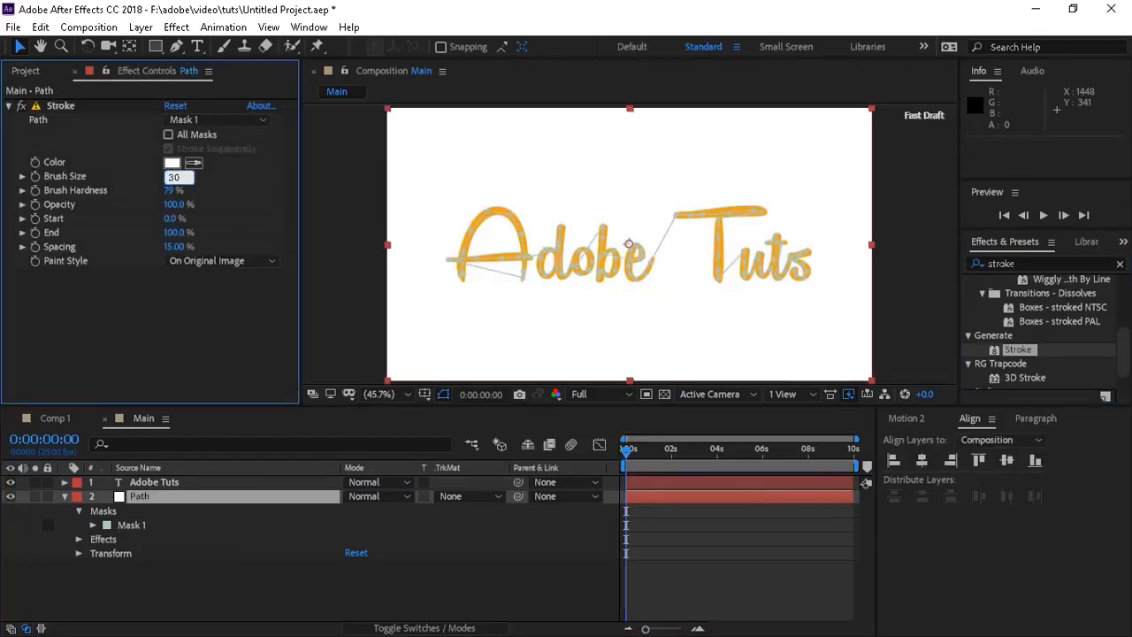
pyautogui.write('25')
pyautogui.press('Return')
pyautogui.moveTo(170, 192); pyautogui.dragTo(305, 194)
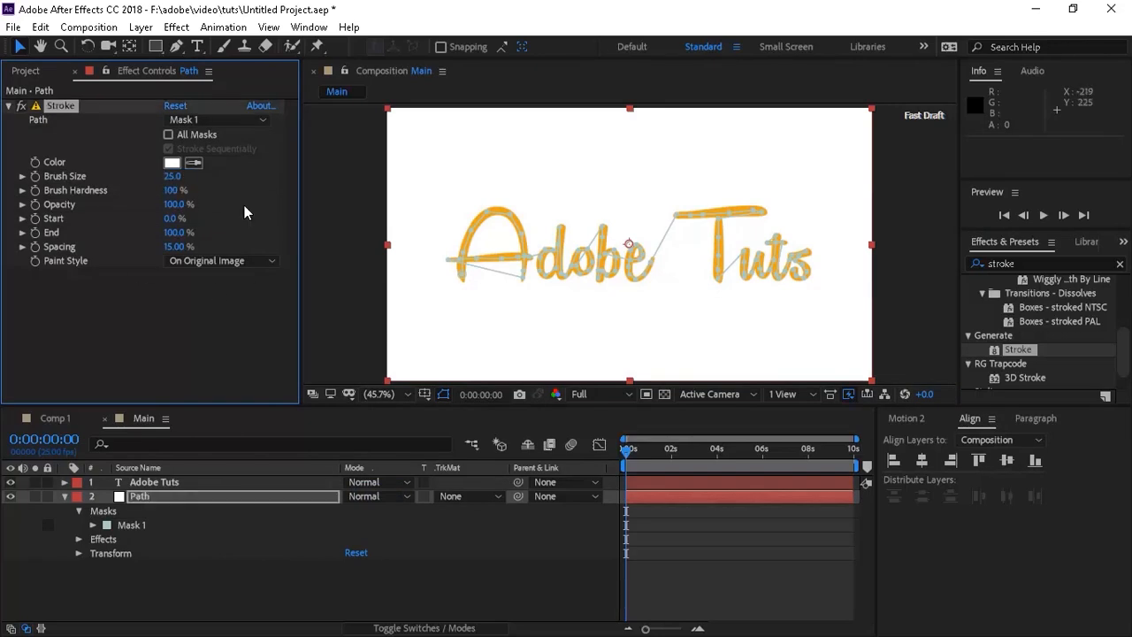
pyautogui.click(221, 260)
pyautogui.click(236, 294)
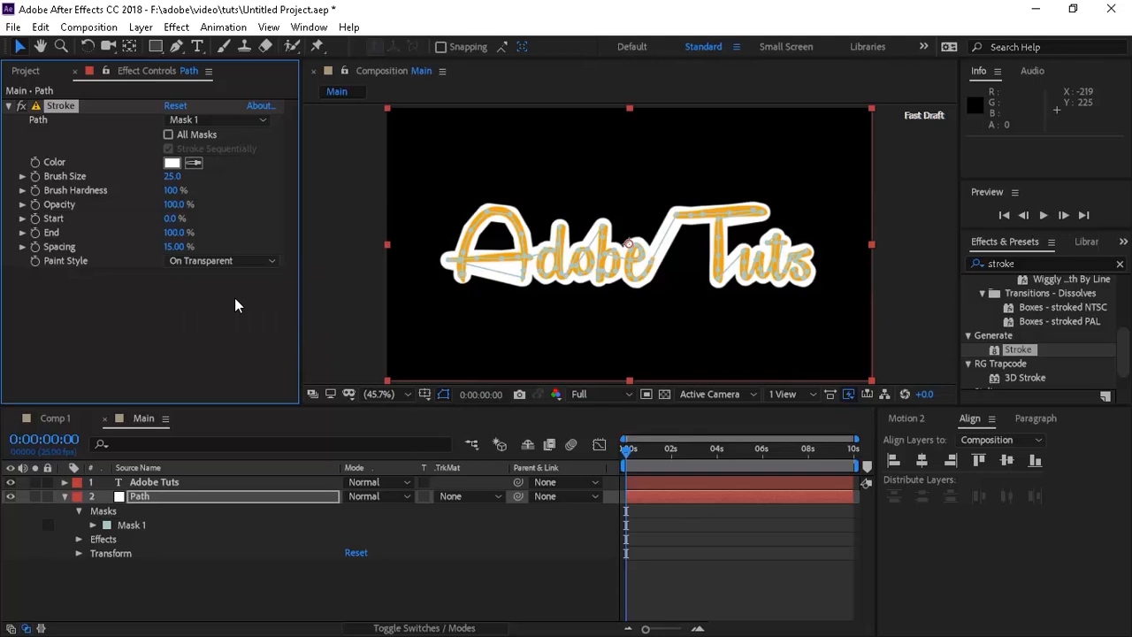
# Step: Set the Path layer's track matte to Alpha Matte "Adobe Tuts" and collapse the layer
pyautogui.click(435, 629)
pyautogui.click(435, 629)
pyautogui.click(495, 497)
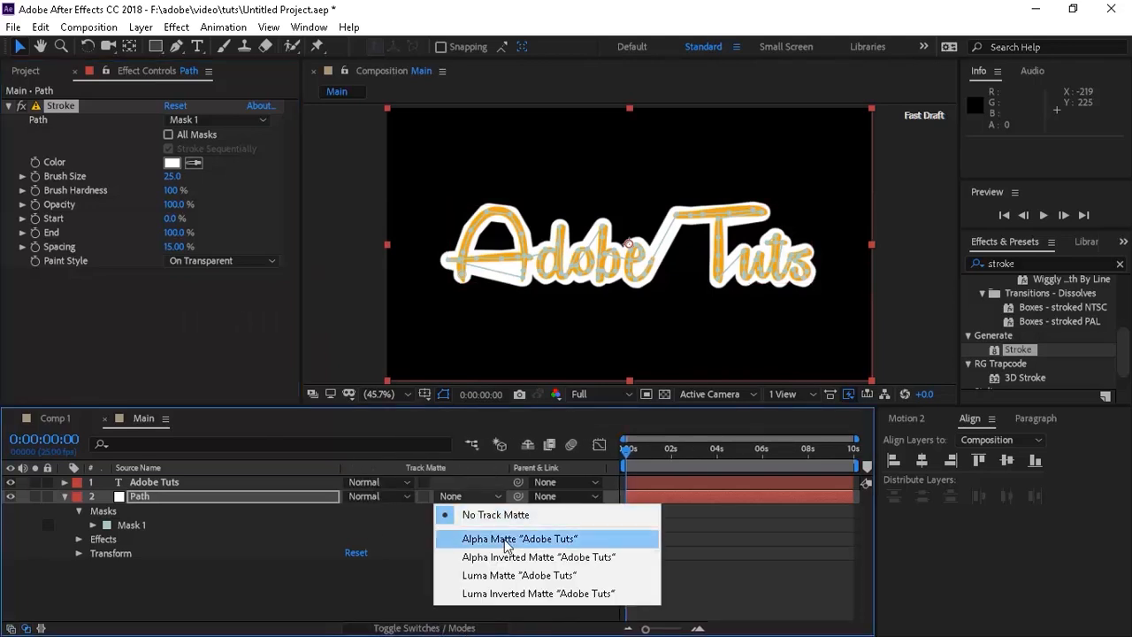
pyautogui.click(502, 537)
pyautogui.click(465, 582)
pyautogui.click(64, 497)
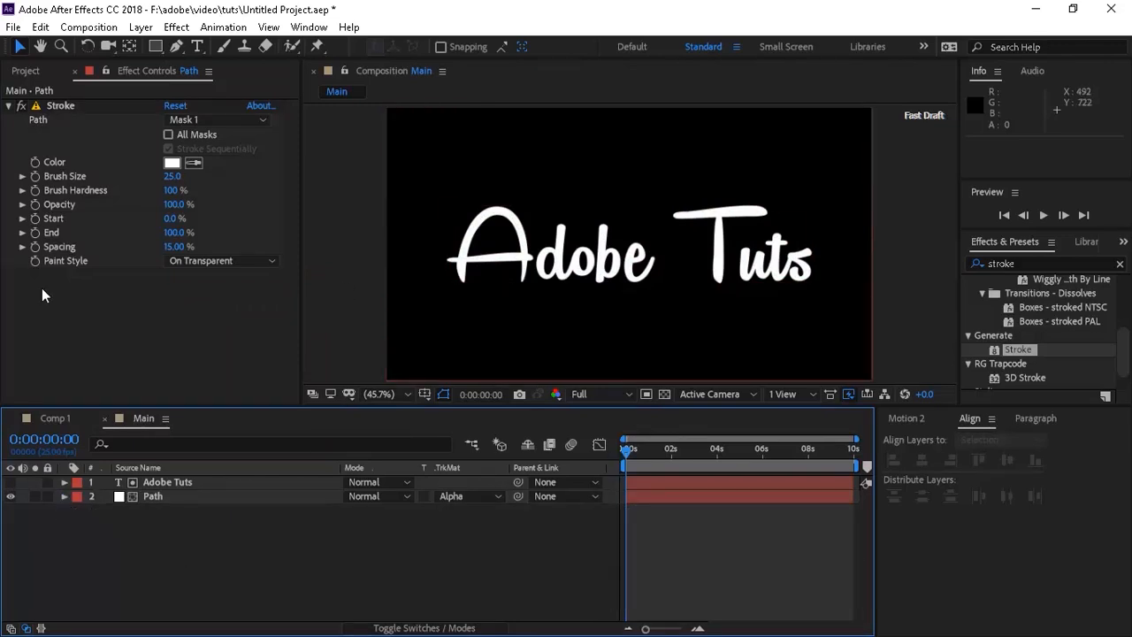
# Step: Keyframe the Stroke's End at 100% at 0 seconds and 0% at 4 seconds, and scrub through the animation
pyautogui.click(34, 233)
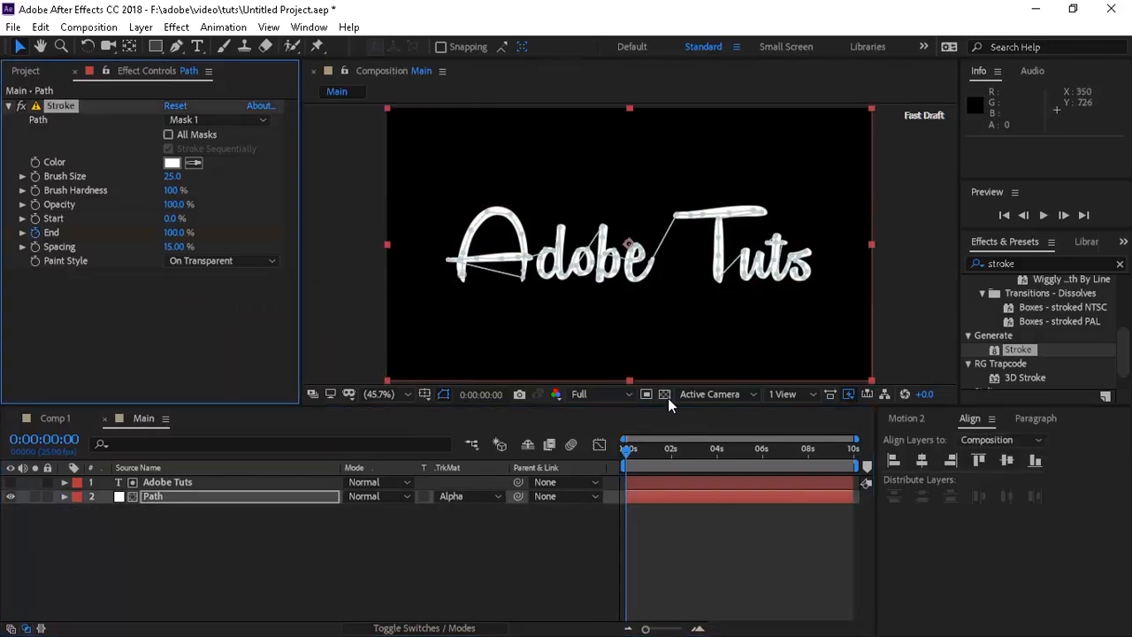
pyautogui.click(718, 456)
pyautogui.click(174, 233)
pyautogui.press('Return')
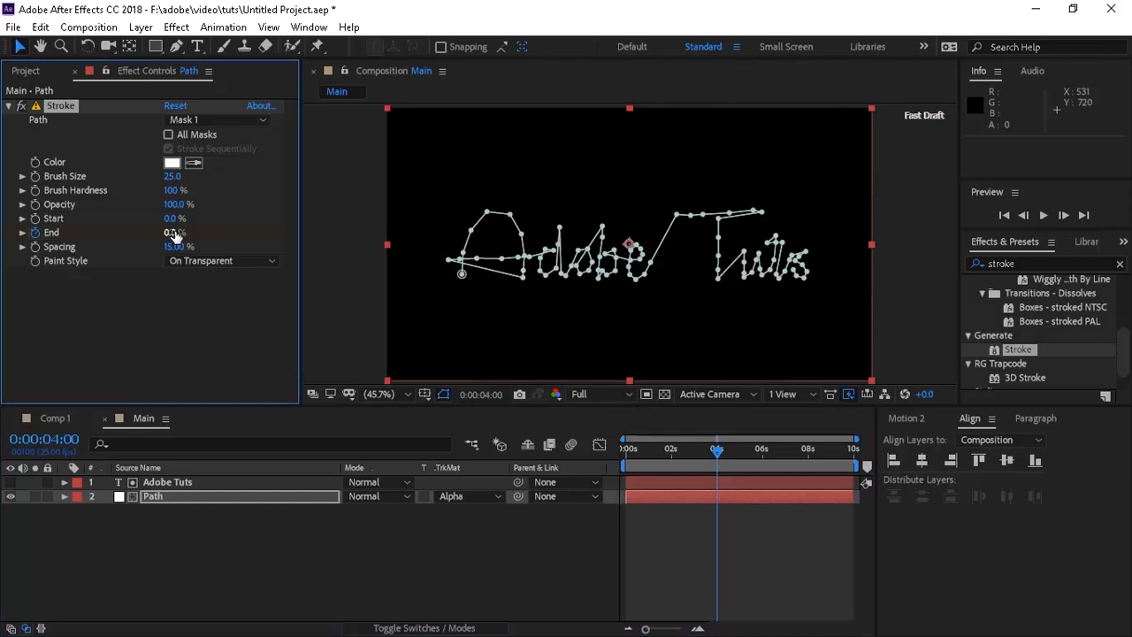
pyautogui.click(286, 546)
pyautogui.click(635, 450)
pyautogui.moveTo(633, 450); pyautogui.dragTo(728, 451)
# Step: Time-reverse the two Stroke End keyframes on the Path layer and scrub through the writing animation
pyautogui.press('Home')
pyautogui.click(206, 500)
pyautogui.press('u')
pyautogui.moveTo(563, 565)
pyautogui.mouseDown()
pyautogui.moveTo(693, 498)
pyautogui.moveTo(722, 519)
pyautogui.mouseUp()
pyautogui.rightClick(719, 525)
pyautogui.moveTo(800, 514)
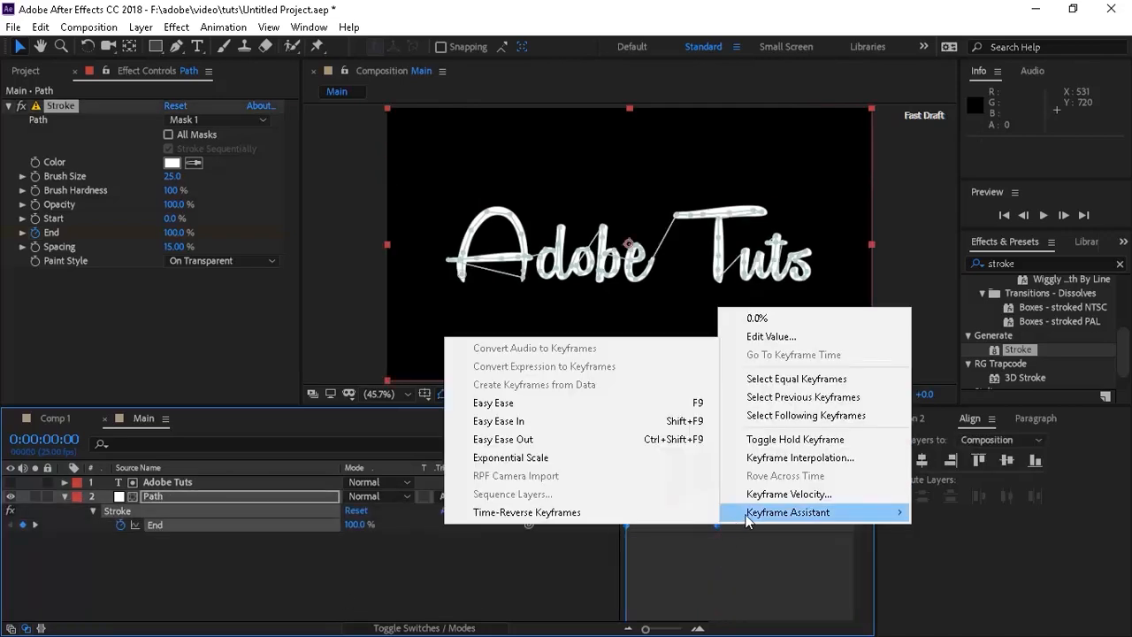
pyautogui.click(611, 514)
pyautogui.click(505, 592)
pyautogui.moveTo(628, 450); pyautogui.dragTo(738, 449)
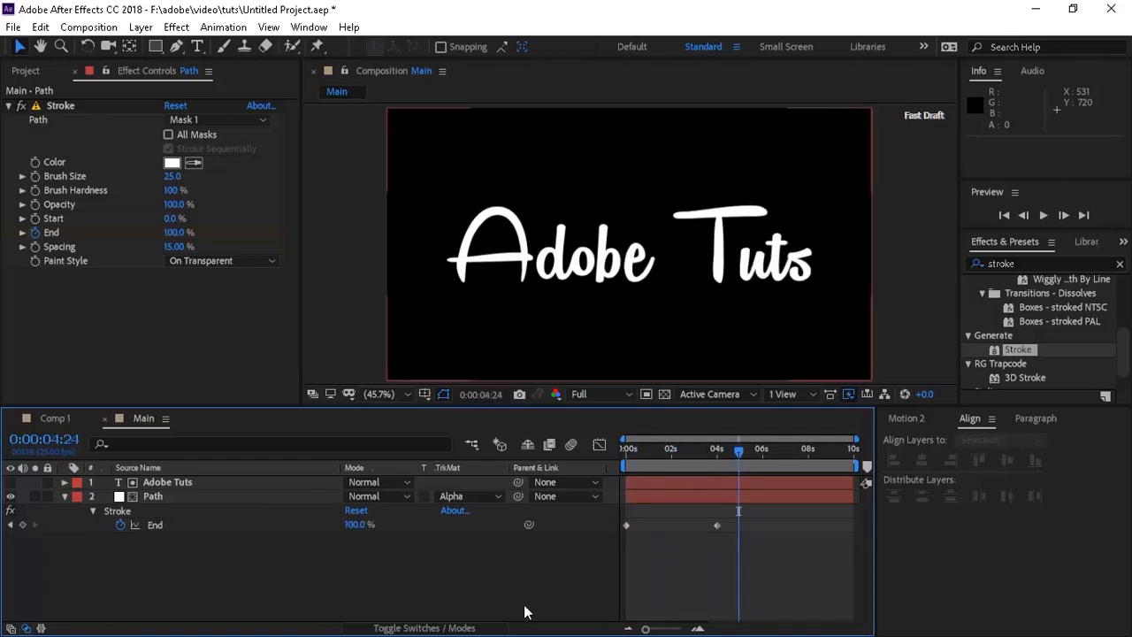
pyautogui.click(64, 499)
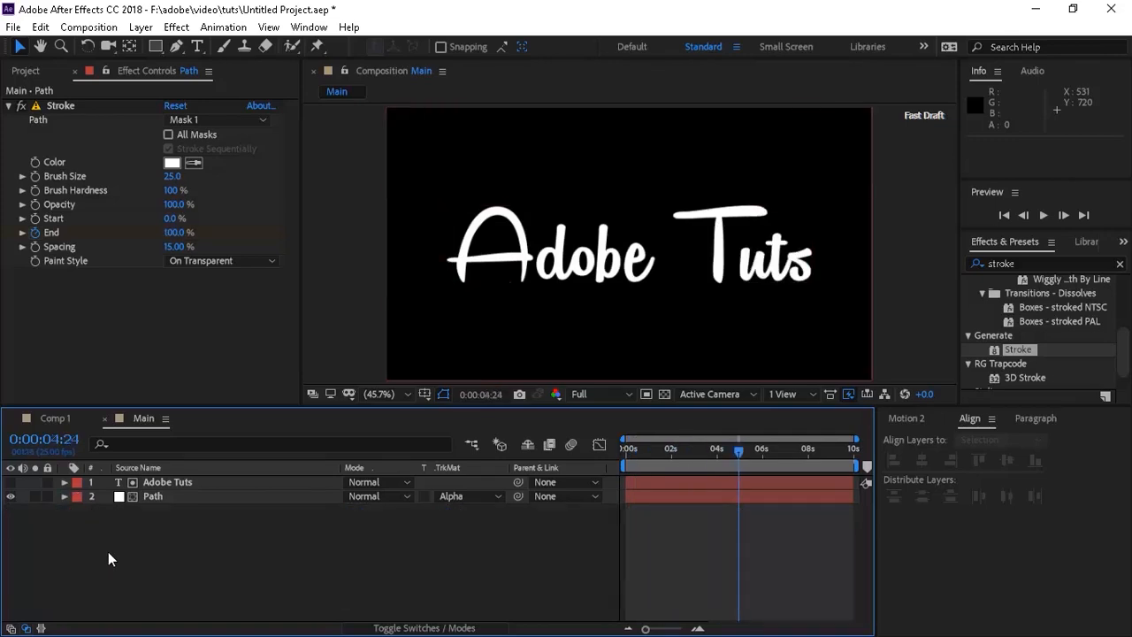
# Step: Create a white solid named Particles-1 above the other layers
pyautogui.rightClick(107, 552)
pyautogui.moveTo(283, 371)
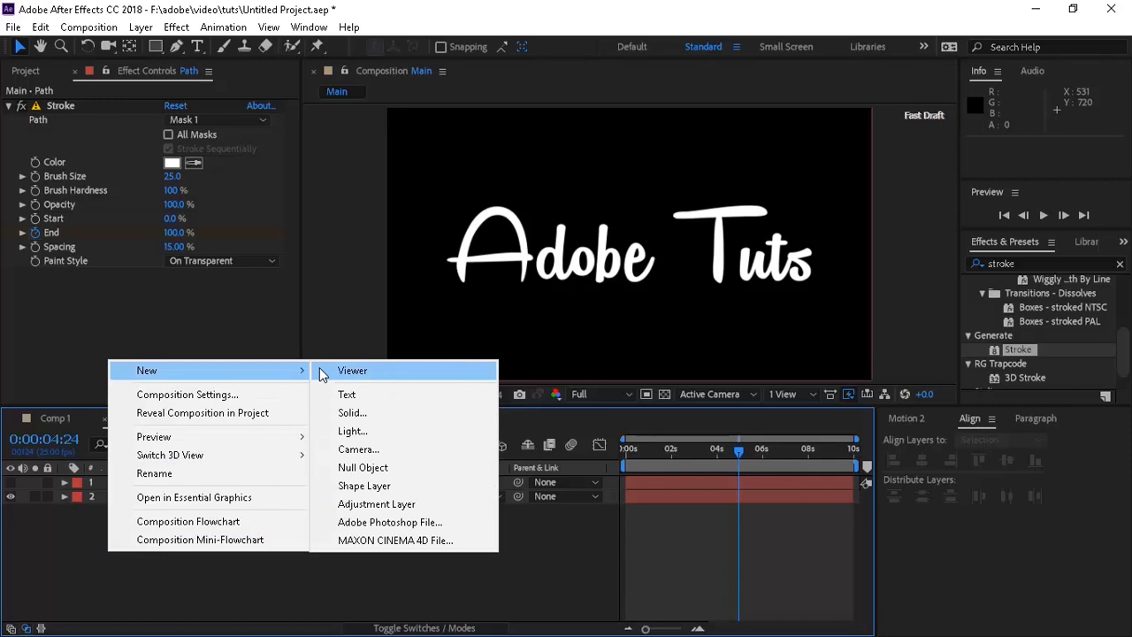
pyautogui.click(363, 420)
pyautogui.write('Par')
pyautogui.press('Return')
# Step: Apply an RG Trapcode effect to the Particles-1 layer
pyautogui.click(177, 26)
pyautogui.moveTo(259, 400)
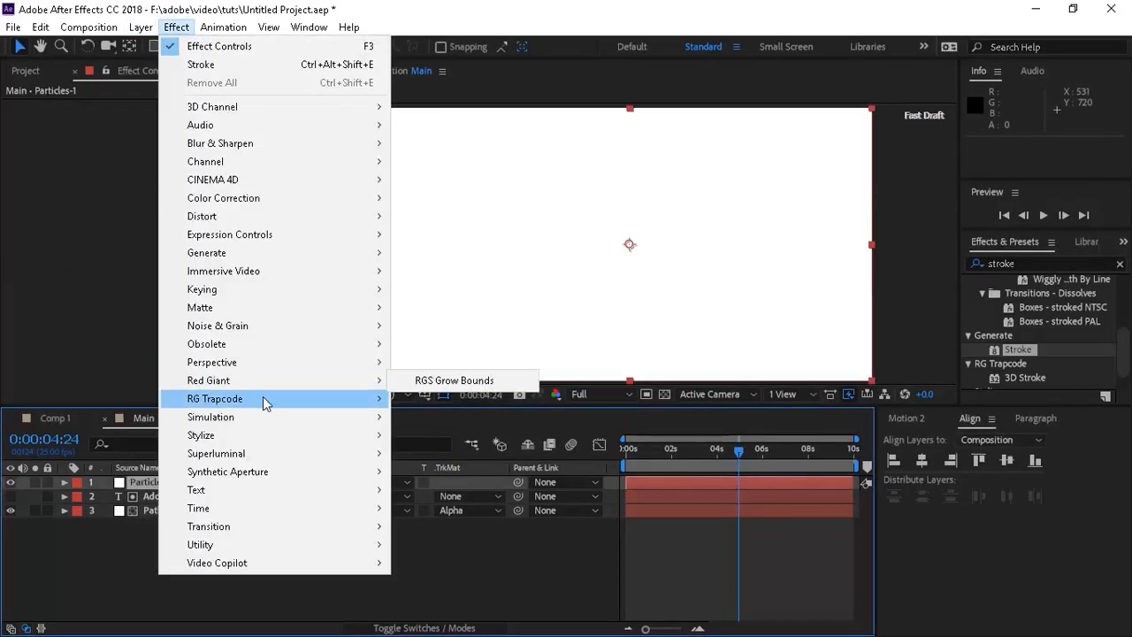
pyautogui.click(443, 508)
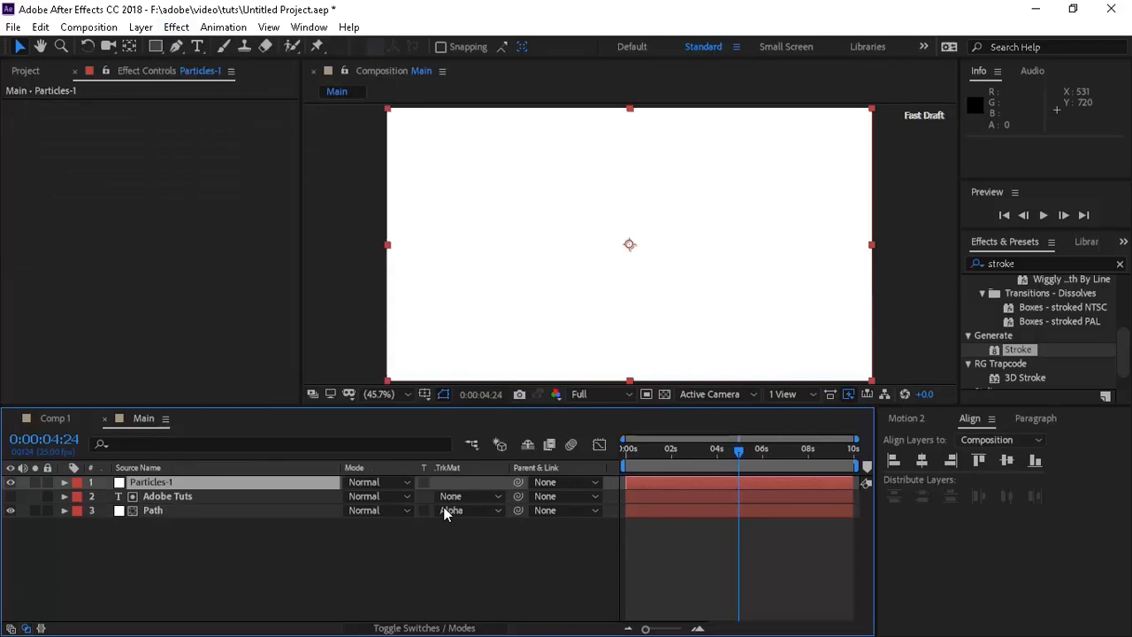
# Step: Scrub the timeline to about 5:13 to preview the Particular particles on the Particles-1 layer
pyautogui.moveTo(677, 450)
pyautogui.mouseDown()
pyautogui.moveTo(654, 450)
pyautogui.moveTo(698, 451)
pyautogui.mouseUp()
pyautogui.click(752, 450)
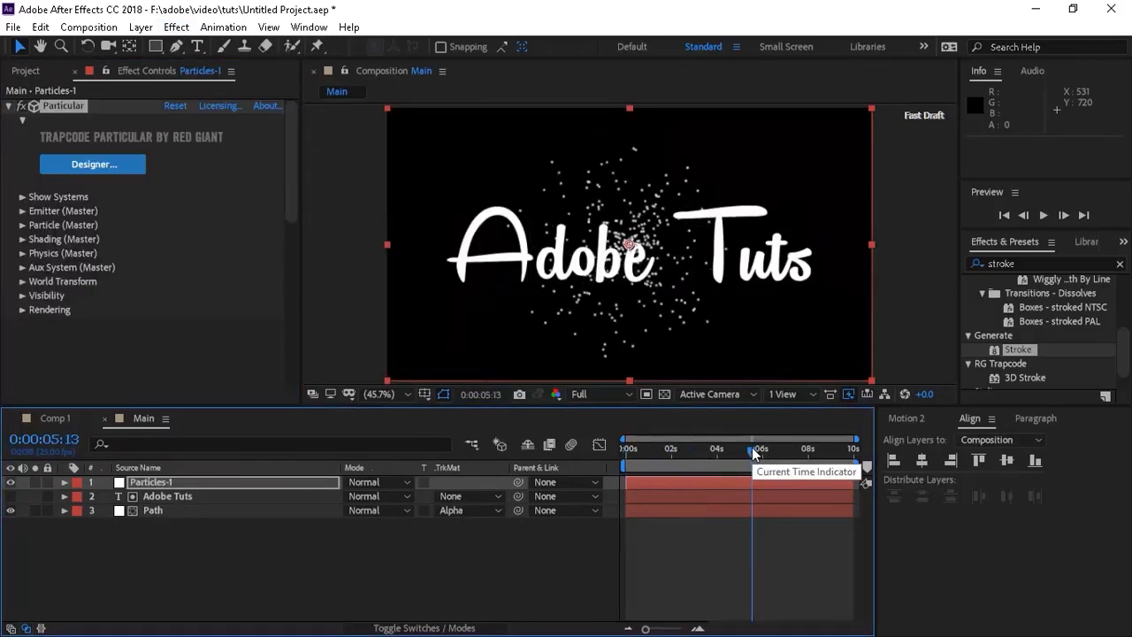
pyautogui.click(159, 528)
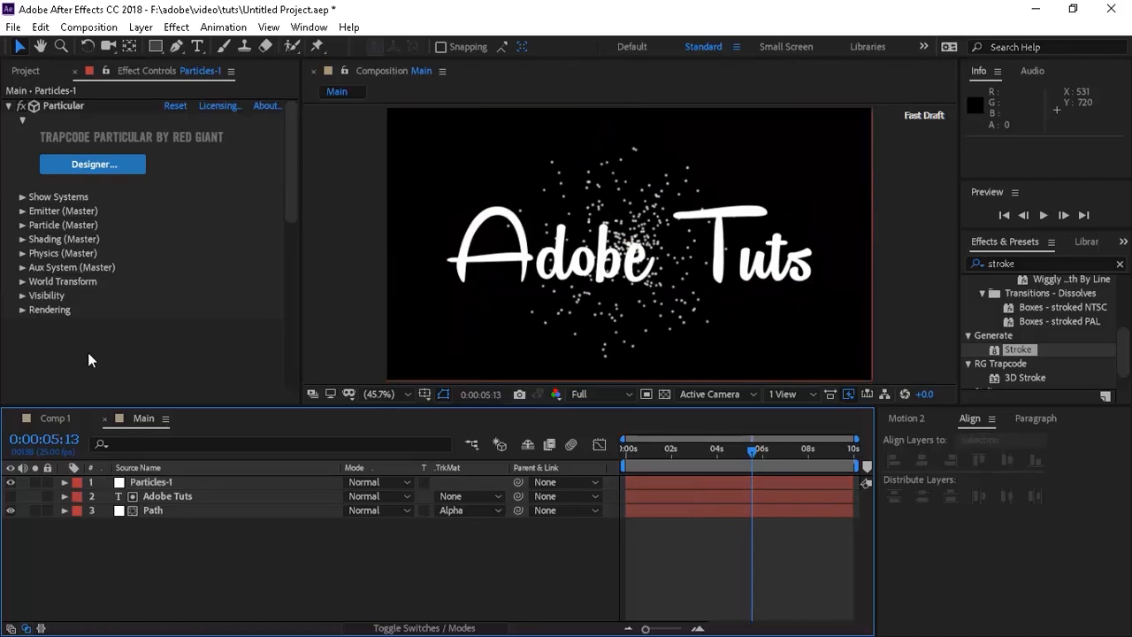
# Step: Copy the Mask Path of Mask 1 on the Path layer
pyautogui.click(64, 511)
pyautogui.click(74, 509)
pyautogui.click(78, 526)
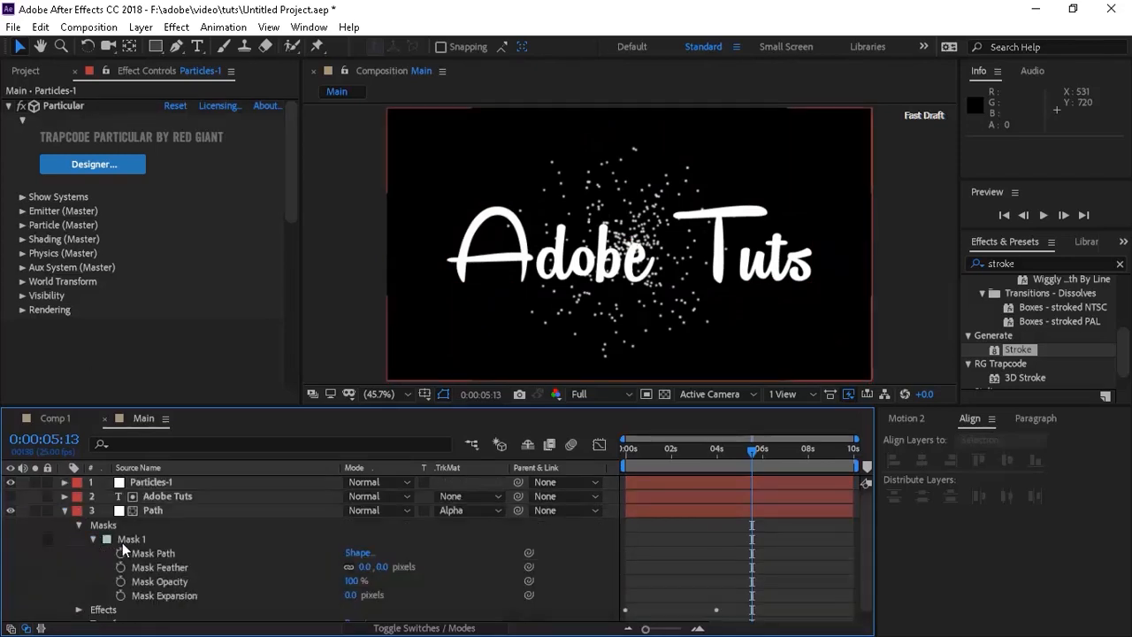
pyautogui.click(133, 553)
pyautogui.click(41, 26)
pyautogui.click(66, 124)
pyautogui.click(64, 510)
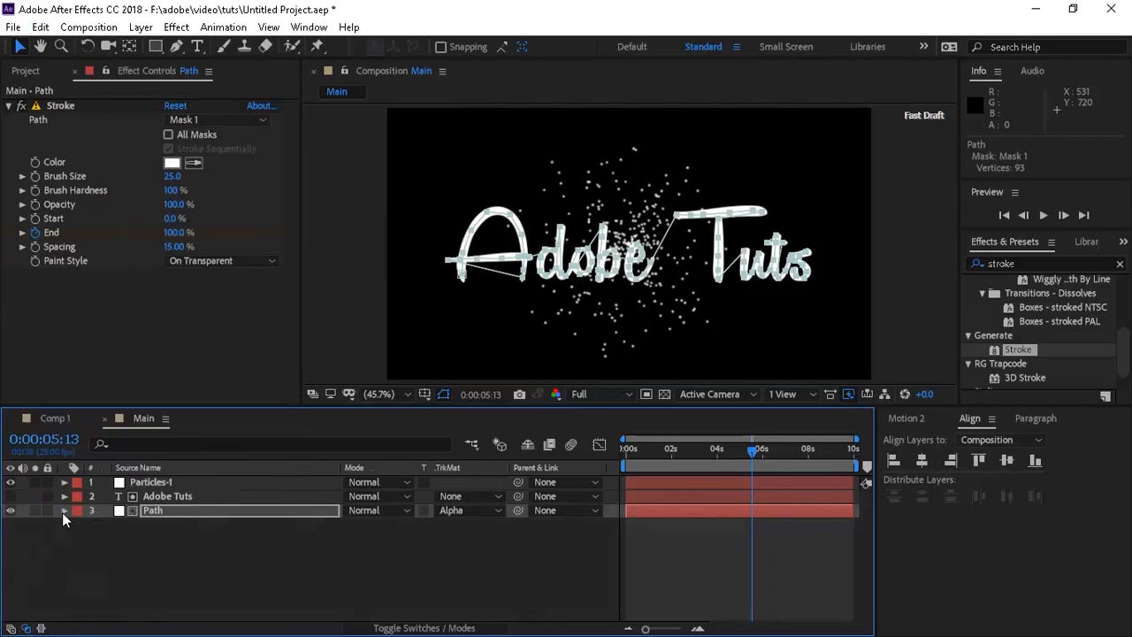
# Step: Try keyframing Particular's emitter Position on Particles-1 at 5:13 and pasting the copied mask path into it, and undo it
pyautogui.click(170, 483)
pyautogui.click(75, 205)
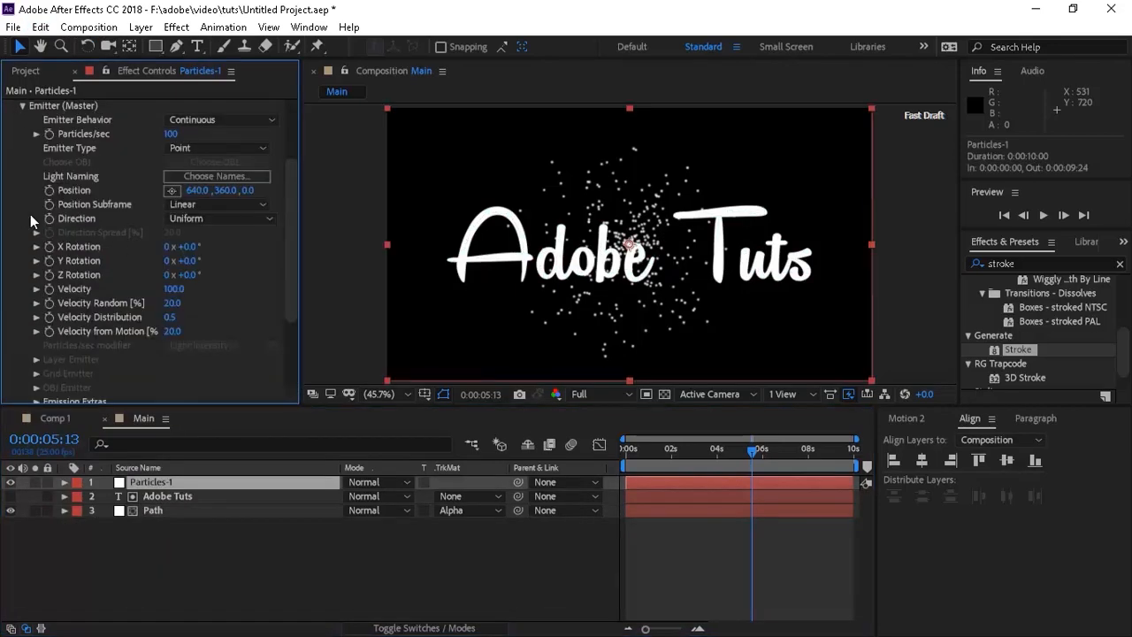
pyautogui.click(49, 191)
pyautogui.click(187, 479)
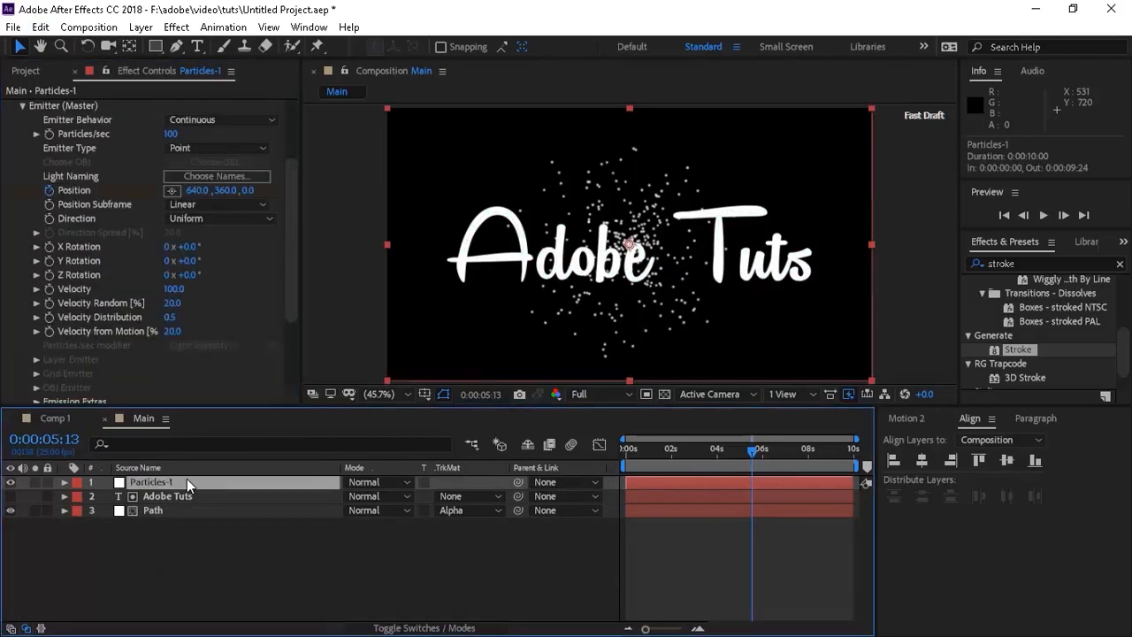
pyautogui.press('u')
pyautogui.click(182, 509)
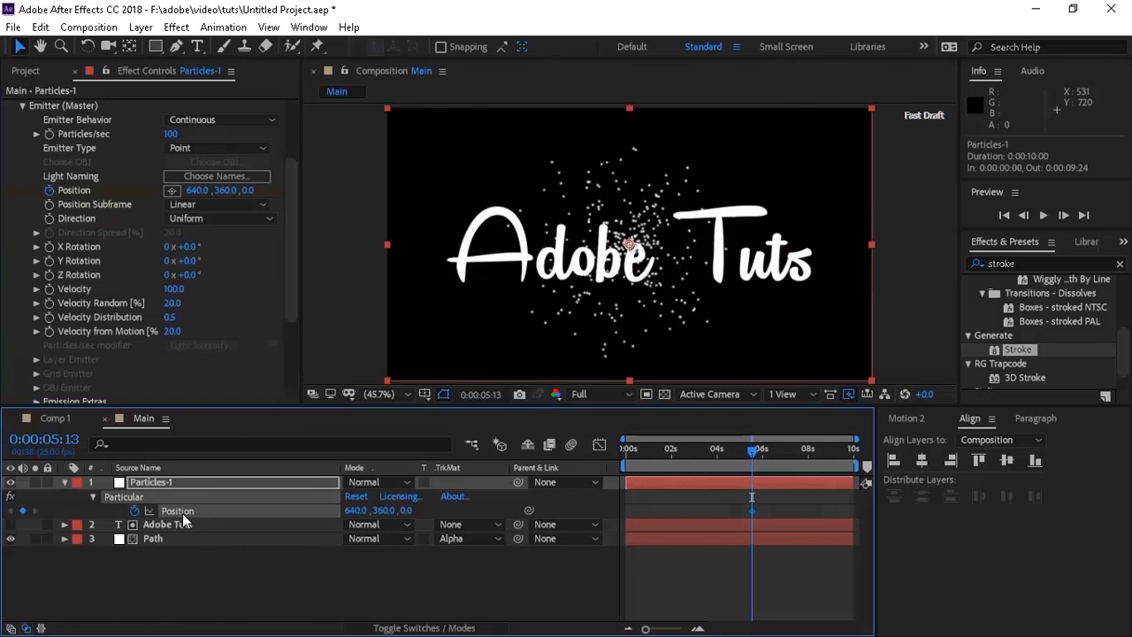
pyautogui.hotkey('ctrl', 'v')
pyautogui.hotkey('ctrl', 'z')
# Step: Enable keyframing for Particular's Position at 0 seconds and paste the copied mask path into it as motion keyframes
pyautogui.press('Home')
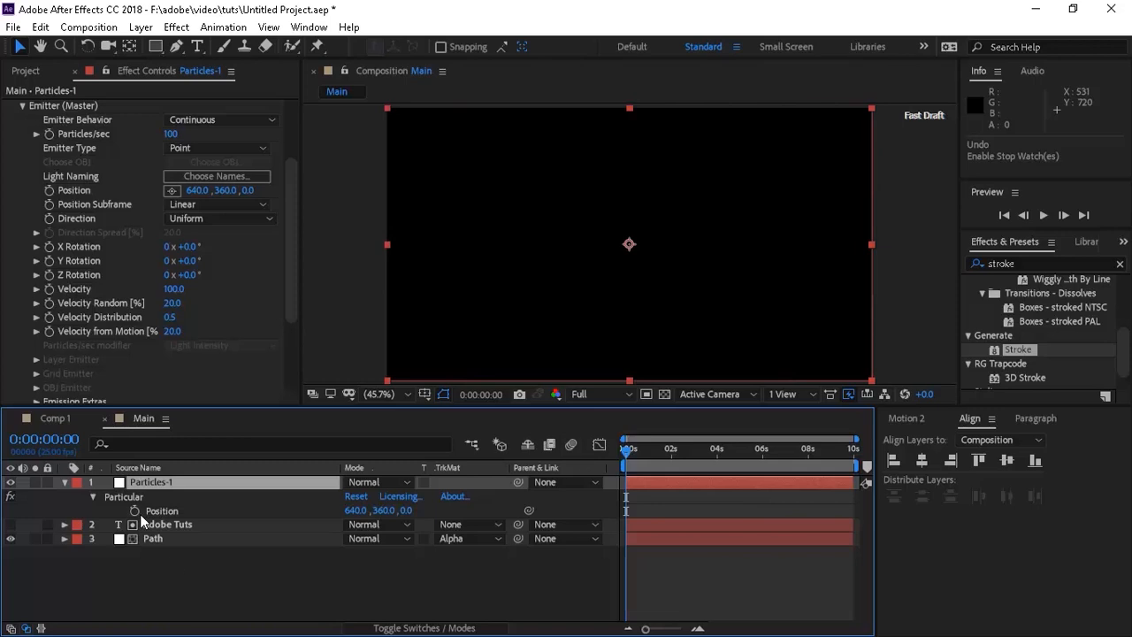
pyautogui.click(136, 511)
pyautogui.hotkey('ctrl', 'v')
# Step: Reveal the Path layer's Stroke End keyframes and stretch the emitter Position keyframes to end at 4 seconds to match them
pyautogui.click(178, 538)
pyautogui.press('u')
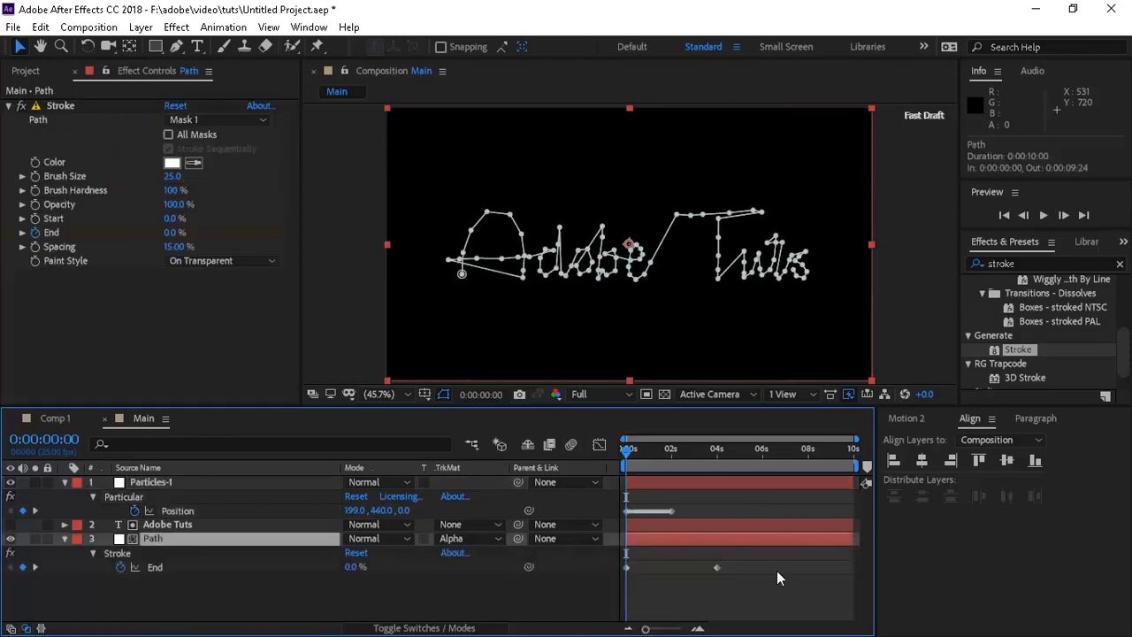
pyautogui.click(717, 453)
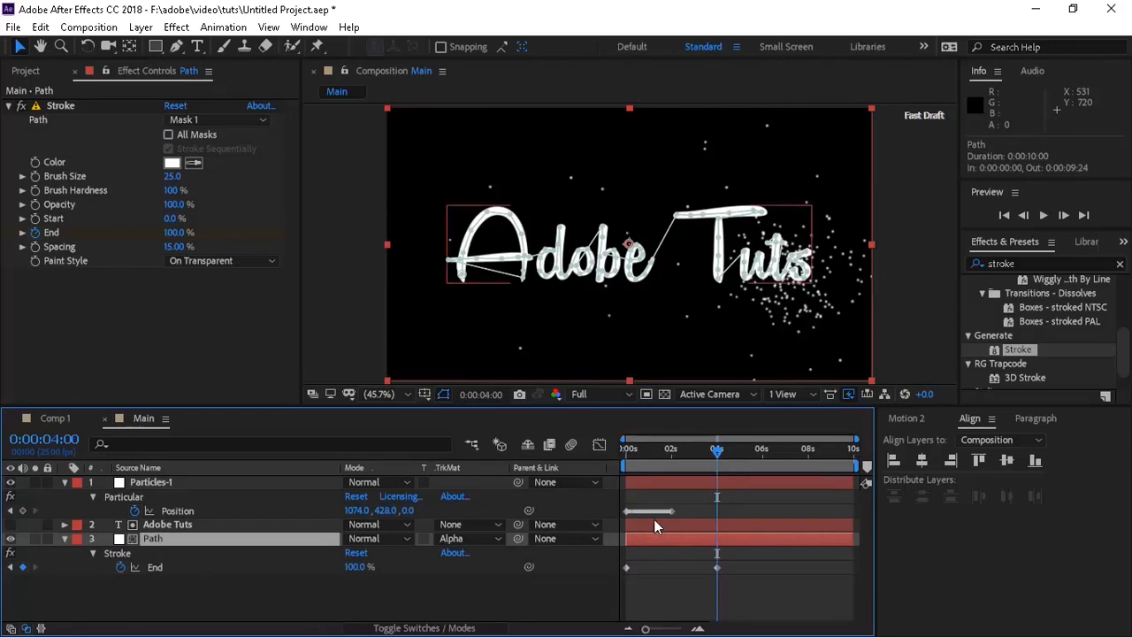
pyautogui.moveTo(671, 510); pyautogui.dragTo(718, 511)
# Step: Solo the Particles-1 layer, return the playhead to 0 seconds, and collapse the Path layer's properties
pyautogui.click(227, 593)
pyautogui.click(37, 482)
pyautogui.moveTo(716, 452); pyautogui.dragTo(623, 455)
pyautogui.click(64, 540)
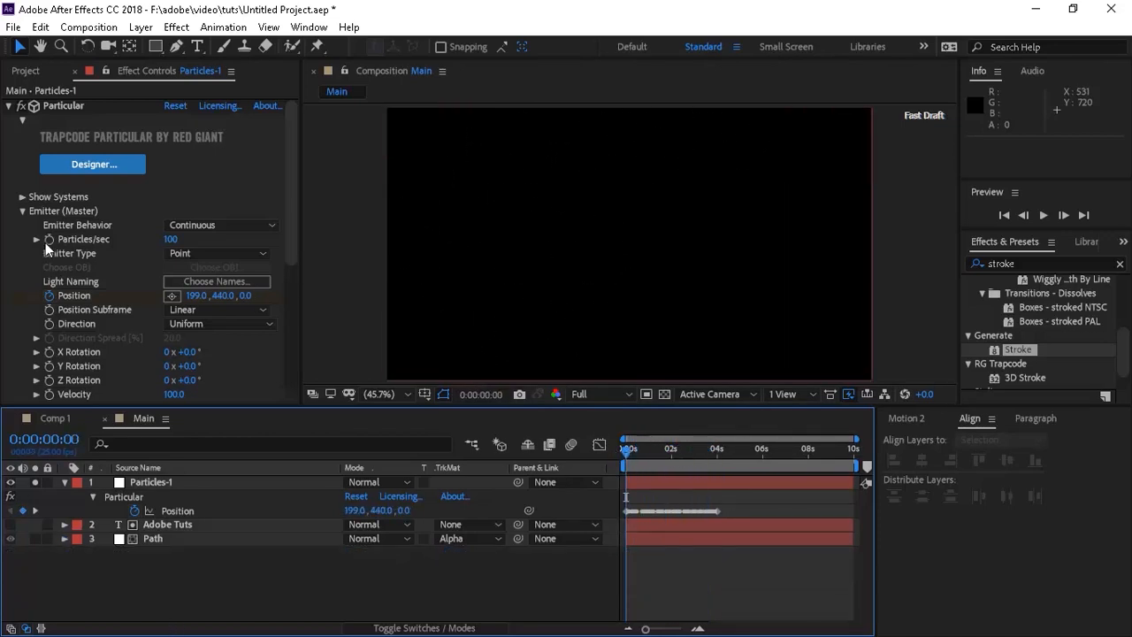
# Step: Enable keyframing for the emitter's Particles/sec and set it to 120 at 4:00
pyautogui.click(718, 454)
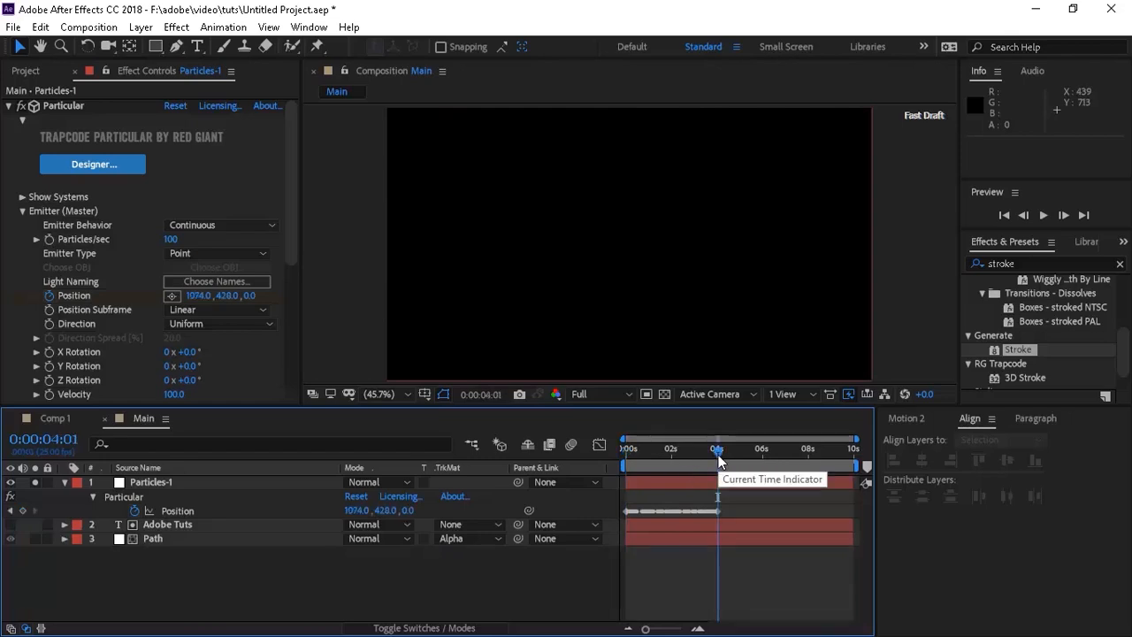
pyautogui.click(50, 240)
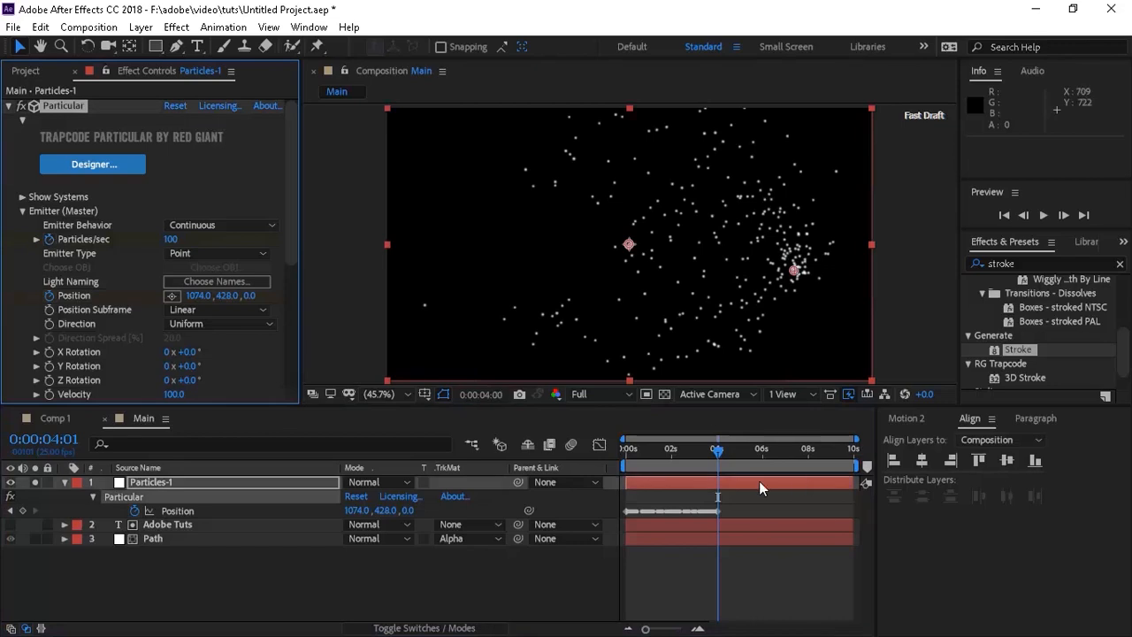
pyautogui.press('pageup')
pyautogui.click(172, 238)
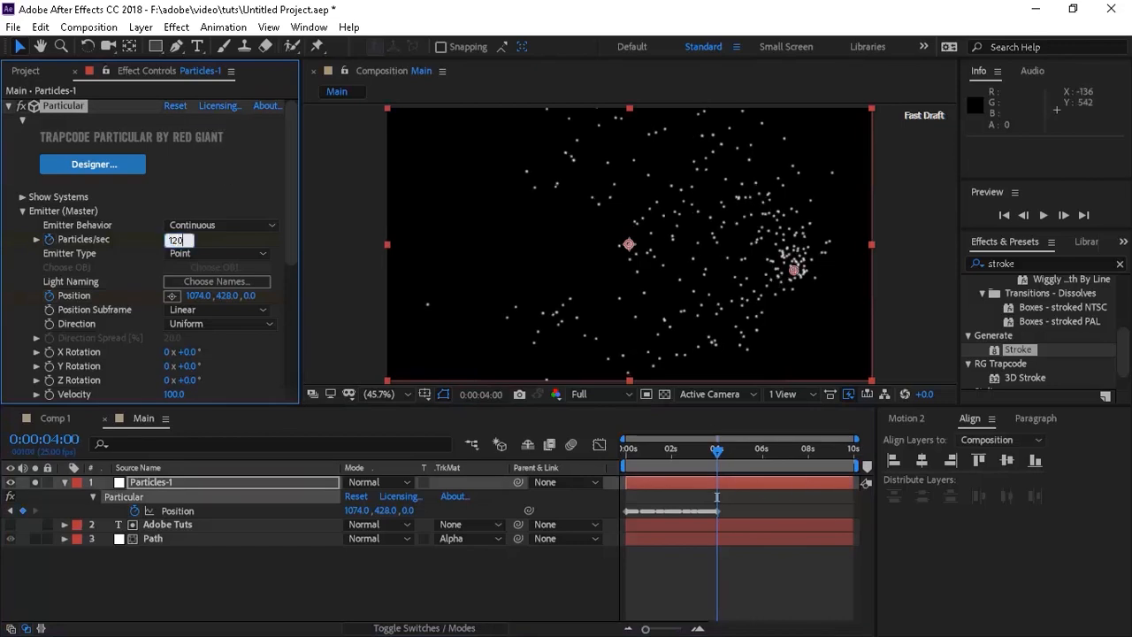
pyautogui.press('Return')
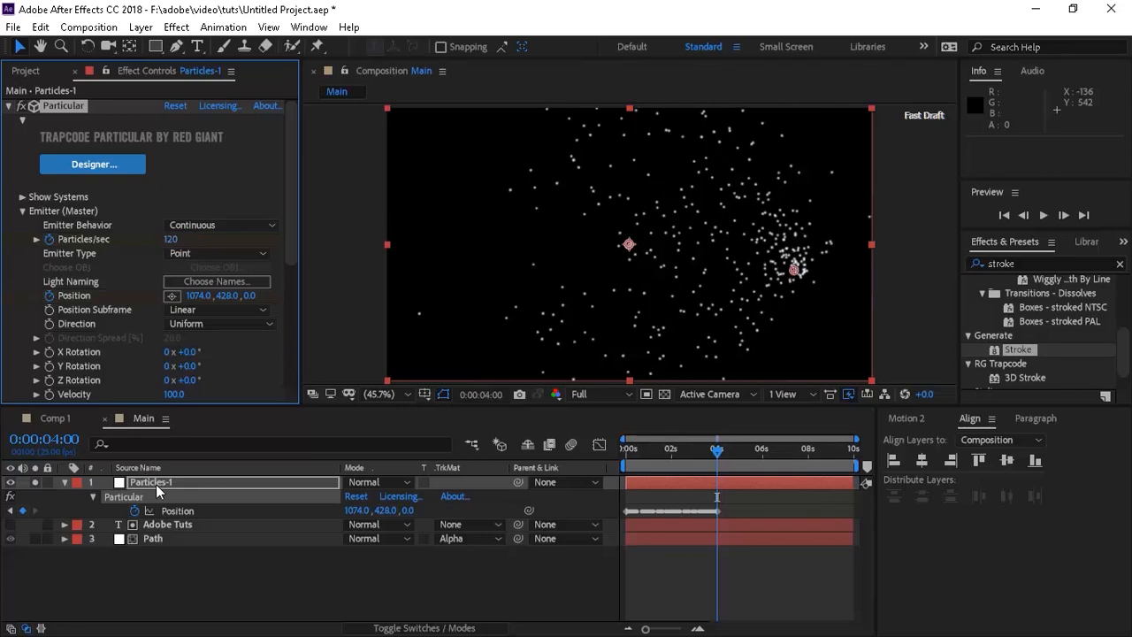
# Step: Reveal the keyframed properties of Particles-1 and set Particles/sec to 0 at 4:01
pyautogui.click(156, 484)
pyautogui.press('u')
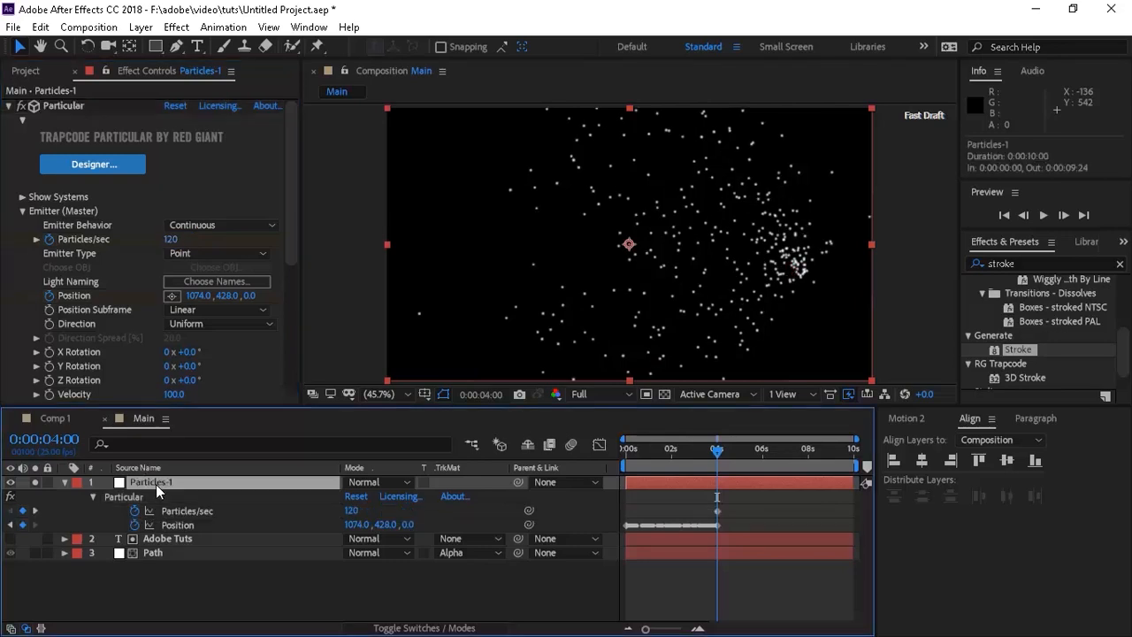
pyautogui.click(36, 510)
pyautogui.click(170, 238)
pyautogui.write('0')
pyautogui.press('Return')
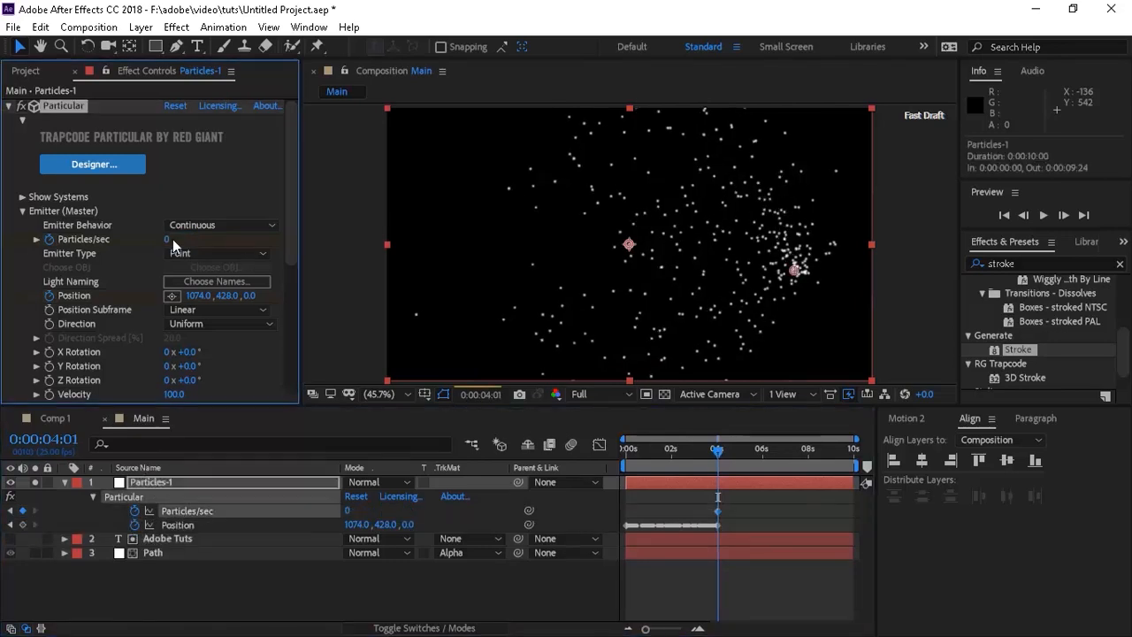
# Step: Set the emitter's Velocity from Motion to 0 and scrub to about 2:09
pyautogui.moveTo(293, 184); pyautogui.dragTo(292, 261)
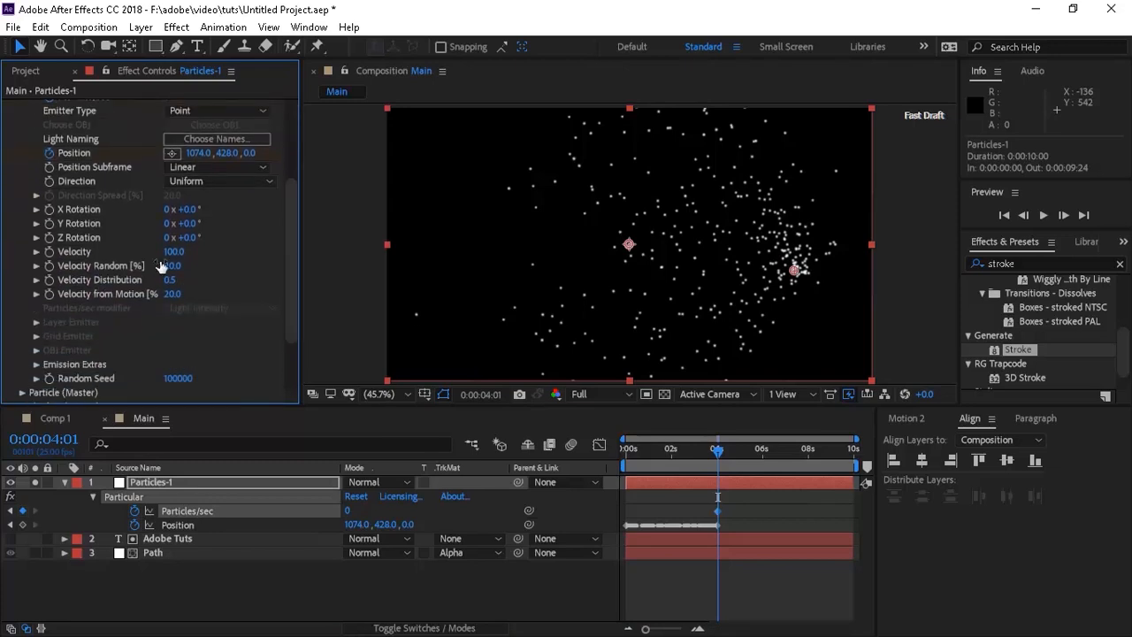
pyautogui.click(171, 295)
pyautogui.write('0')
pyautogui.press('Return')
pyautogui.moveTo(666, 446)
pyautogui.mouseDown()
pyautogui.moveTo(619, 453)
pyautogui.moveTo(680, 453)
pyautogui.mouseUp()
# Step: Collapse the Emitter settings, set the particle Life to 0.6 seconds, and scrub to about 1:07
pyautogui.moveTo(294, 298); pyautogui.dragTo(290, 245)
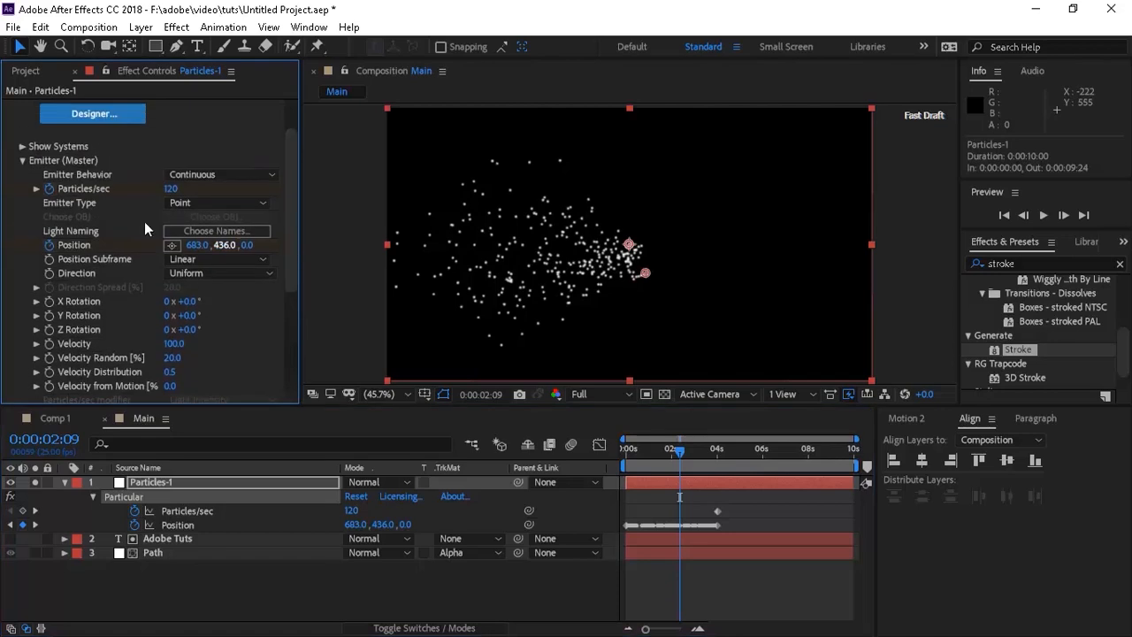
pyautogui.click(23, 161)
pyautogui.click(22, 225)
pyautogui.scroll(-3, 21, 233)
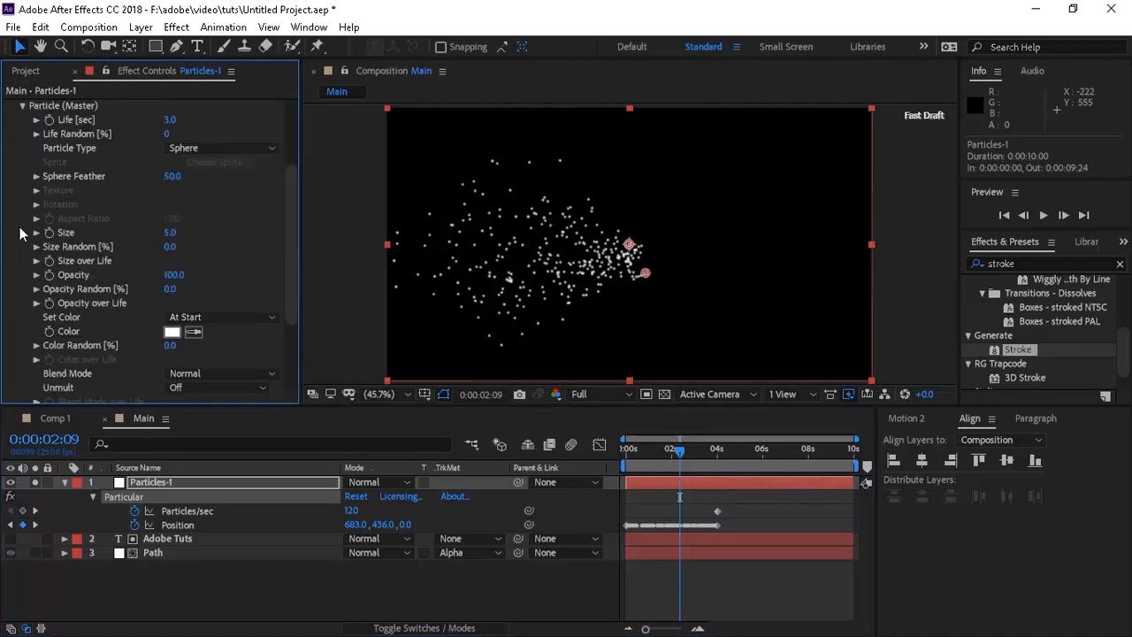
pyautogui.click(169, 120)
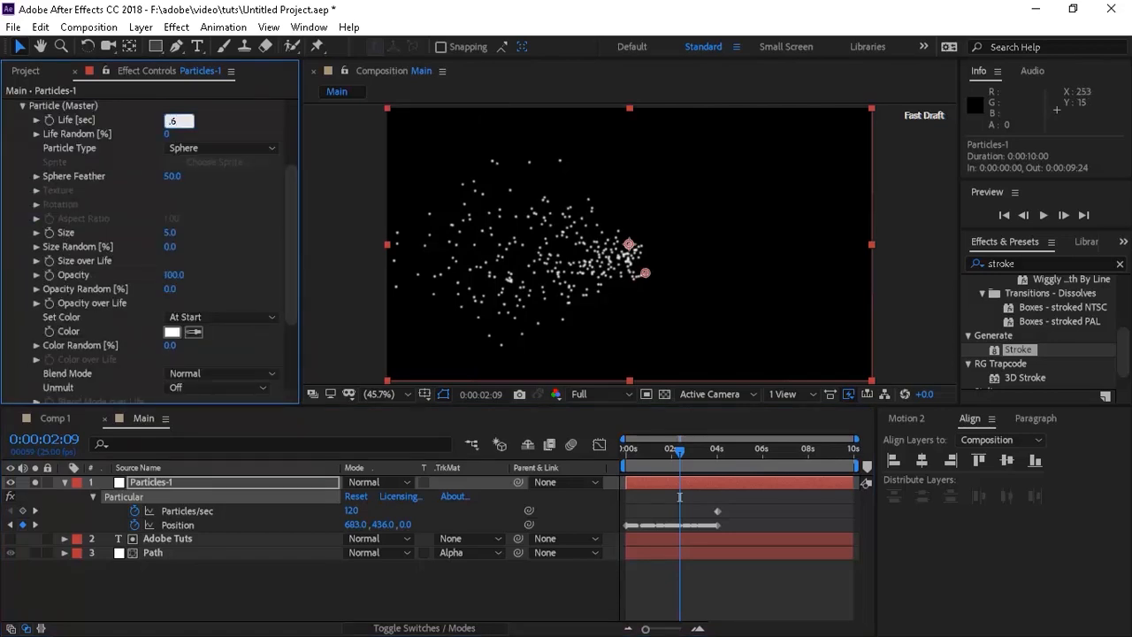
pyautogui.press('Return')
pyautogui.moveTo(656, 449)
pyautogui.mouseDown()
pyautogui.moveTo(636, 449)
pyautogui.moveTo(656, 448)
pyautogui.mouseUp()
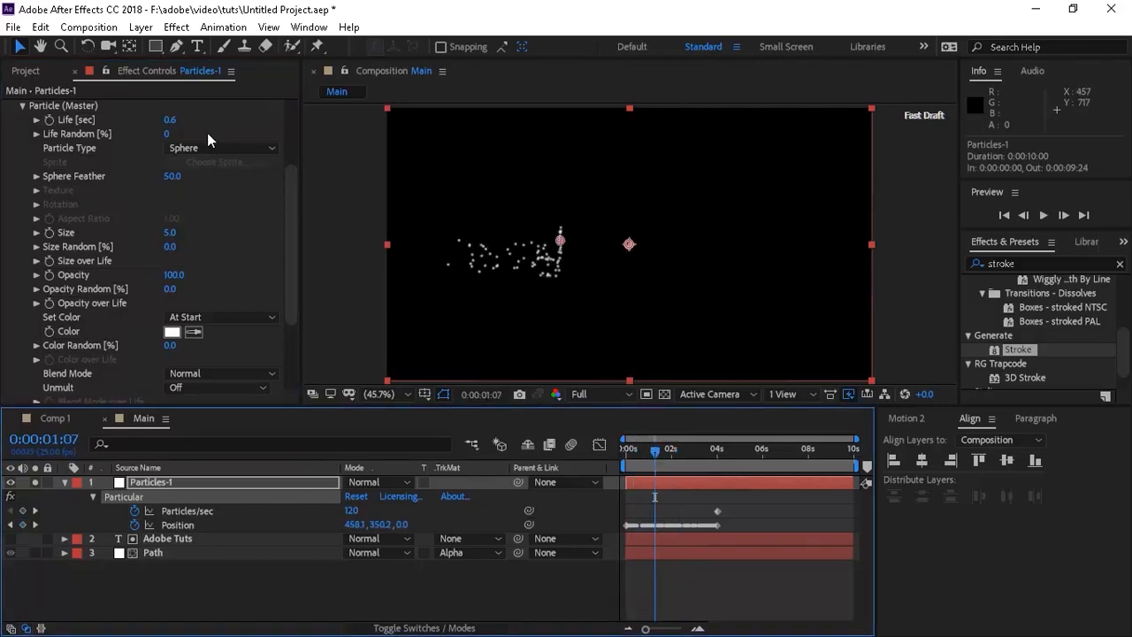
# Step: Set the particles' Sphere Feather to 0 and Size to 15
pyautogui.click(172, 176)
pyautogui.write('0')
pyautogui.press('Return')
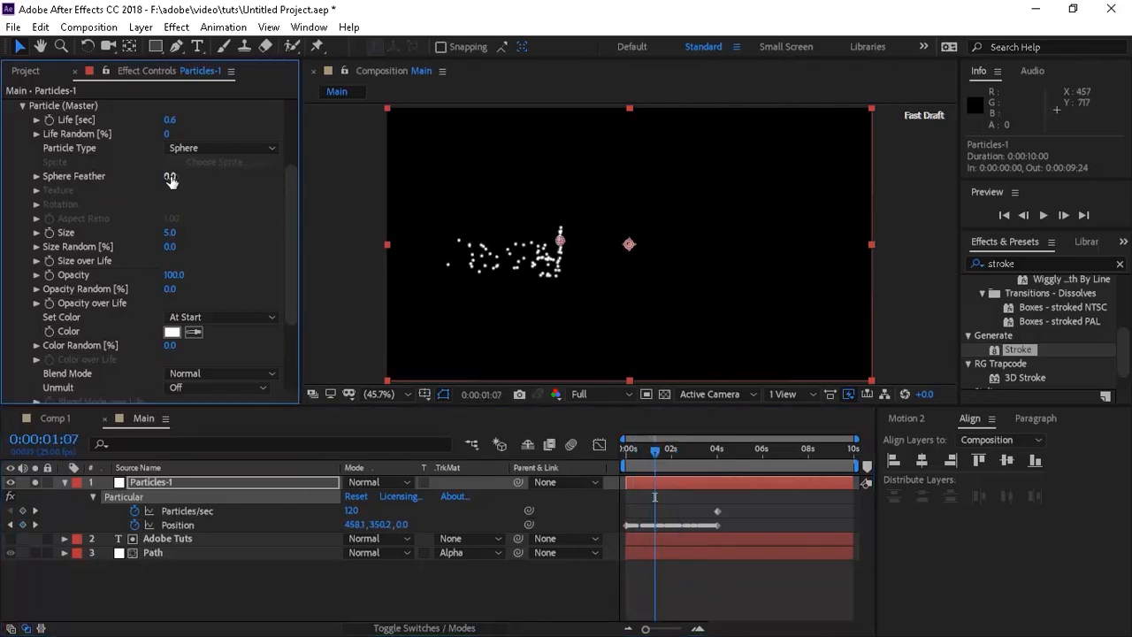
pyautogui.click(170, 233)
pyautogui.write('15')
pyautogui.press('Return')
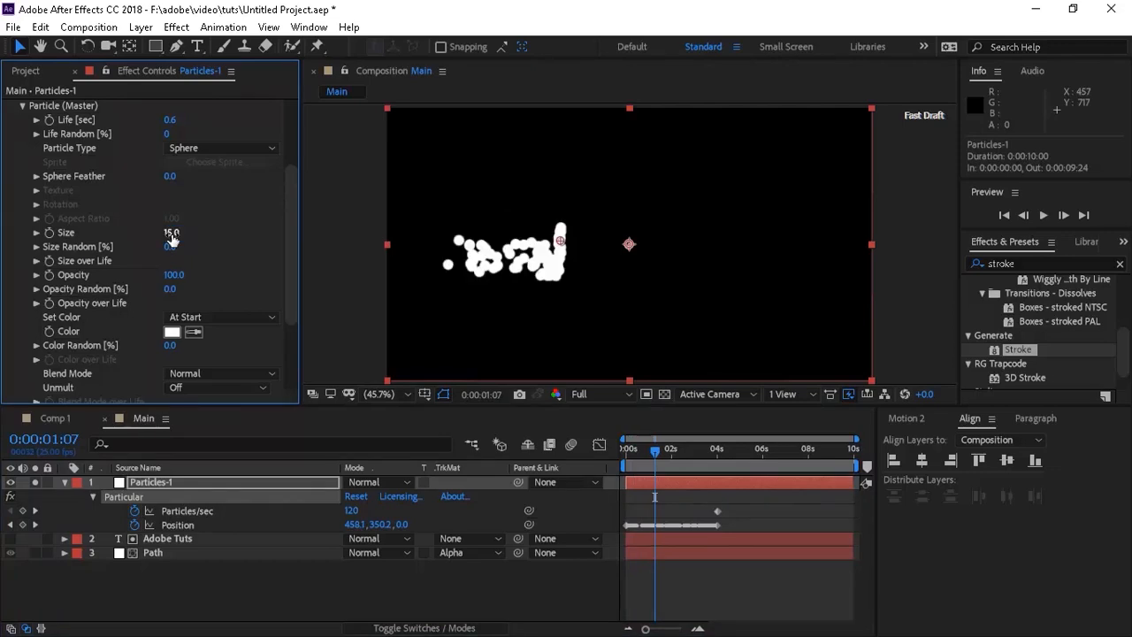
# Step: Apply the linear falling preset to Size over Life and reshape its curve to reach zero before the end of life
pyautogui.click(37, 261)
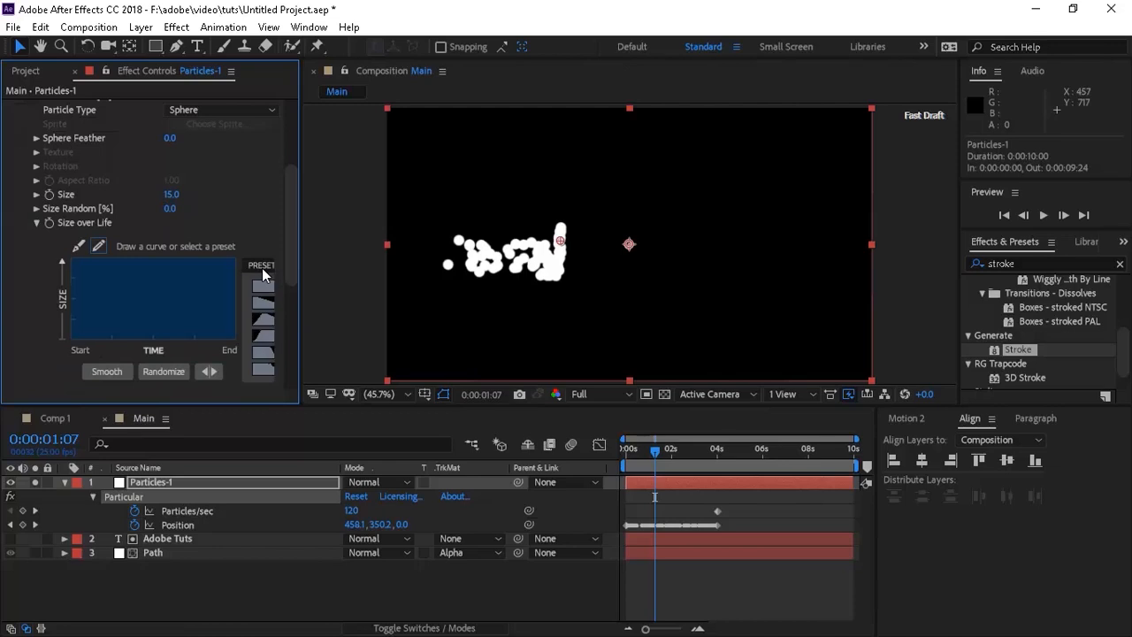
pyautogui.click(268, 305)
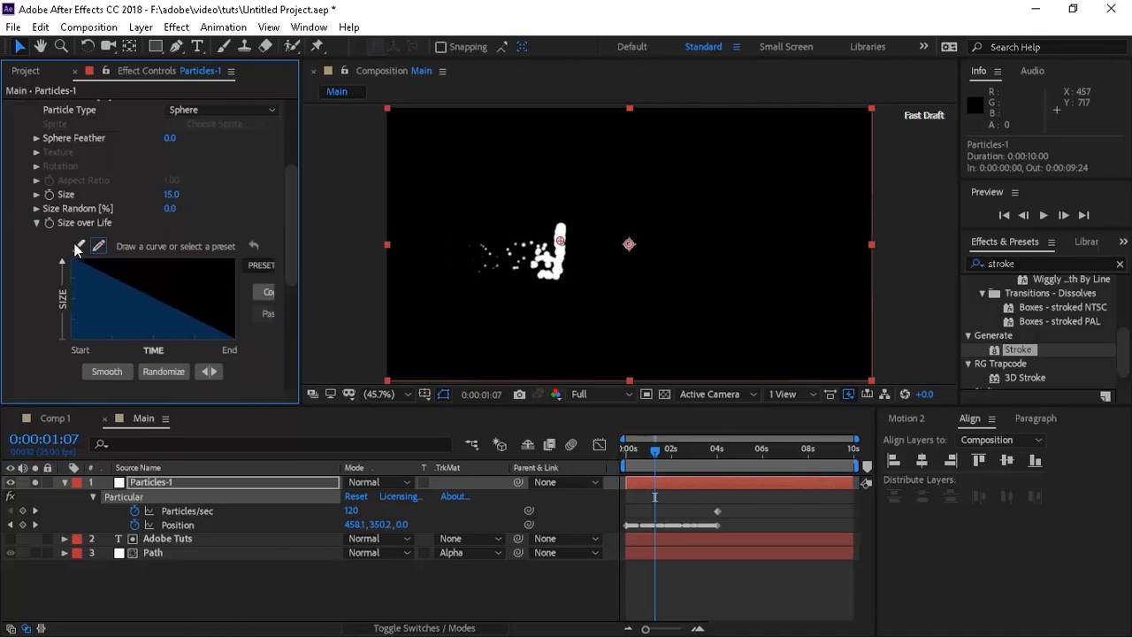
pyautogui.click(77, 247)
pyautogui.moveTo(179, 339); pyautogui.dragTo(194, 337)
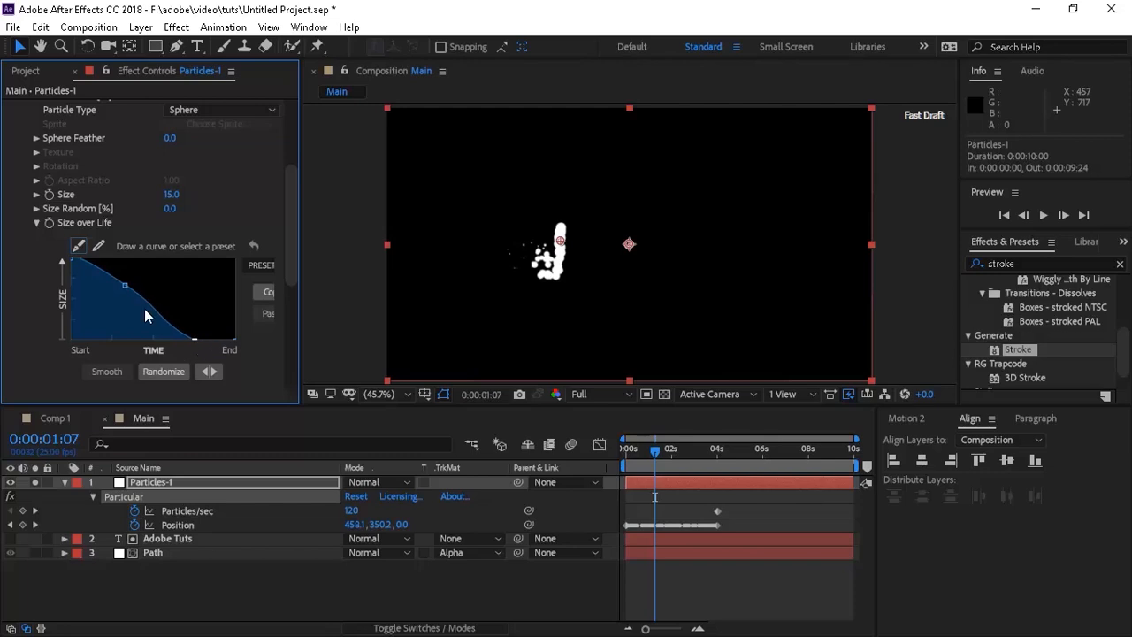
pyautogui.click(125, 285)
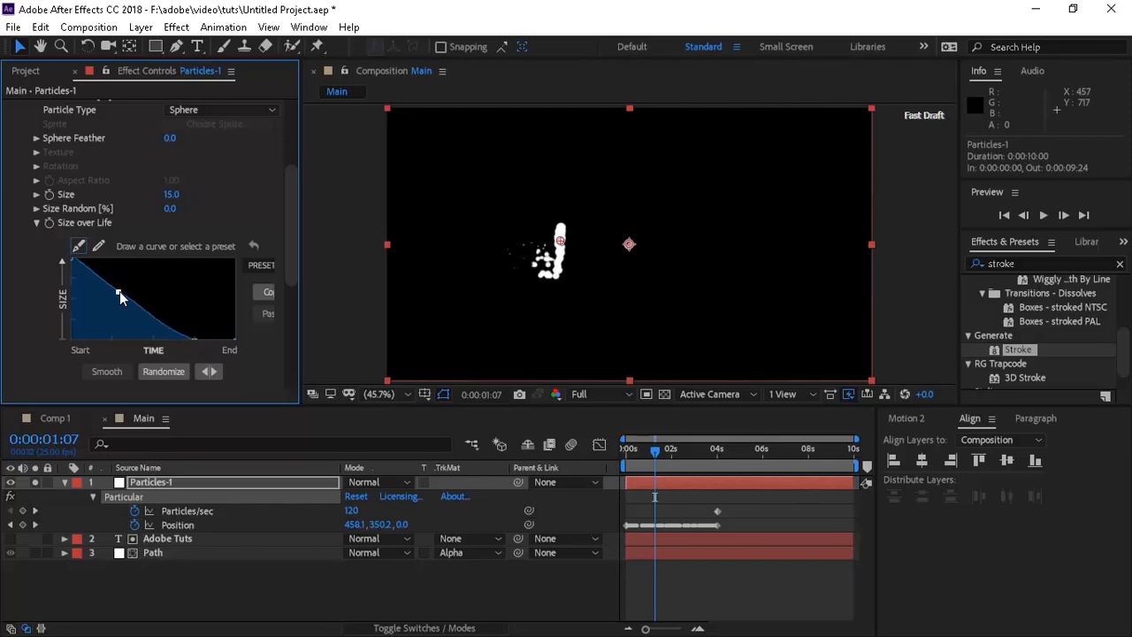
pyautogui.click(37, 223)
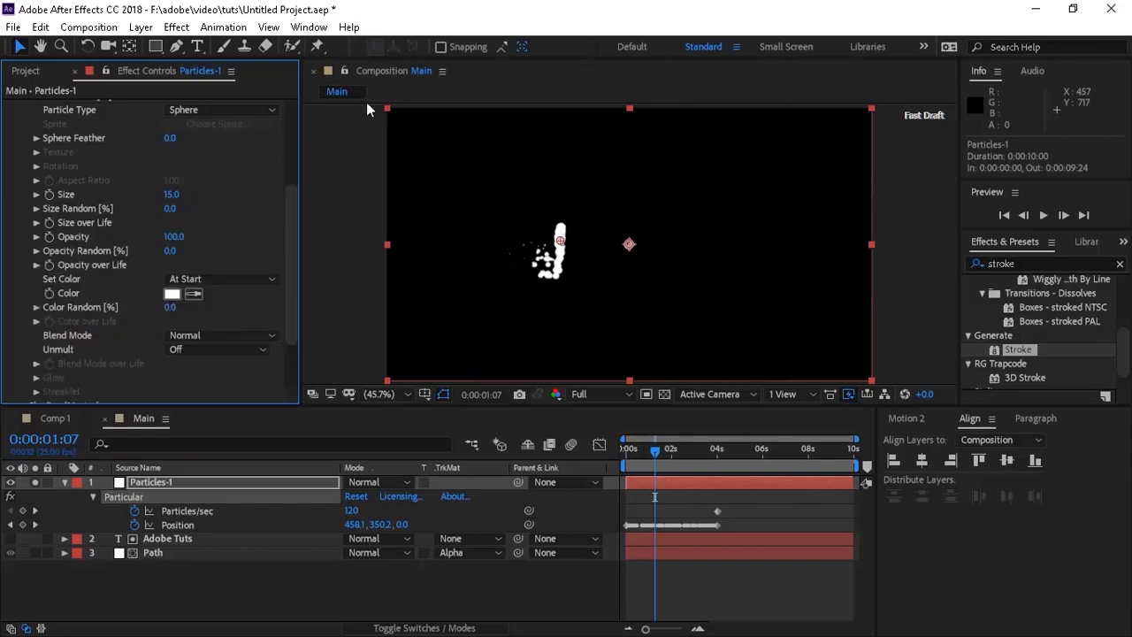
pyautogui.scroll(5, 150, 139)
pyautogui.click(22, 225)
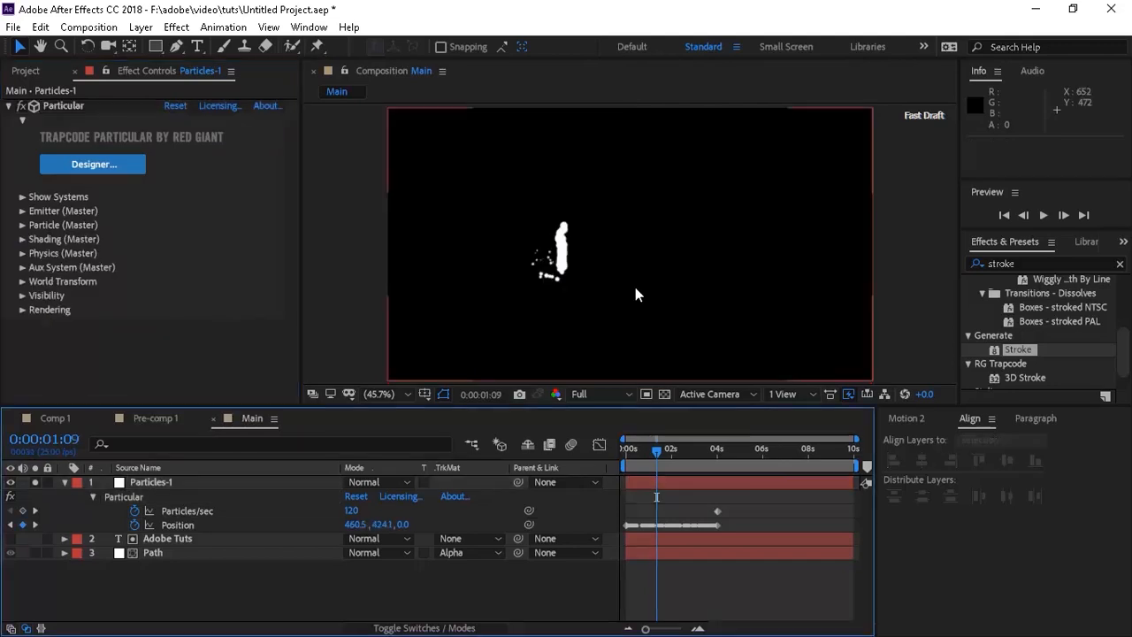
# Step: Collapse the Particles-1 layer and add Fast Blur (Legacy) to it with a Blurriness of 5
pyautogui.click(634, 282)
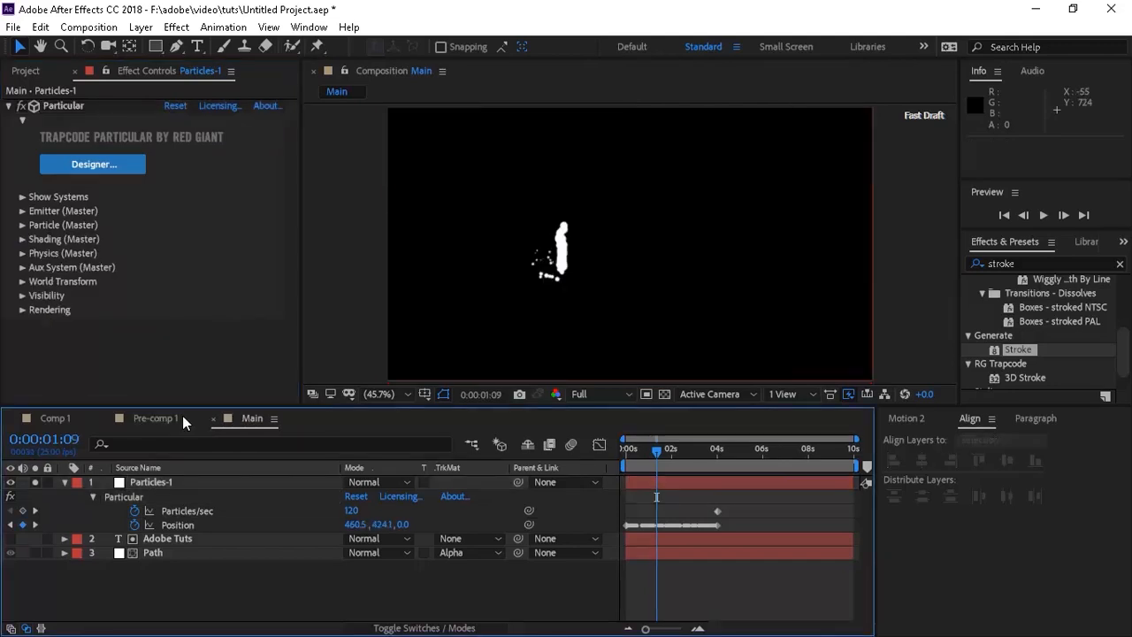
pyautogui.click(64, 482)
pyautogui.click(1049, 264)
pyautogui.write('fast')
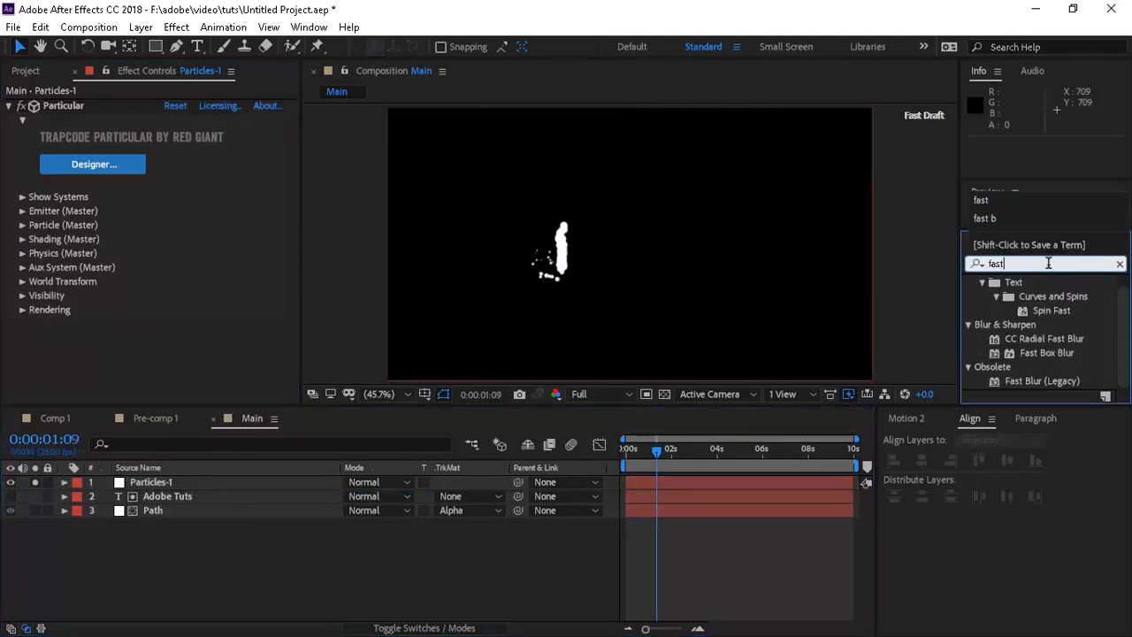
pyautogui.moveTo(1054, 378); pyautogui.dragTo(95, 338)
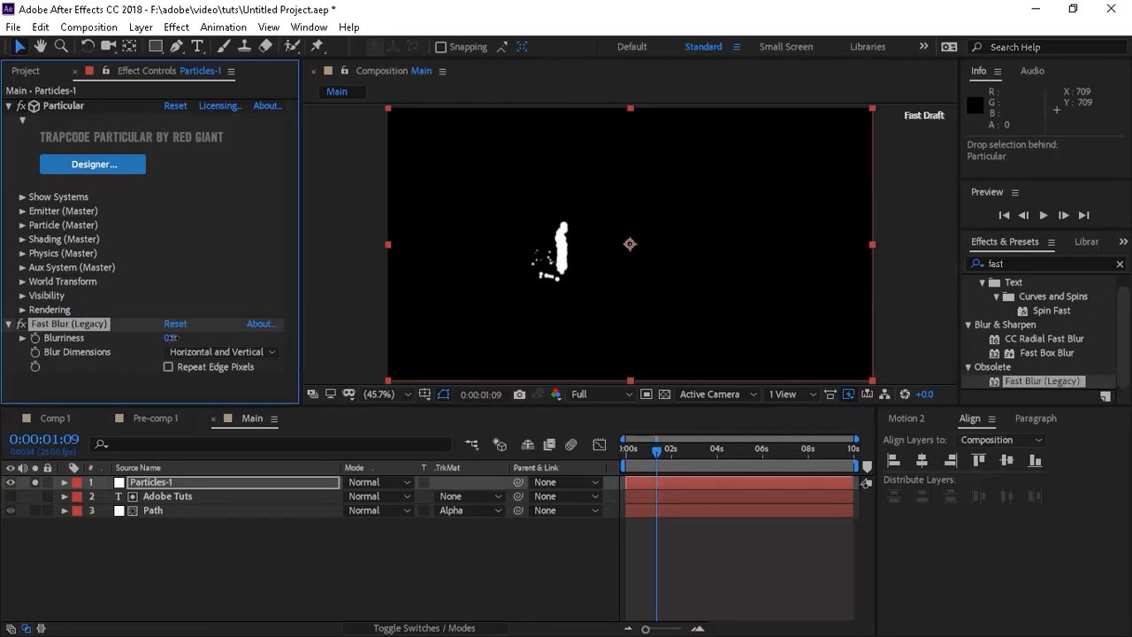
pyautogui.press('Return')
# Step: Apply the Levels effect to the Particles-1 layer
pyautogui.click(1016, 264)
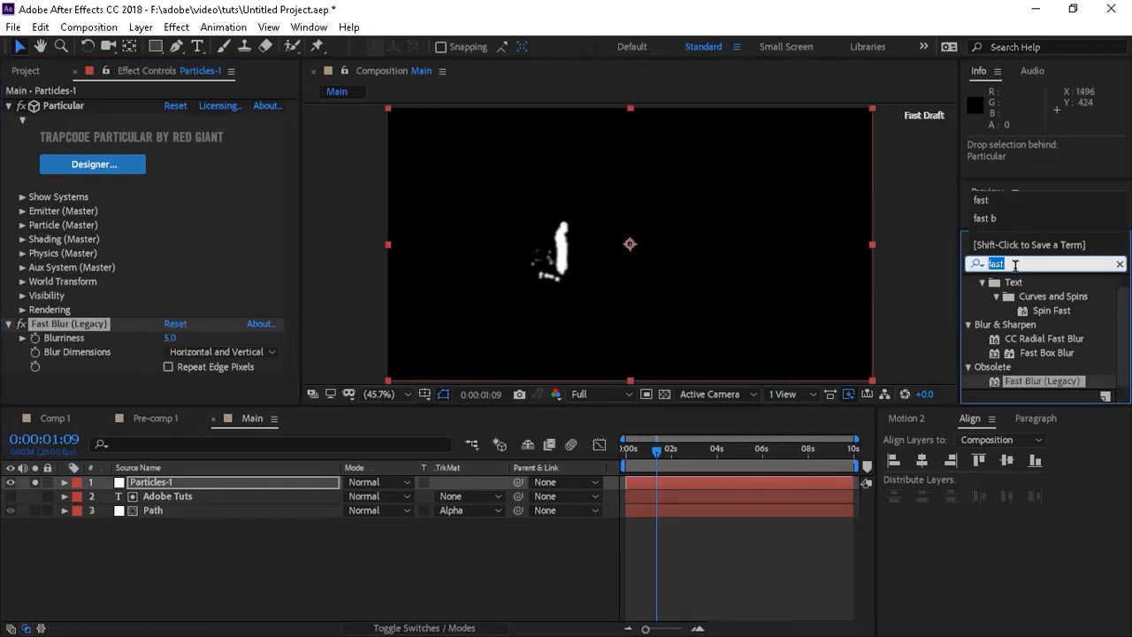
pyautogui.write('level')
pyautogui.moveTo(1031, 363); pyautogui.dragTo(256, 483)
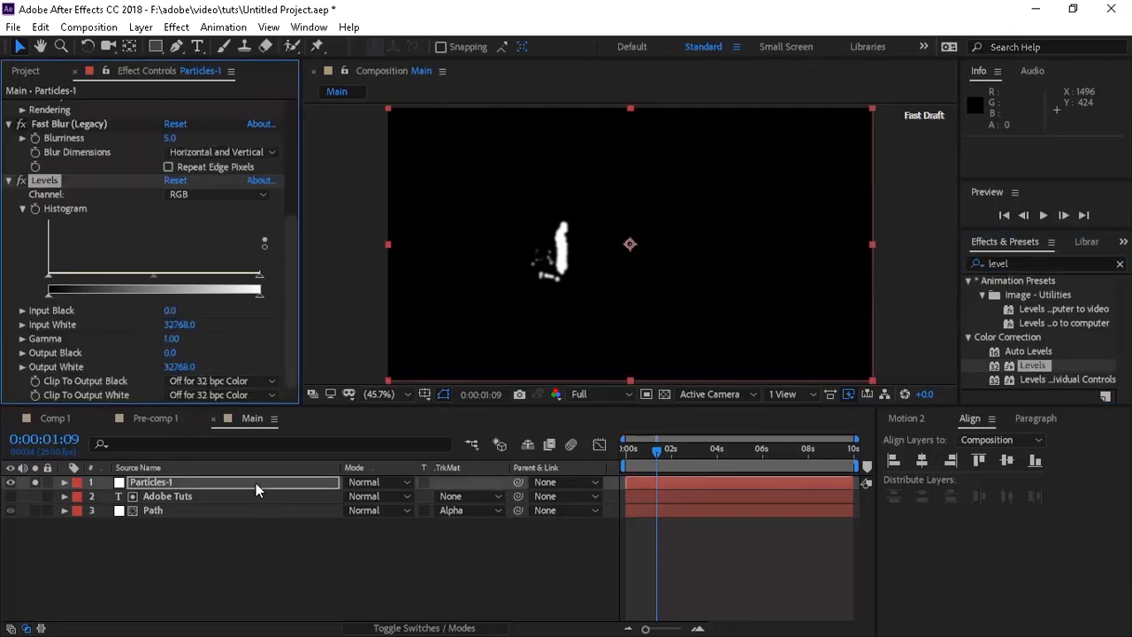
# Step: Set the Levels effect on Particles-1 to the Alpha channel with Input Black 10.5 and Input White 2500, and collapse the layer's effects
pyautogui.click(190, 194)
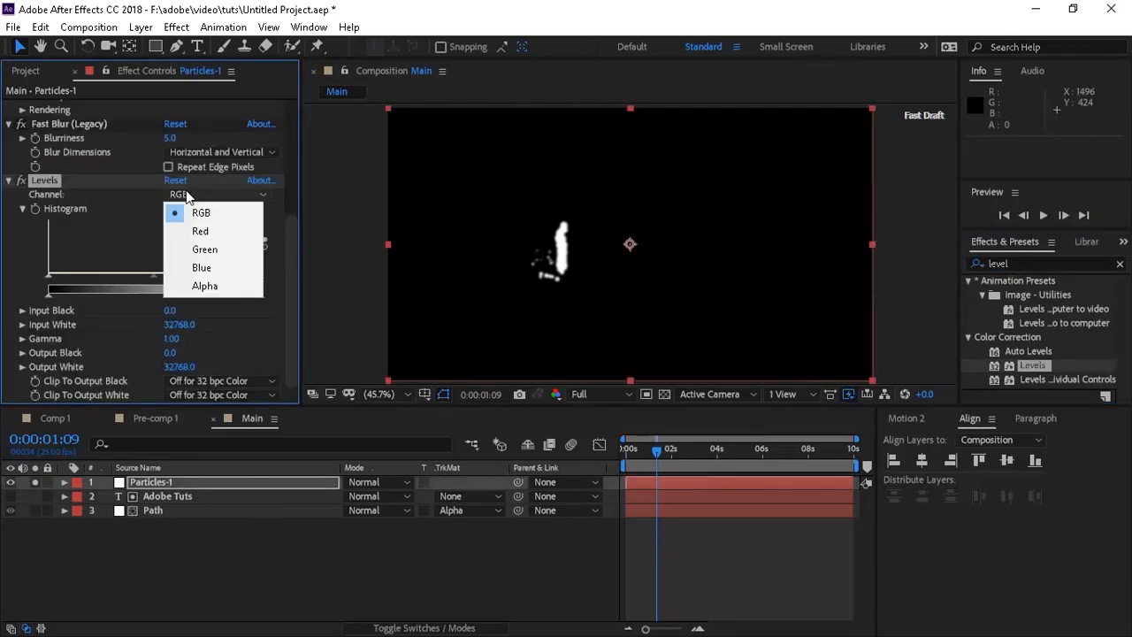
pyautogui.click(200, 282)
pyautogui.click(171, 310)
pyautogui.press('Tab')
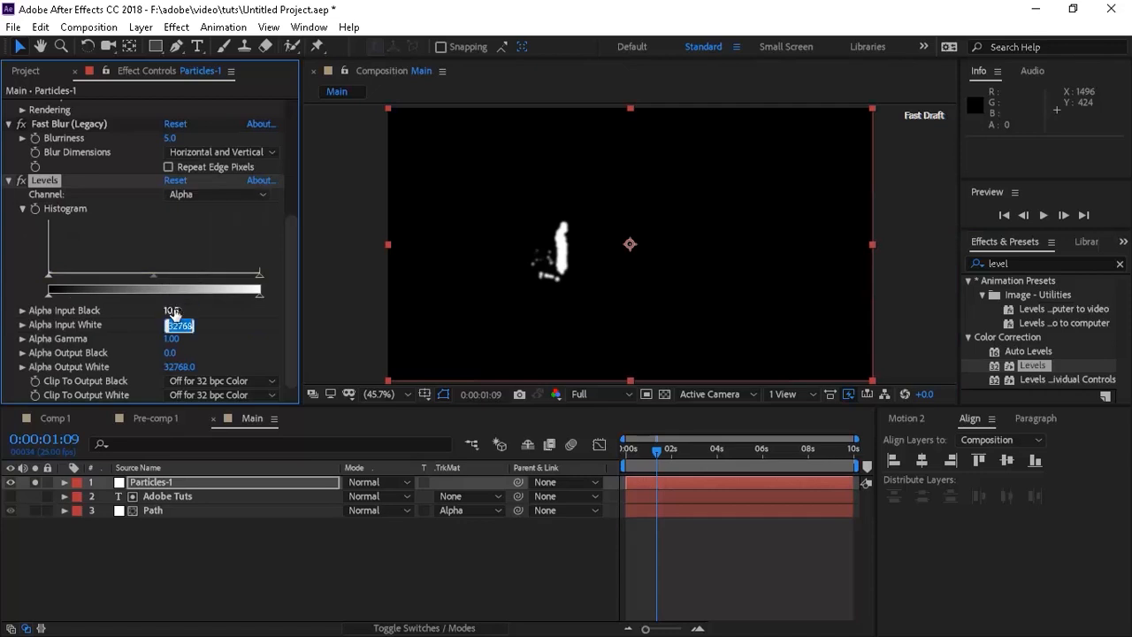
pyautogui.write('2500')
pyautogui.press('Return')
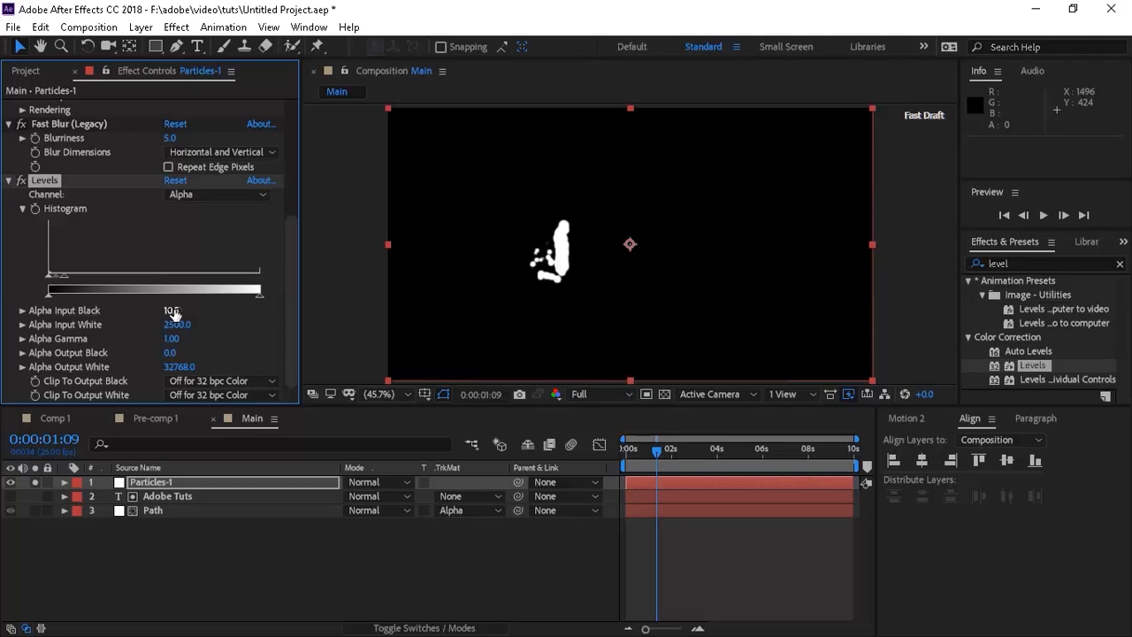
pyautogui.click(9, 181)
pyautogui.click(9, 324)
pyautogui.click(9, 105)
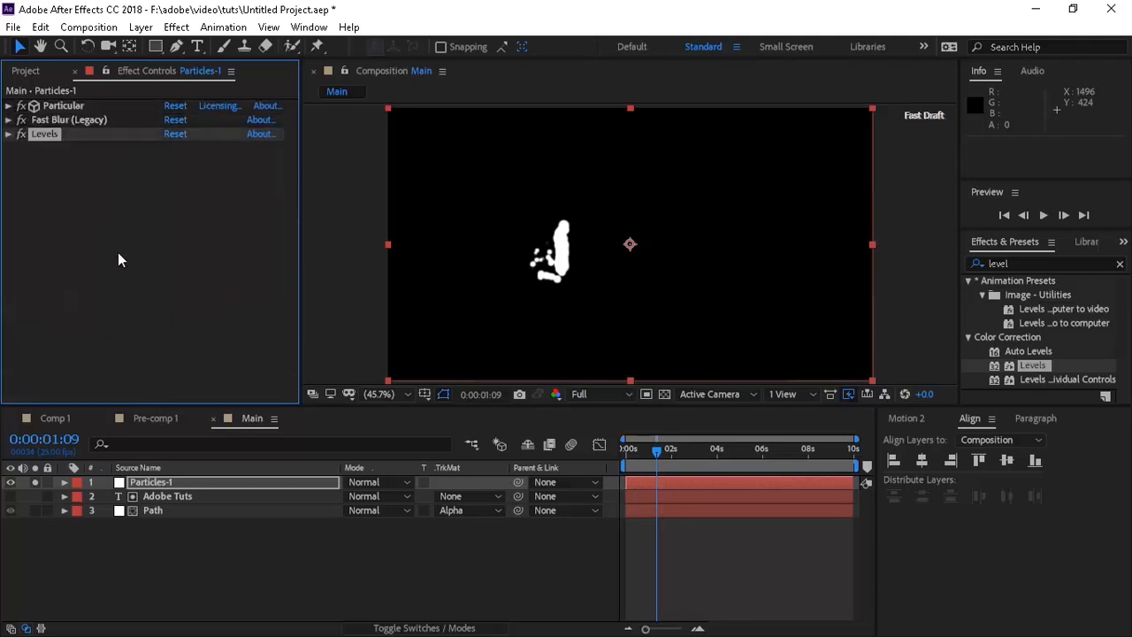
# Step: Apply the Fill effect to the Particles-1 layer and keep red FF0000 as its colour
pyautogui.click(96, 282)
pyautogui.click(1028, 263)
pyautogui.press('BackSpace')
pyautogui.press('BackSpace')
pyautogui.press('BackSpace')
pyautogui.press('BackSpace')
pyautogui.press('BackSpace')
pyautogui.write('fill')
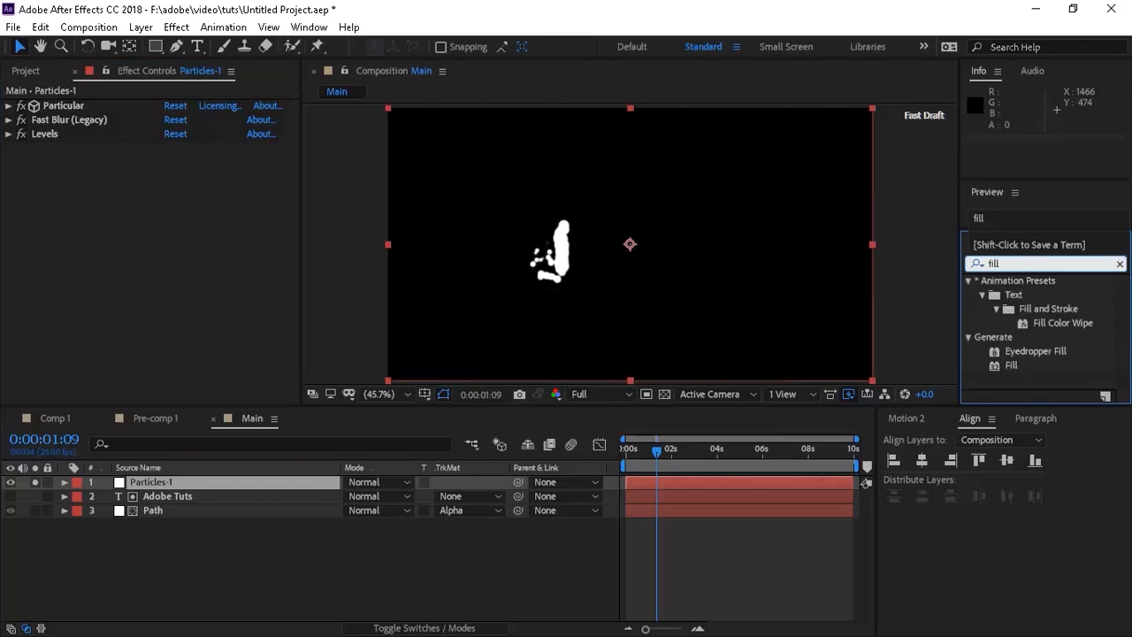
pyautogui.moveTo(1013, 365); pyautogui.dragTo(198, 244)
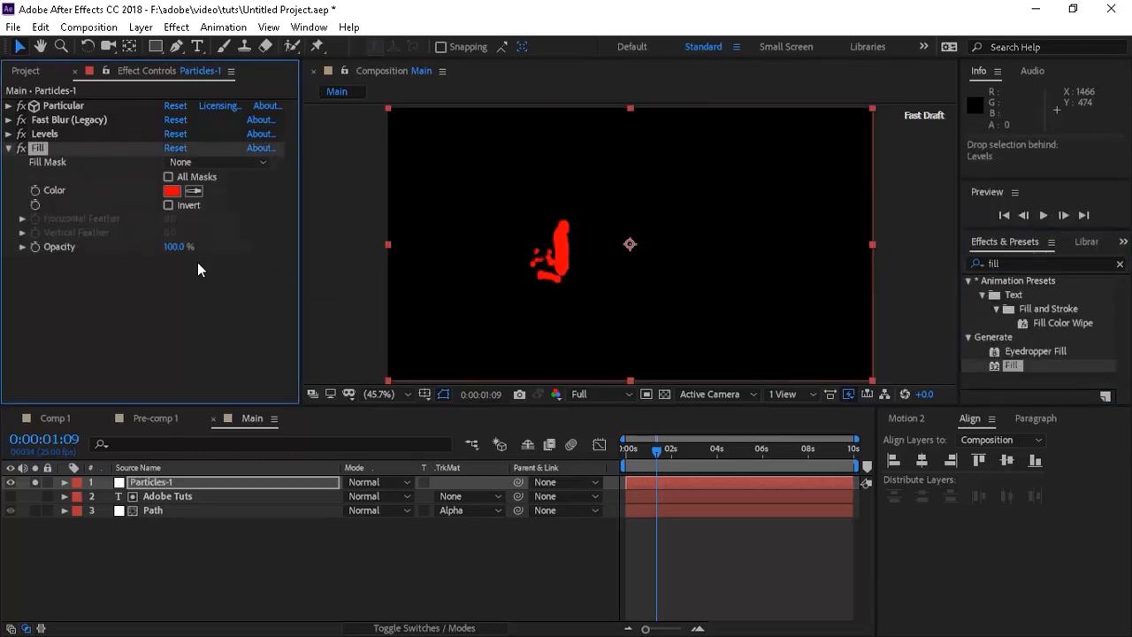
pyautogui.click(171, 191)
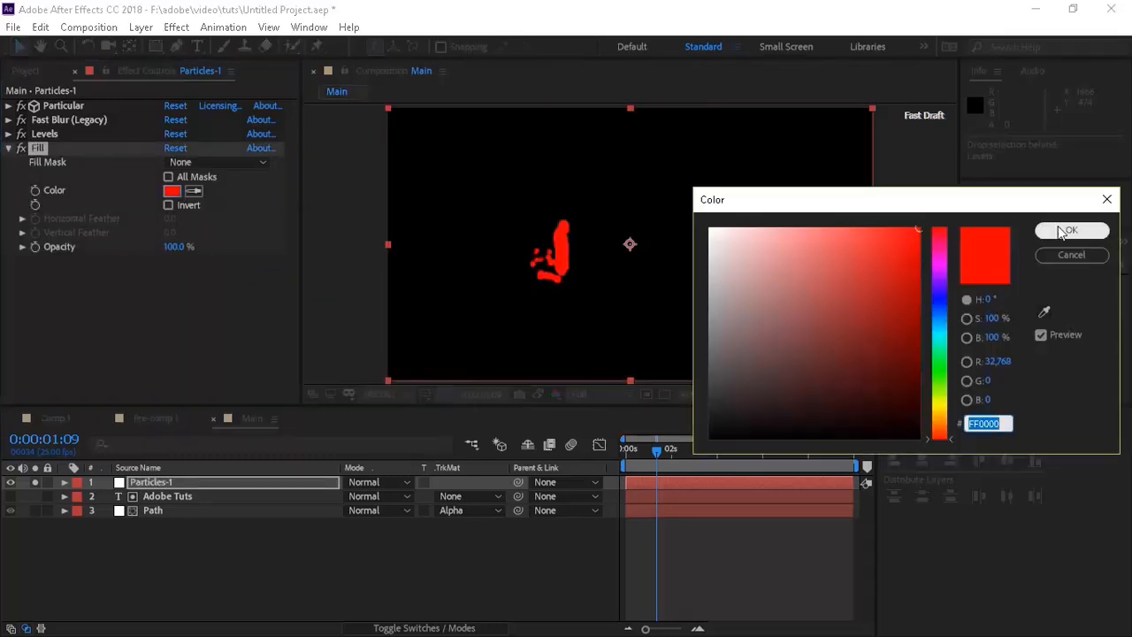
pyautogui.click(1062, 229)
pyautogui.click(231, 308)
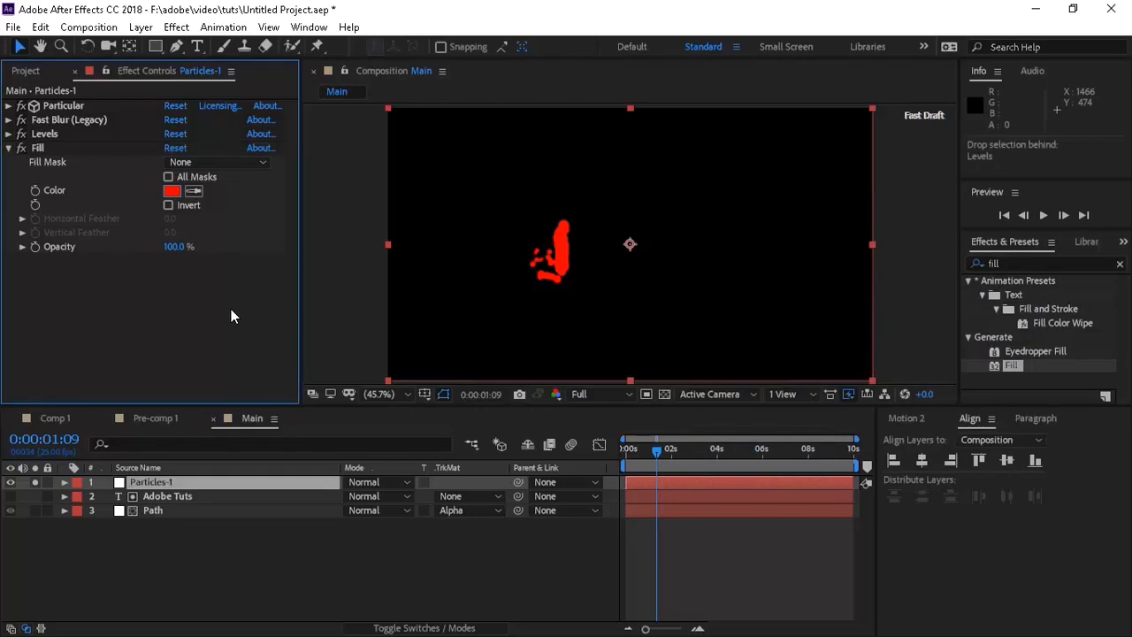
# Step: Duplicate the Particles-1 layer
pyautogui.click(196, 483)
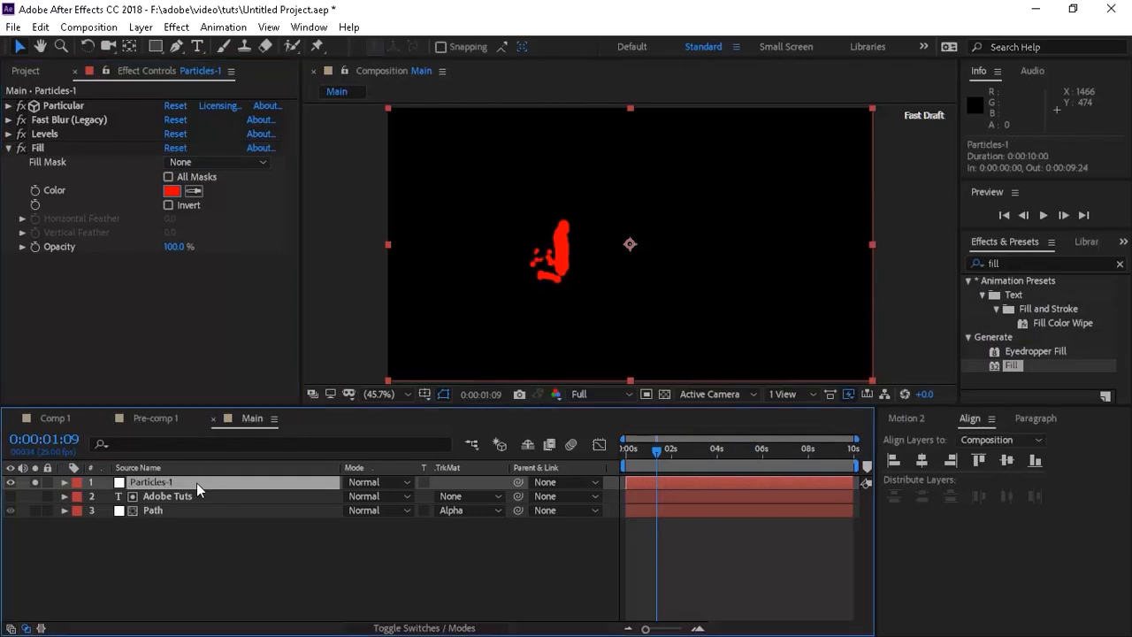
pyautogui.hotkey('ctrl', 'd')
pyautogui.press('Return')
pyautogui.press('Return')
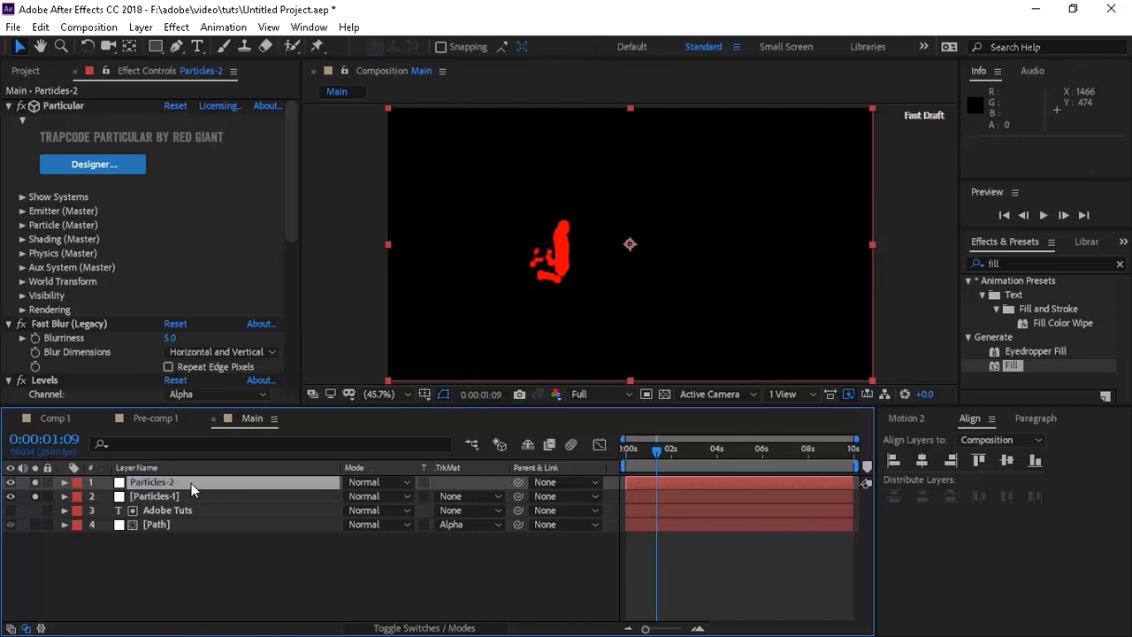
# Step: Change the Fill colour of the Particles-2 layer to orange FF8A00
pyautogui.click(8, 324)
pyautogui.click(9, 338)
pyautogui.moveTo(293, 245); pyautogui.dragTo(289, 298)
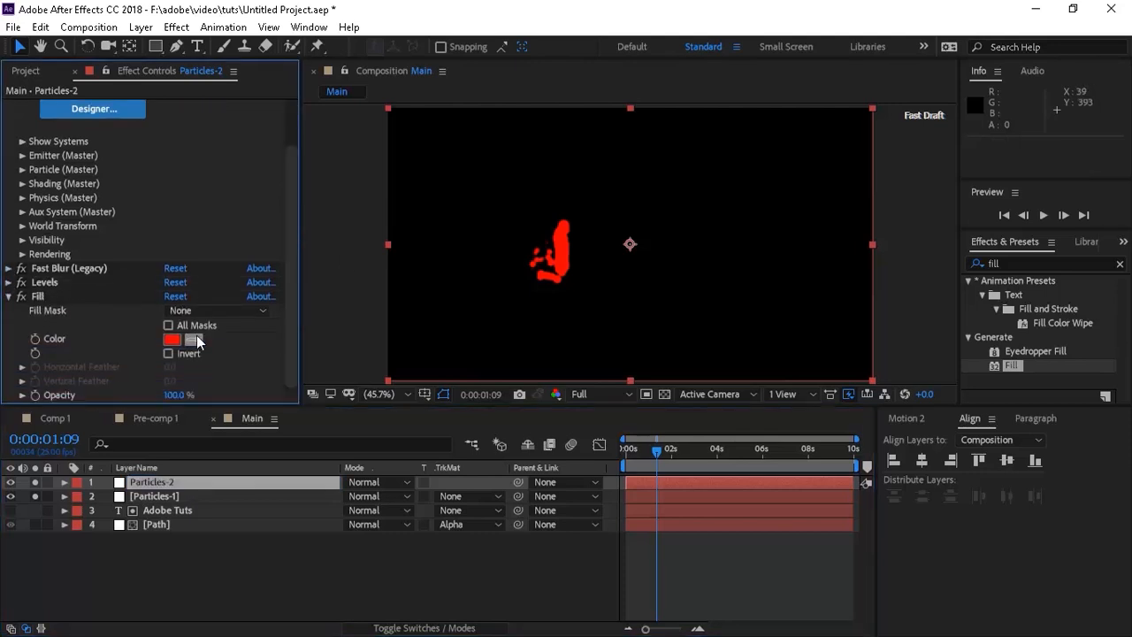
pyautogui.click(172, 338)
pyautogui.moveTo(938, 404); pyautogui.dragTo(944, 420)
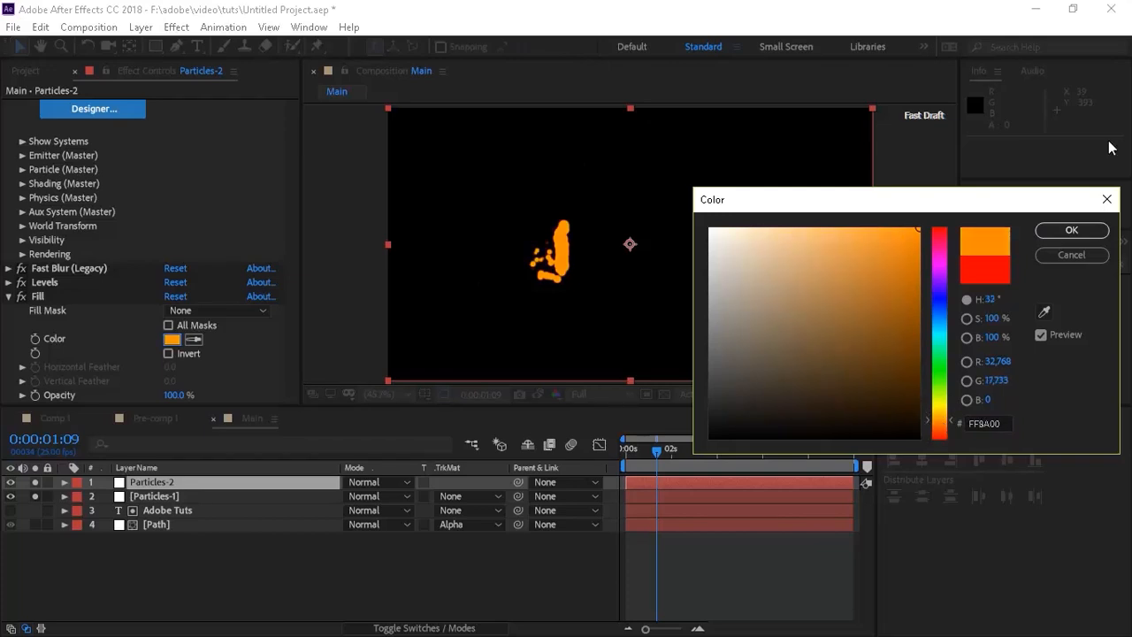
pyautogui.press('Return')
pyautogui.click(203, 589)
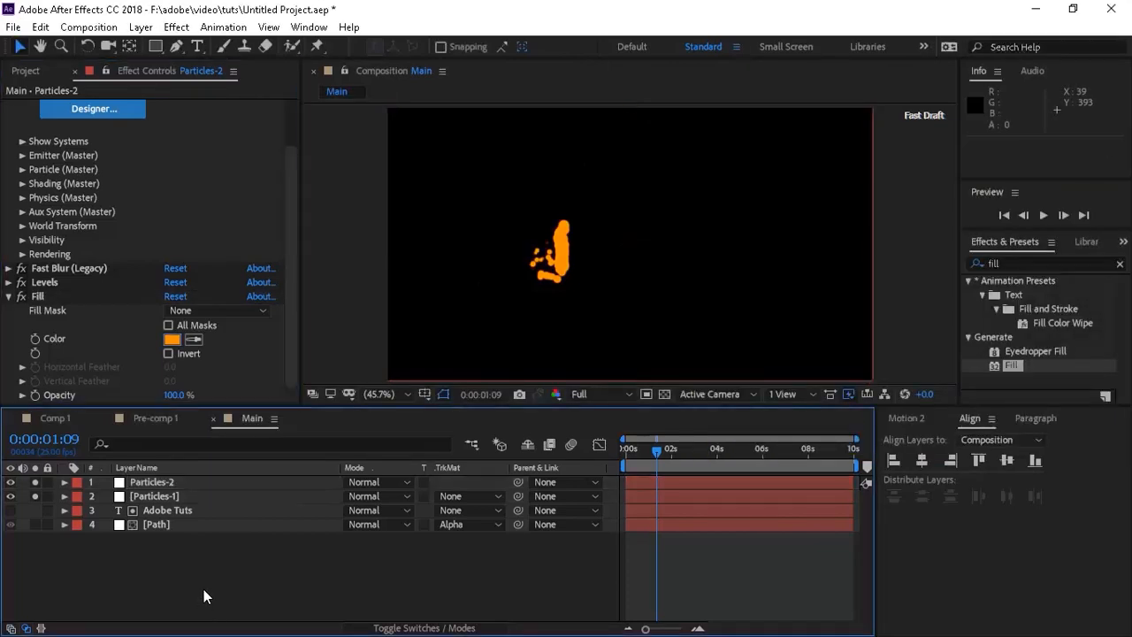
# Step: Duplicate the Particles-2 layer and sample white as the copy's Fill colour from the light end of the Levels gradient
pyautogui.click(177, 484)
pyautogui.hotkey('ctrl', 'd')
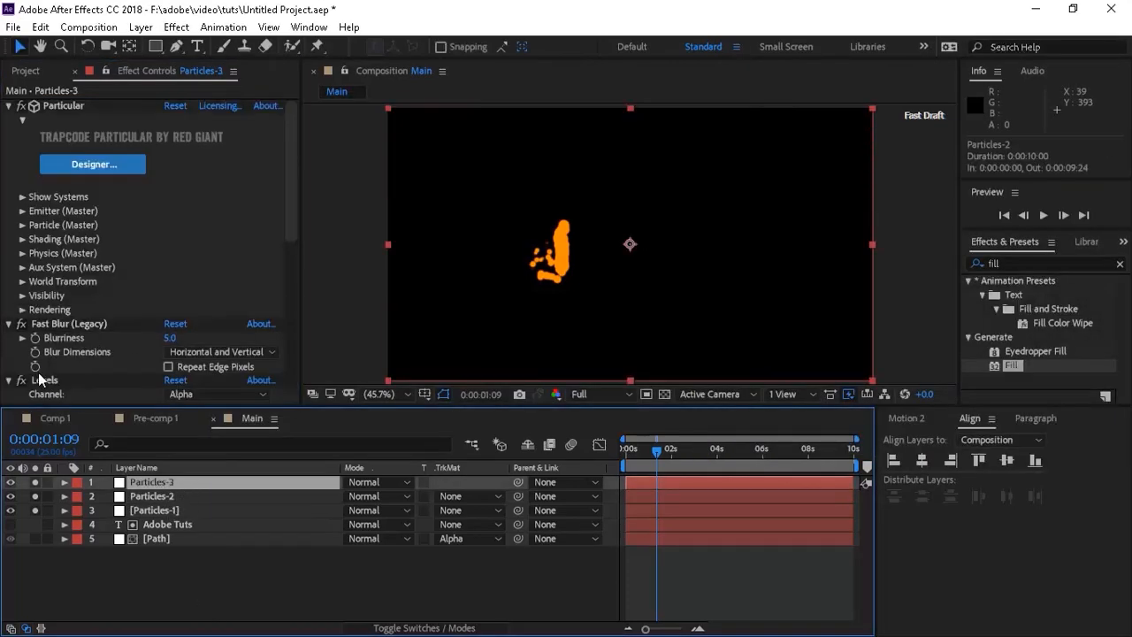
pyautogui.scroll(-5, 294, 300)
pyautogui.click(193, 347)
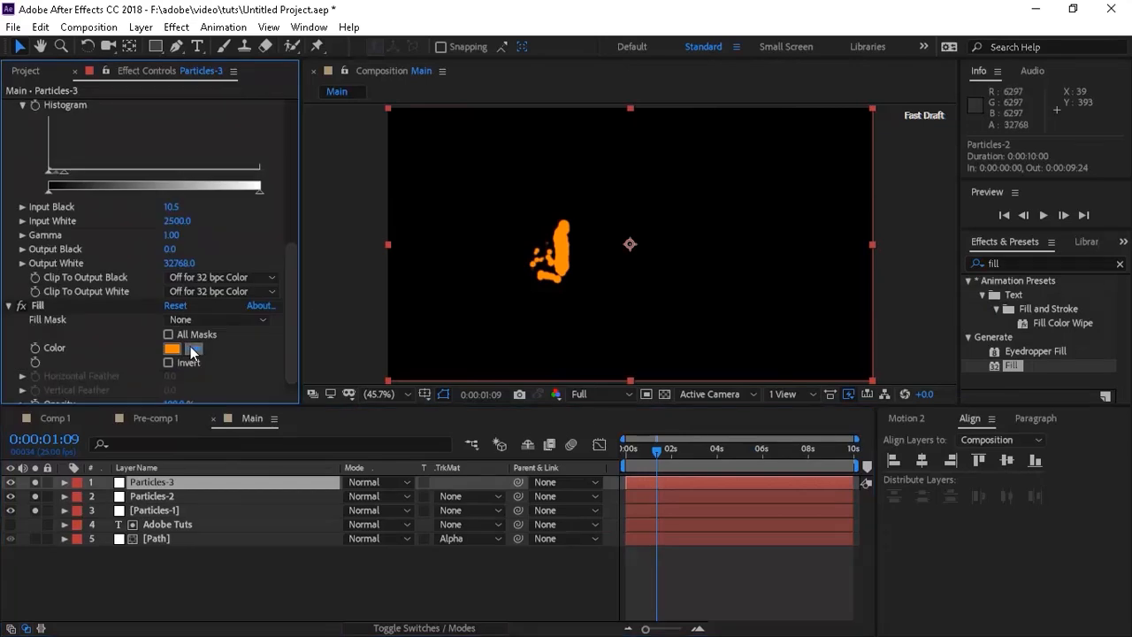
pyautogui.click(256, 182)
pyautogui.click(270, 580)
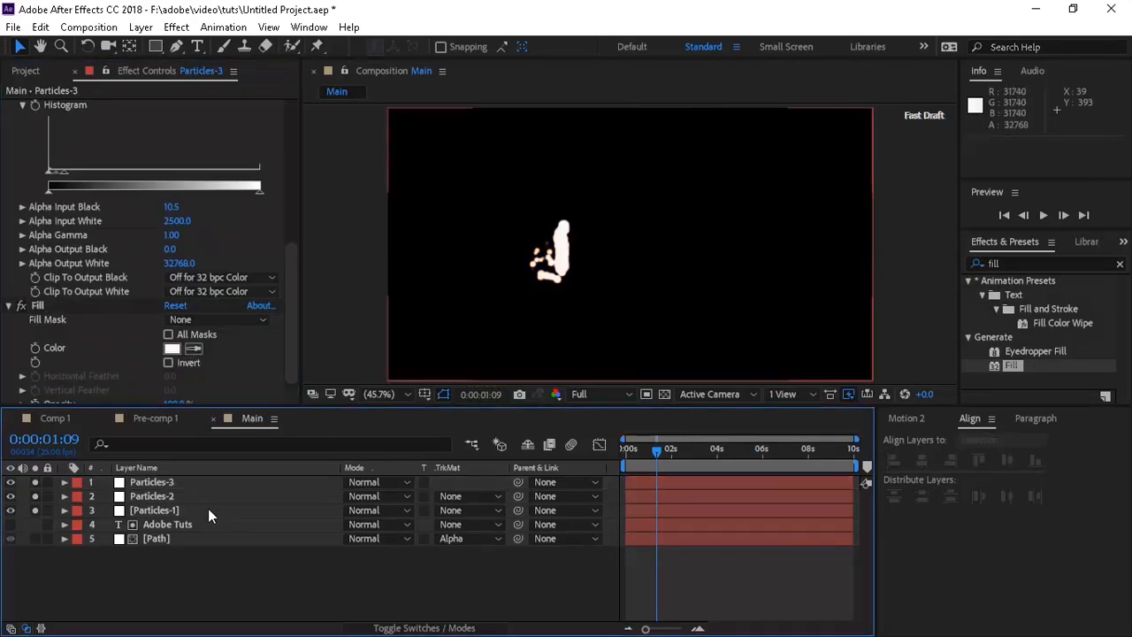
# Step: Stagger the particle layers so that Particles-2 starts at 0:00:00:04 and Particles-3 at 0:00:00:07
pyautogui.click(208, 511)
pyautogui.moveTo(660, 449); pyautogui.dragTo(614, 451)
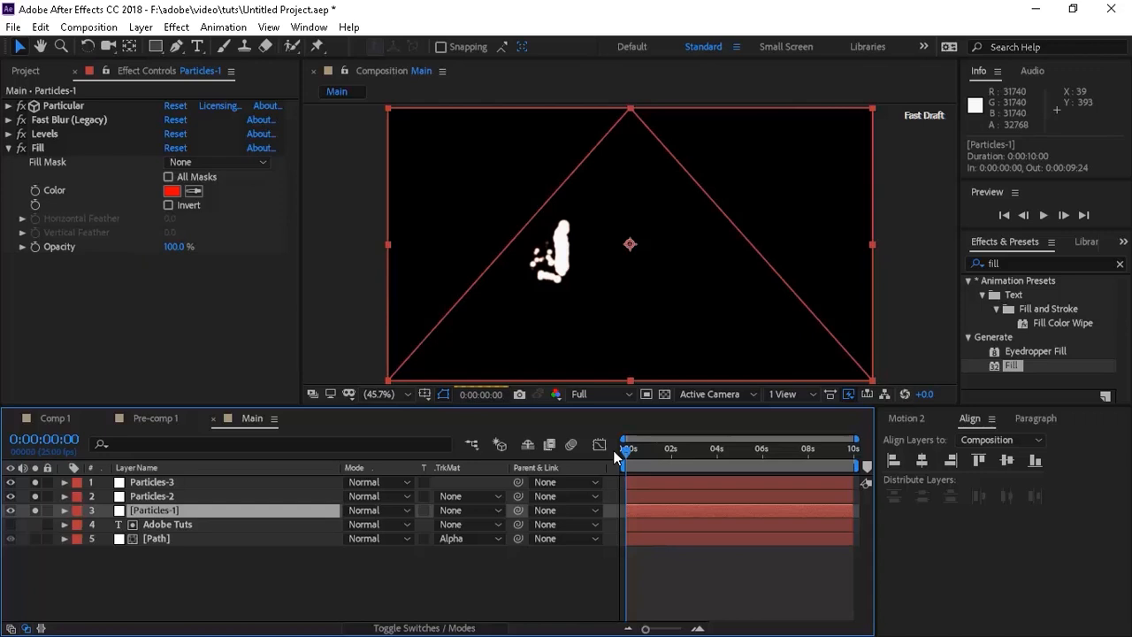
pyautogui.click(231, 495)
pyautogui.press('space')
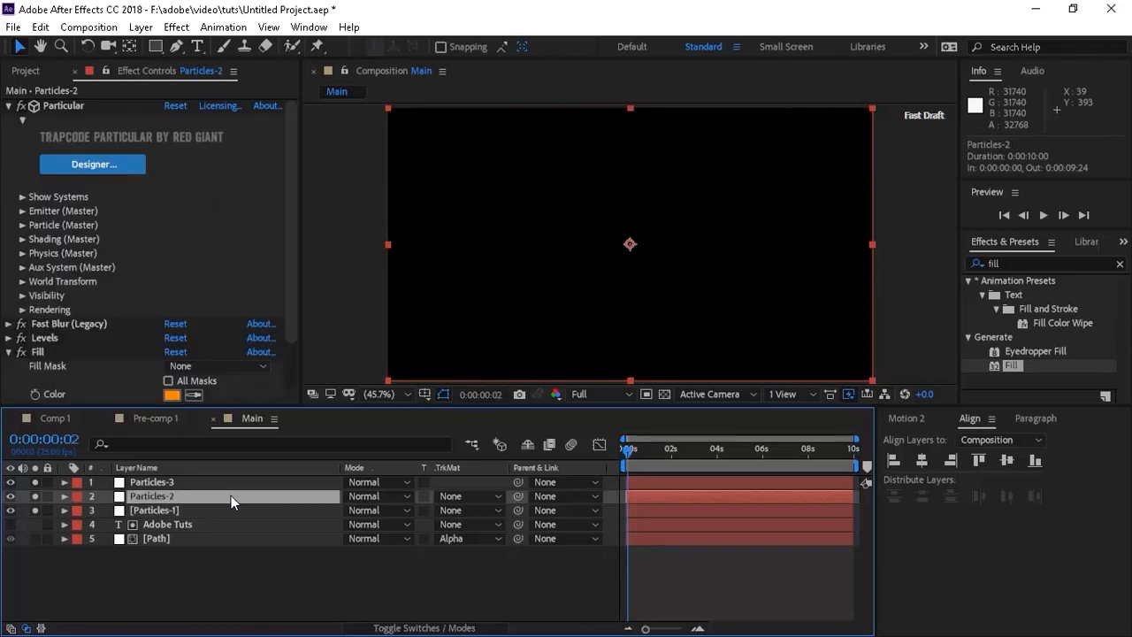
pyautogui.moveTo(621, 494); pyautogui.dragTo(636, 496)
pyautogui.press('pagedown')
pyautogui.press('pagedown')
pyautogui.press('pagedown')
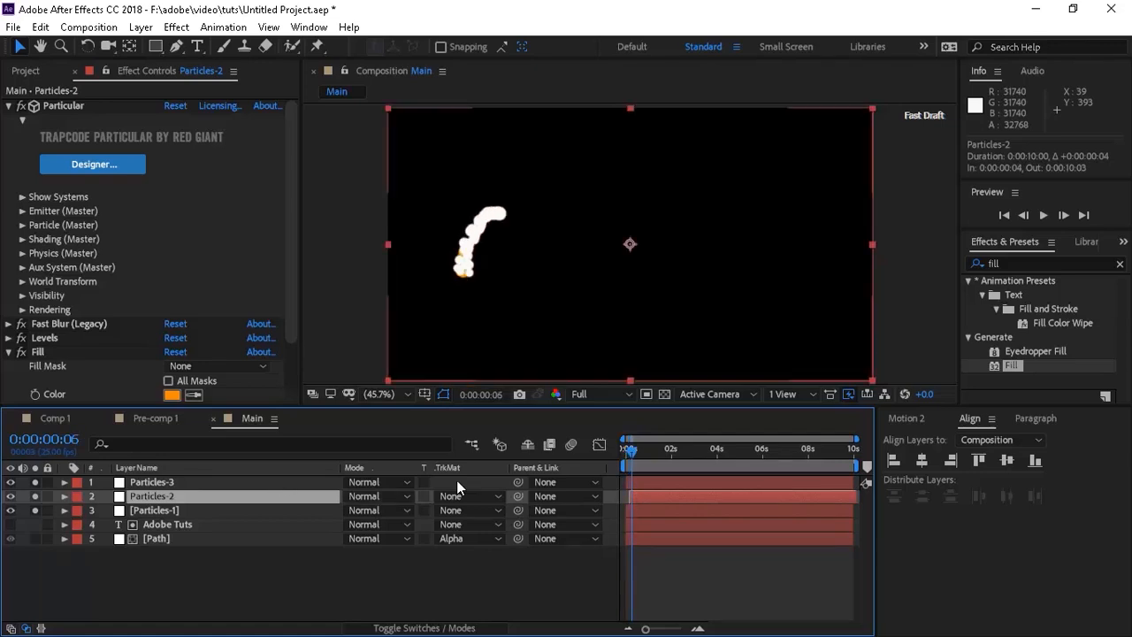
pyautogui.moveTo(653, 481); pyautogui.dragTo(661, 486)
pyautogui.moveTo(631, 449); pyautogui.dragTo(633, 448)
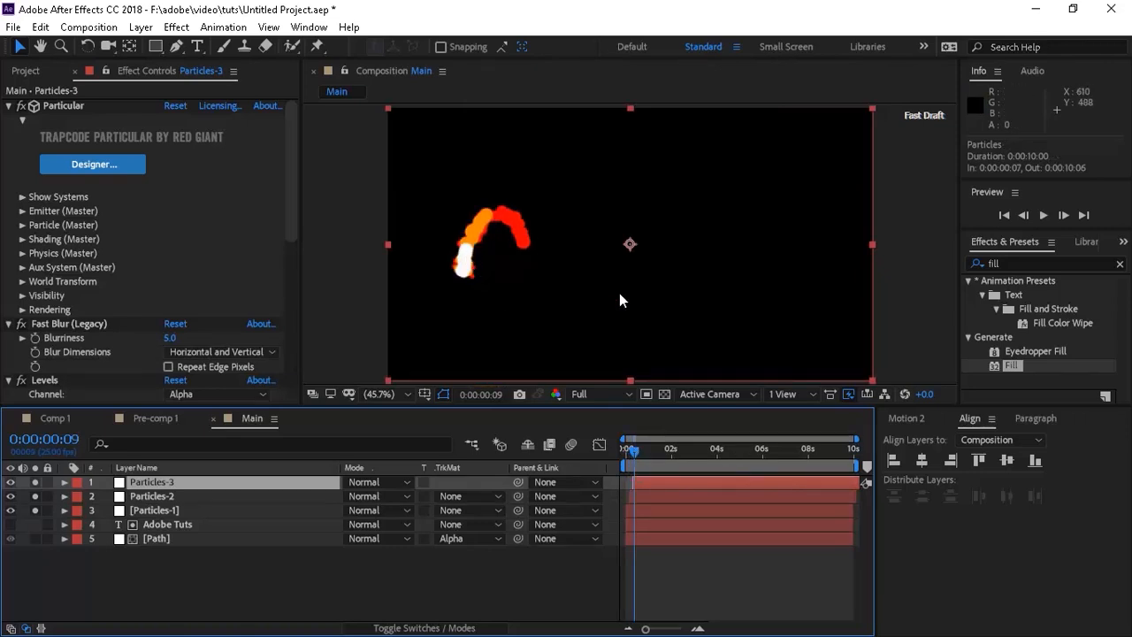
# Step: Reshape the Opacity over Life curve of Particles-2 to rise gradually from zero to full opacity
pyautogui.click(168, 496)
pyautogui.click(22, 226)
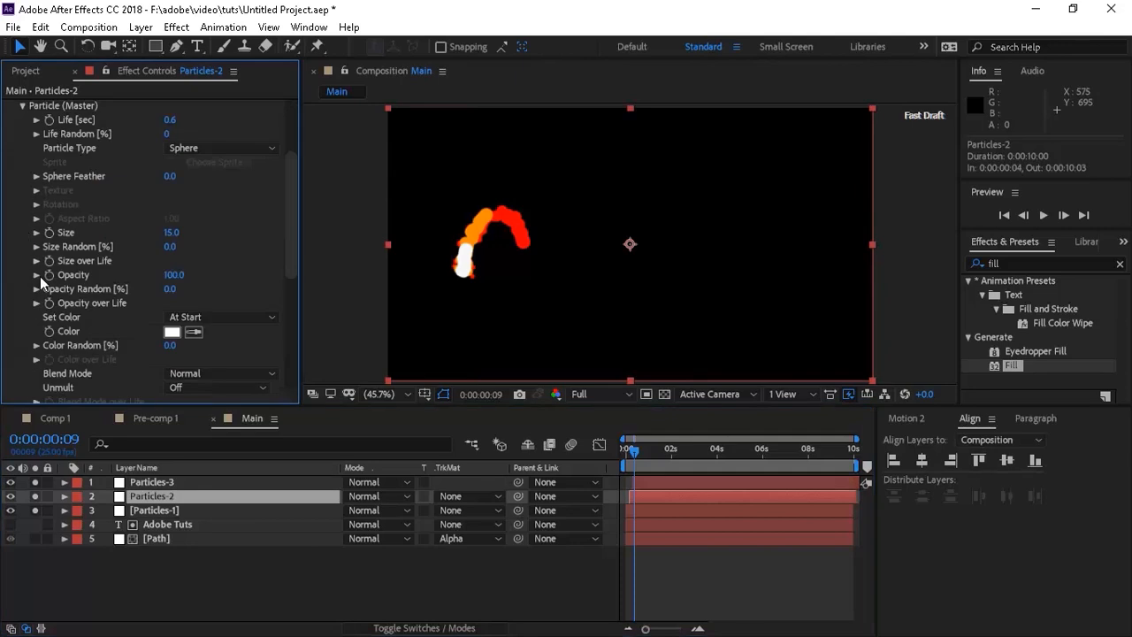
pyautogui.click(36, 304)
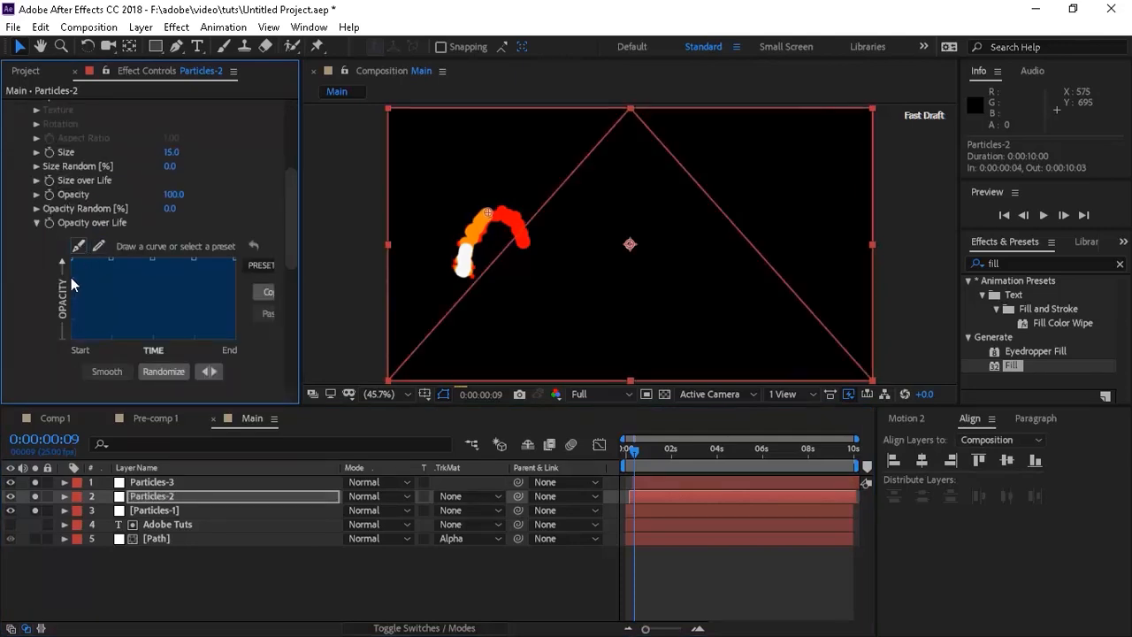
pyautogui.moveTo(73, 323); pyautogui.dragTo(106, 291)
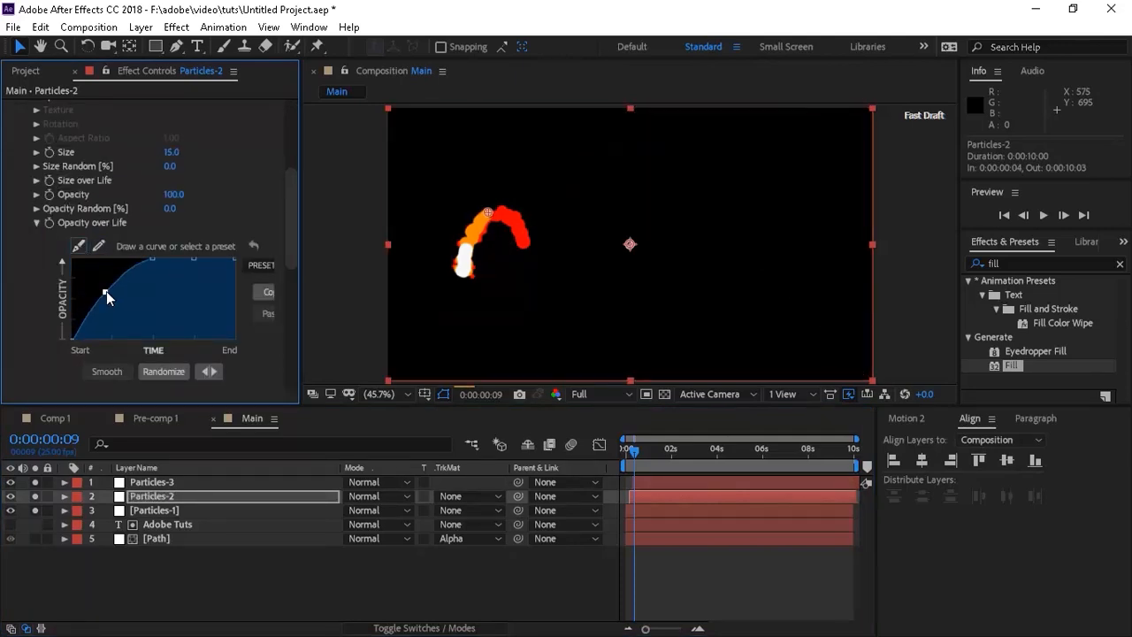
# Step: Reshape the Opacity over Life curve of Particles-3 so it also fades in from zero at the start of life
pyautogui.click(171, 483)
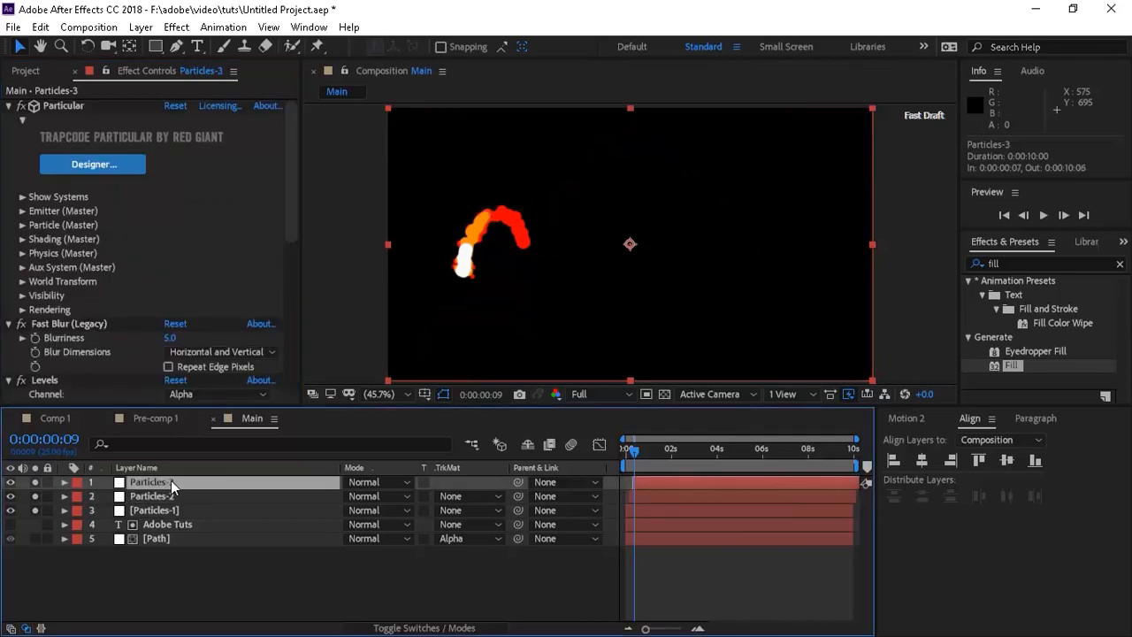
pyautogui.click(22, 226)
pyautogui.click(36, 304)
pyautogui.click(82, 246)
pyautogui.moveTo(73, 261); pyautogui.dragTo(67, 342)
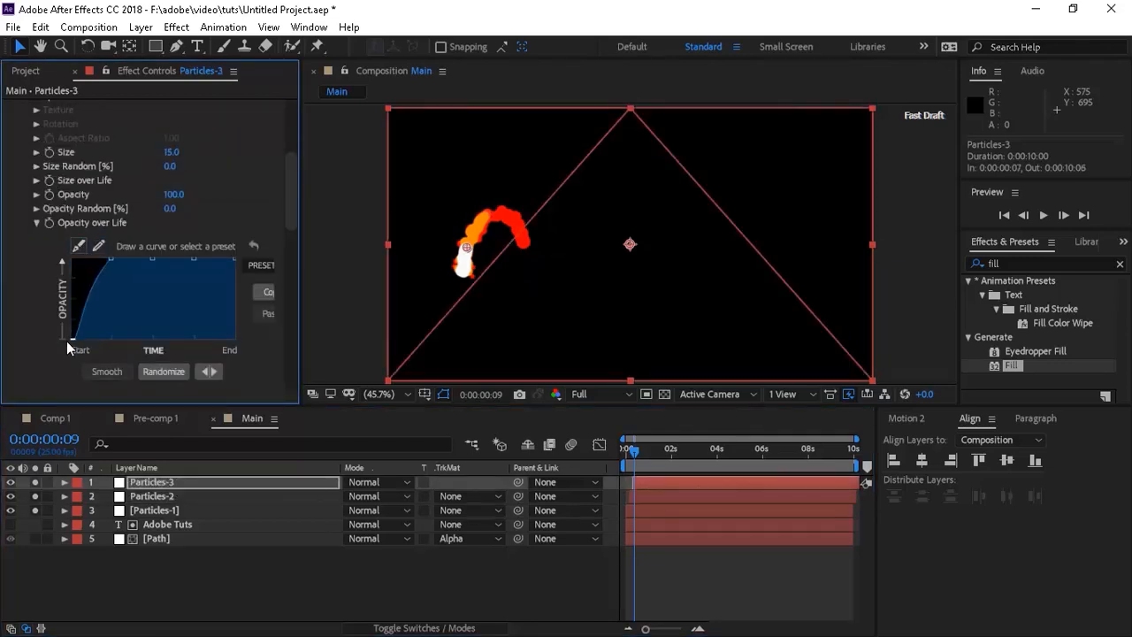
pyautogui.moveTo(111, 259); pyautogui.dragTo(111, 293)
# Step: Unsolo the three particle layers, and duplicate Particles-3 as a soloed layer named Drops
pyautogui.click(173, 485)
pyautogui.moveTo(37, 511); pyautogui.dragTo(36, 483)
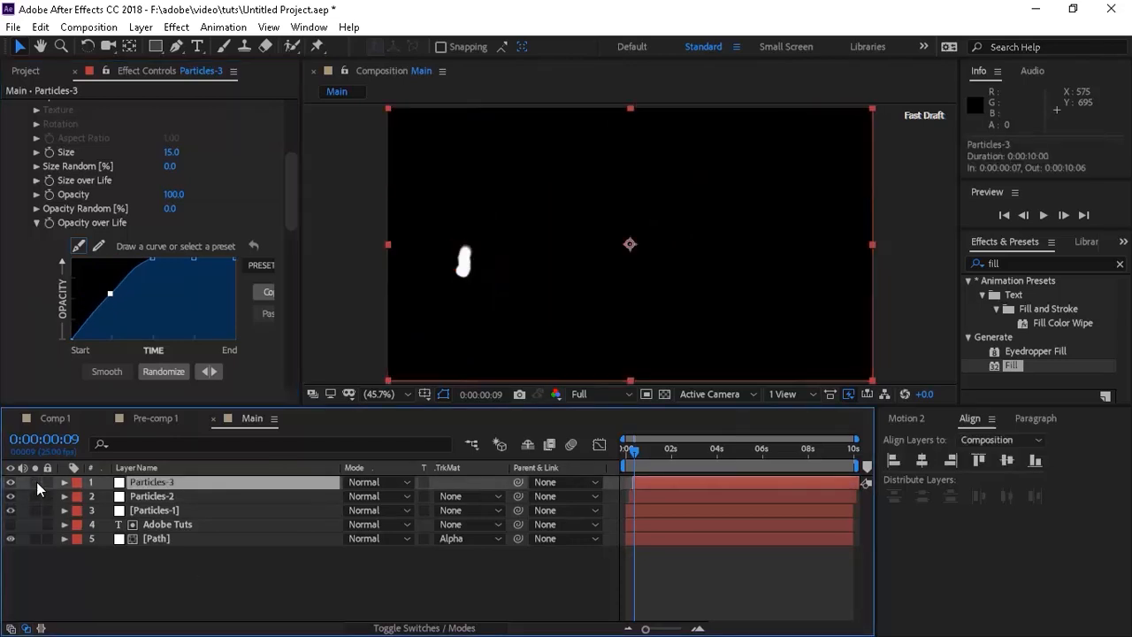
pyautogui.hotkey('ctrl', 'd')
pyautogui.press('Return')
pyautogui.write('Drops')
pyautogui.press('Return')
pyautogui.click(35, 482)
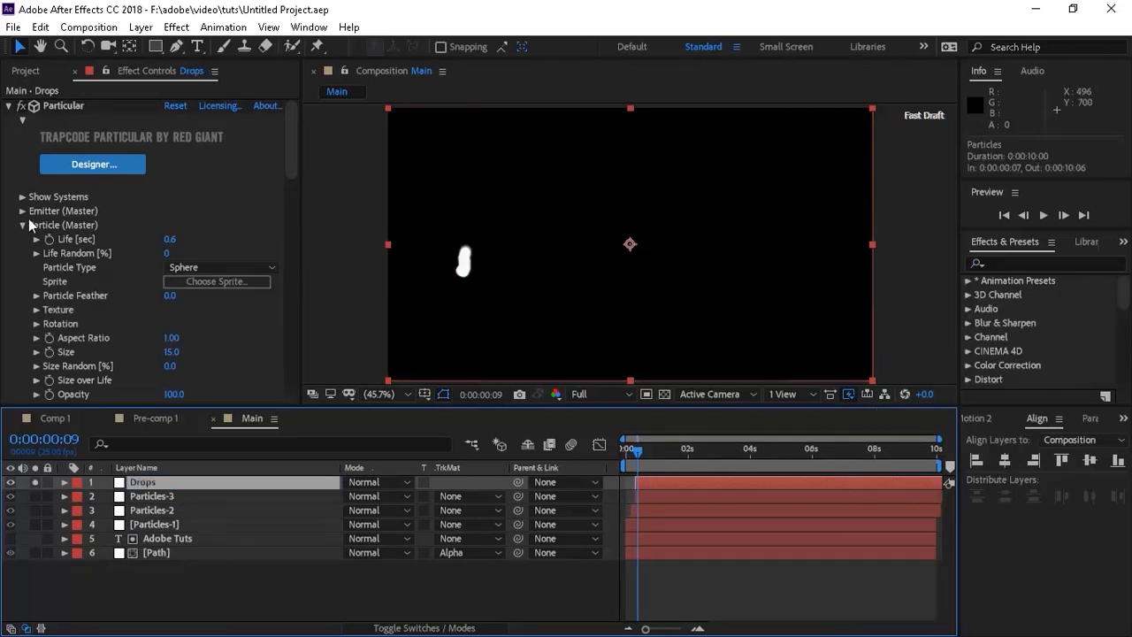
# Step: Set the Drops layer's Particles/sec to 20 at its keyframe at 0:00:04:07
pyautogui.click(22, 225)
pyautogui.click(22, 210)
pyautogui.scroll(-3, 202, 133)
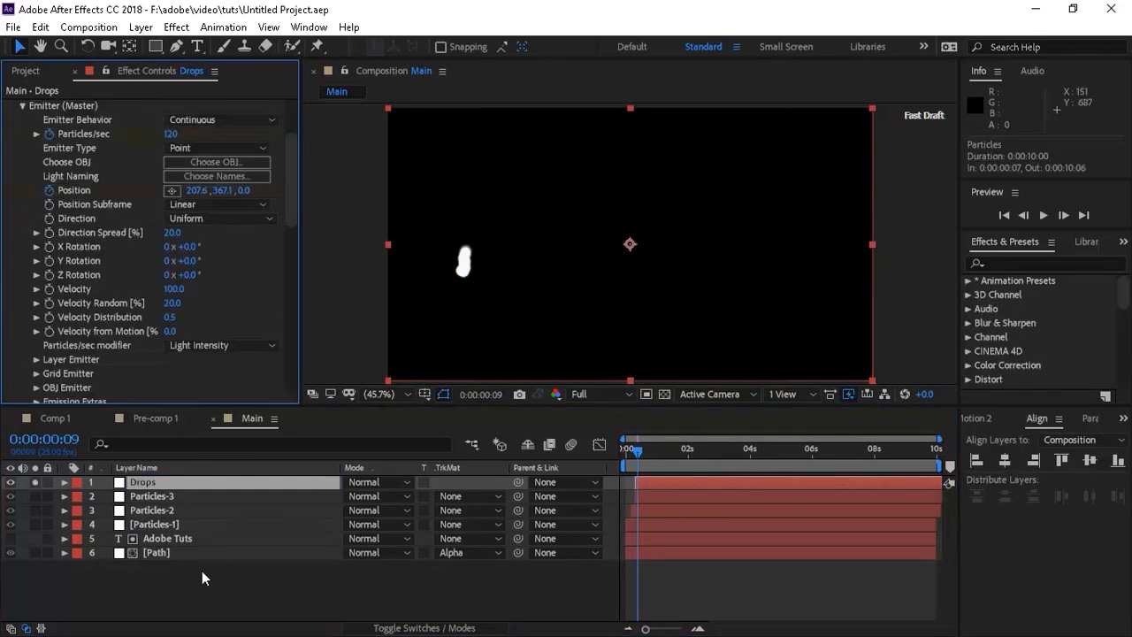
pyautogui.click(234, 482)
pyautogui.press('u')
pyautogui.click(36, 512)
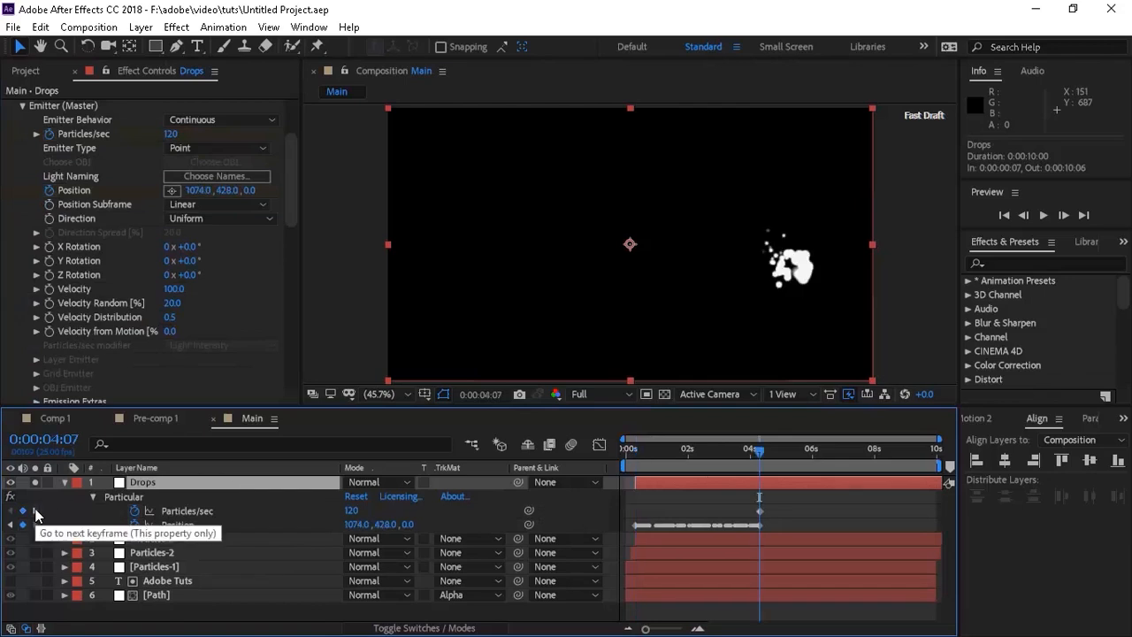
pyautogui.click(171, 133)
pyautogui.write('20')
pyautogui.press('Return')
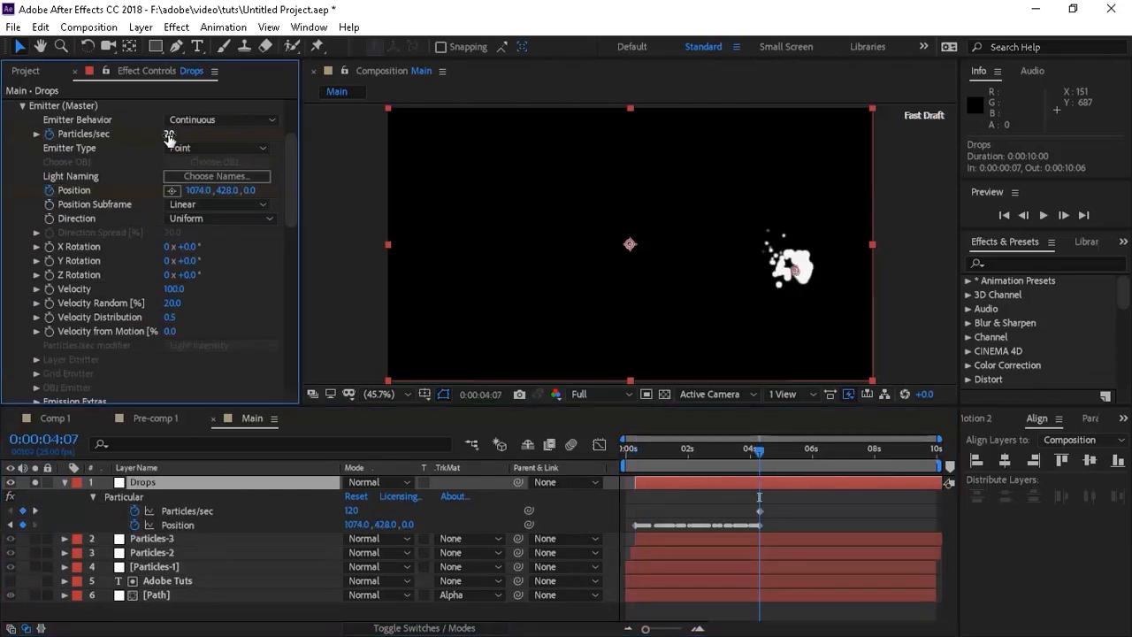
# Step: Set the Drops emitter's Direction to Bi-Directional, with a Velocity of 970 and Velocity Random of 100%
pyautogui.click(216, 218)
pyautogui.click(229, 274)
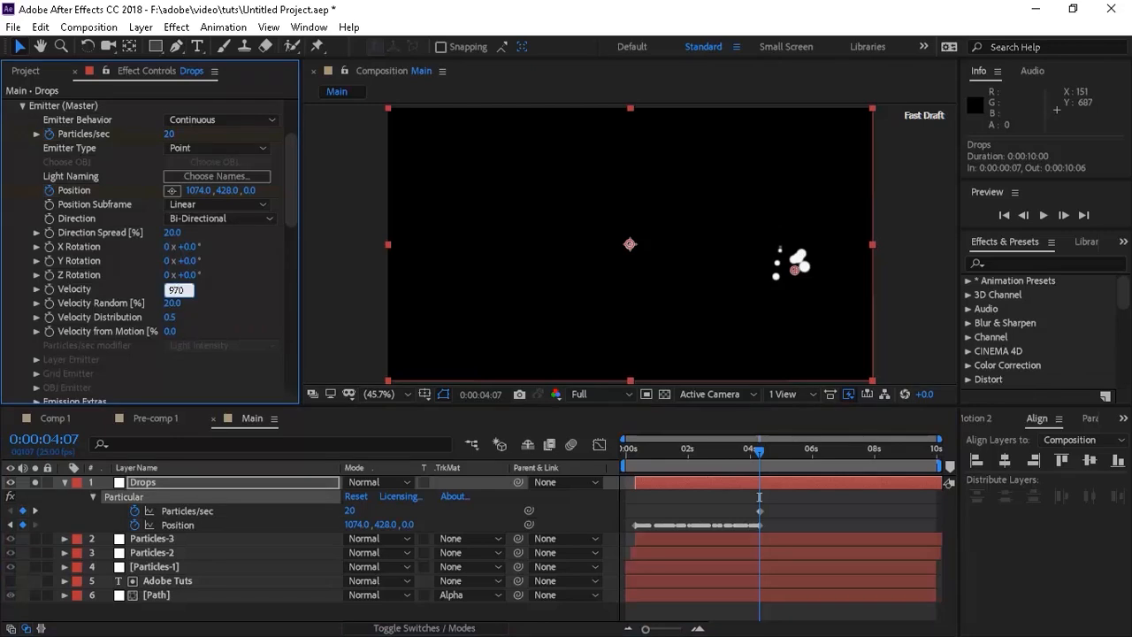
pyautogui.write('970')
pyautogui.press('Return')
pyautogui.click(172, 303)
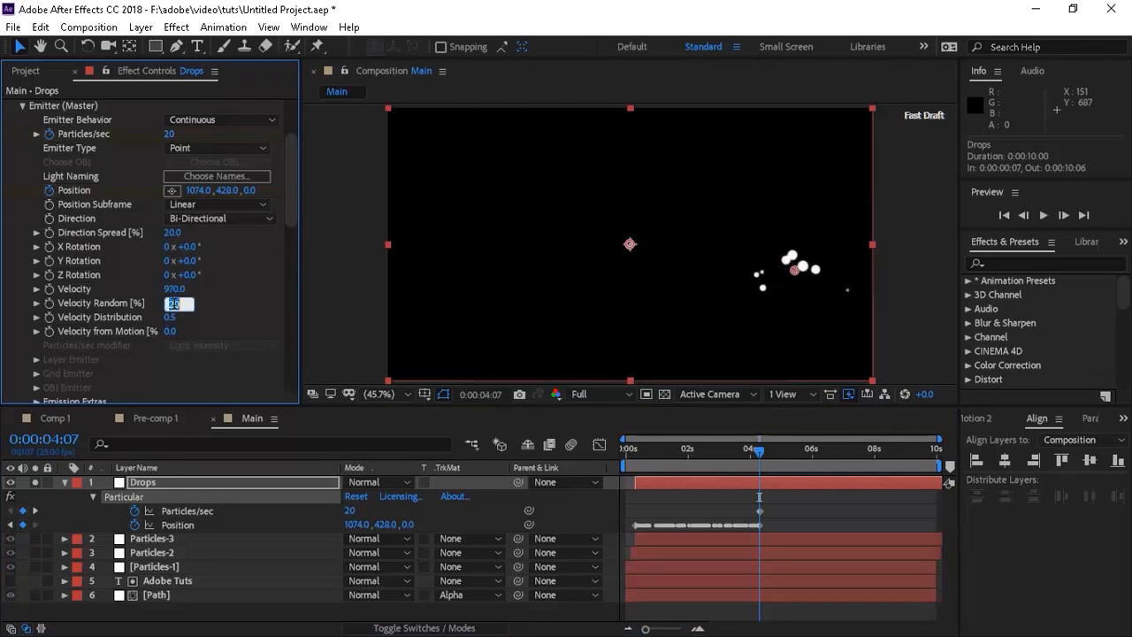
pyautogui.write('100')
pyautogui.press('Return')
# Step: Collapse the Drops emitter settings and set its particle Size to 7
pyautogui.scroll(3, 177, 308)
pyautogui.click(22, 211)
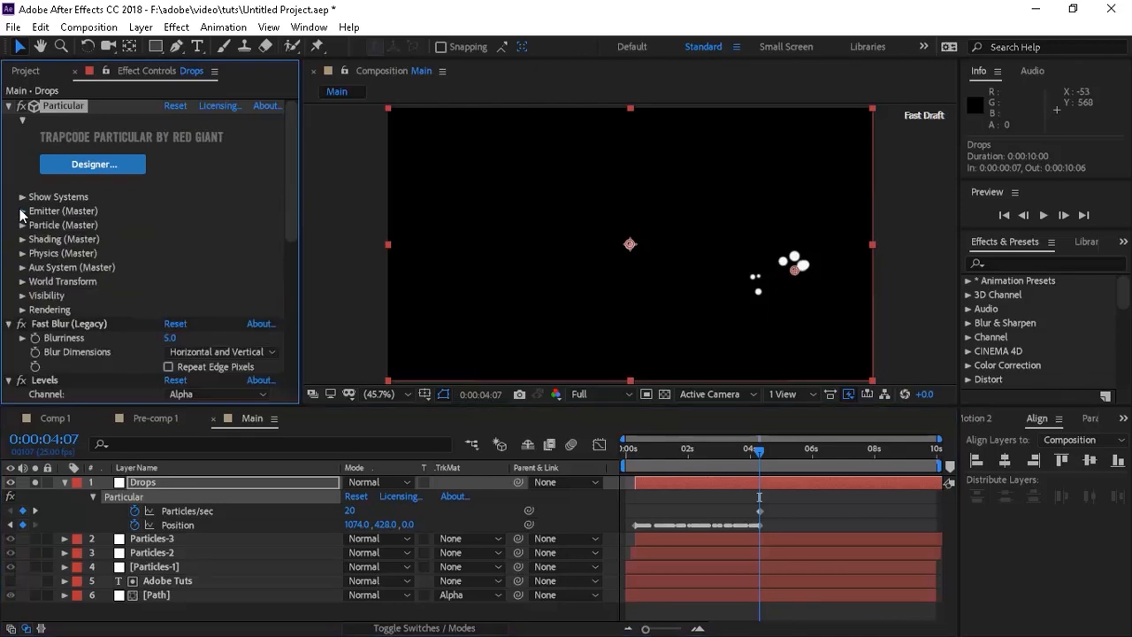
pyautogui.click(22, 225)
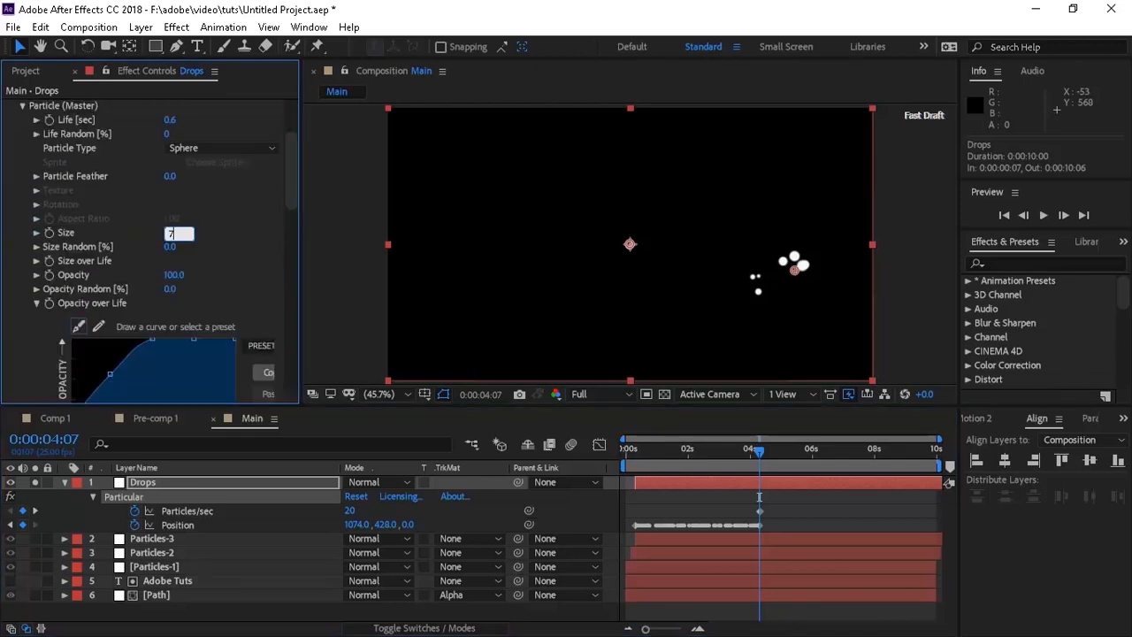
pyautogui.write('70')
pyautogui.press('Return')
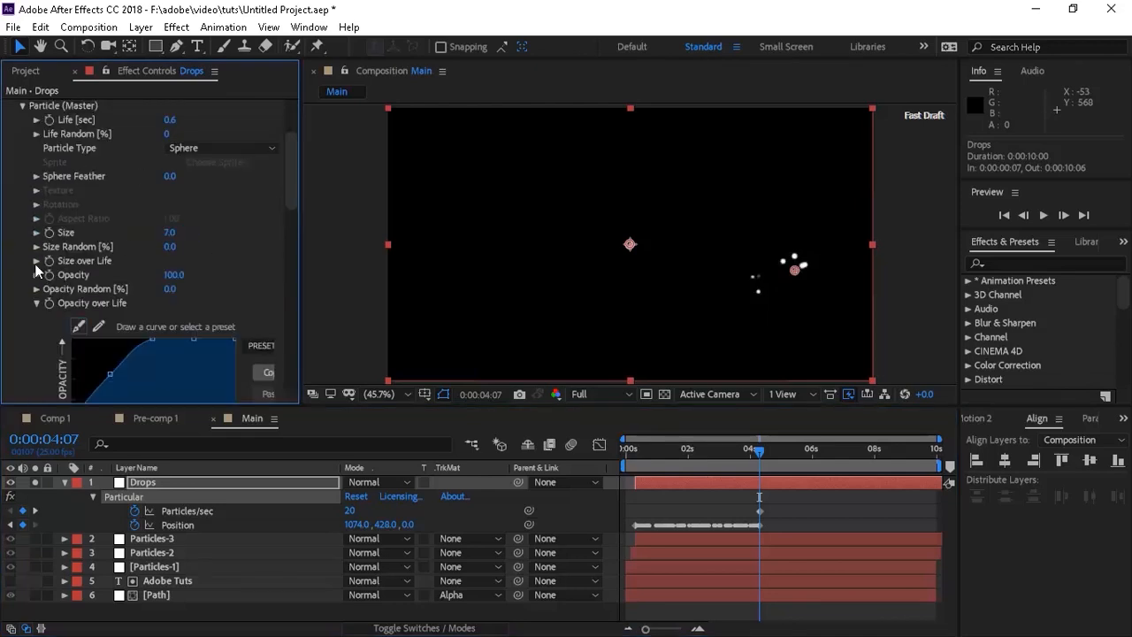
# Step: Reshape the Drops Size over Life curve to fall to zero near the middle of the particle life
pyautogui.click(36, 261)
pyautogui.moveTo(154, 345); pyautogui.dragTo(149, 344)
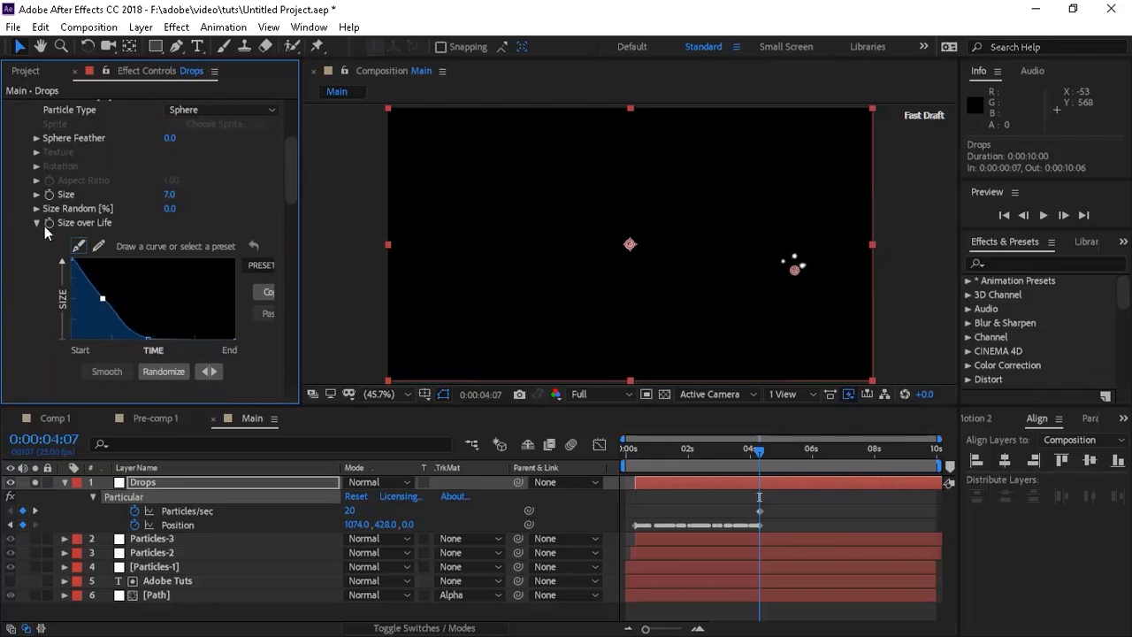
pyautogui.click(36, 223)
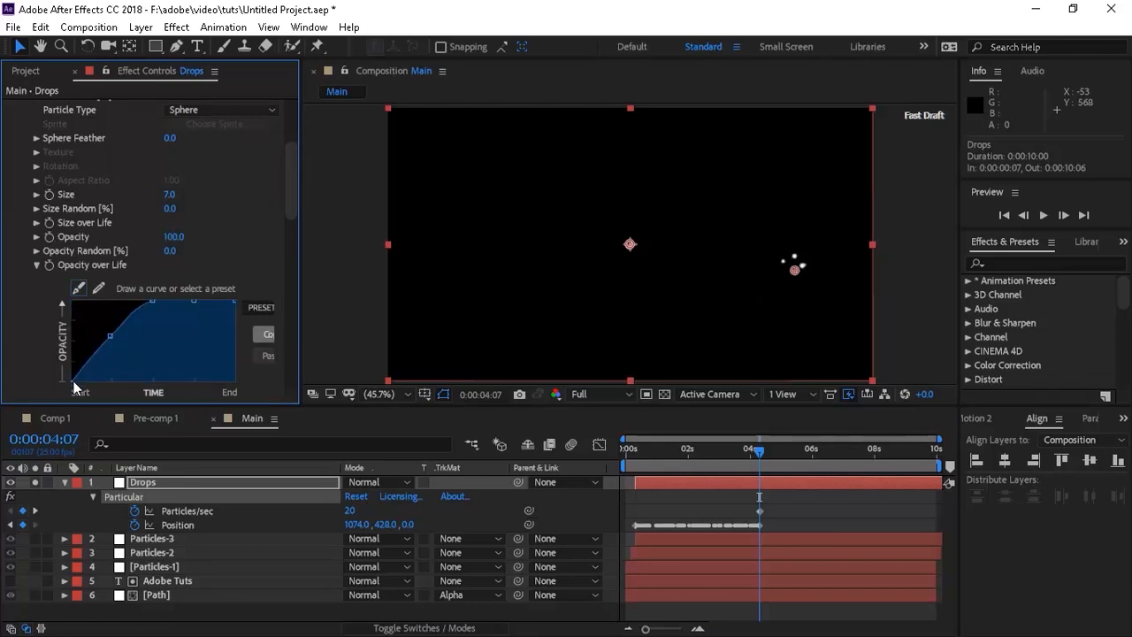
# Step: Give Opacity over Life a descending preset curve and bend it to reach zero near the middle of the particle life
pyautogui.moveTo(300, 293); pyautogui.dragTo(375, 292)
pyautogui.click(265, 307)
pyautogui.click(271, 346)
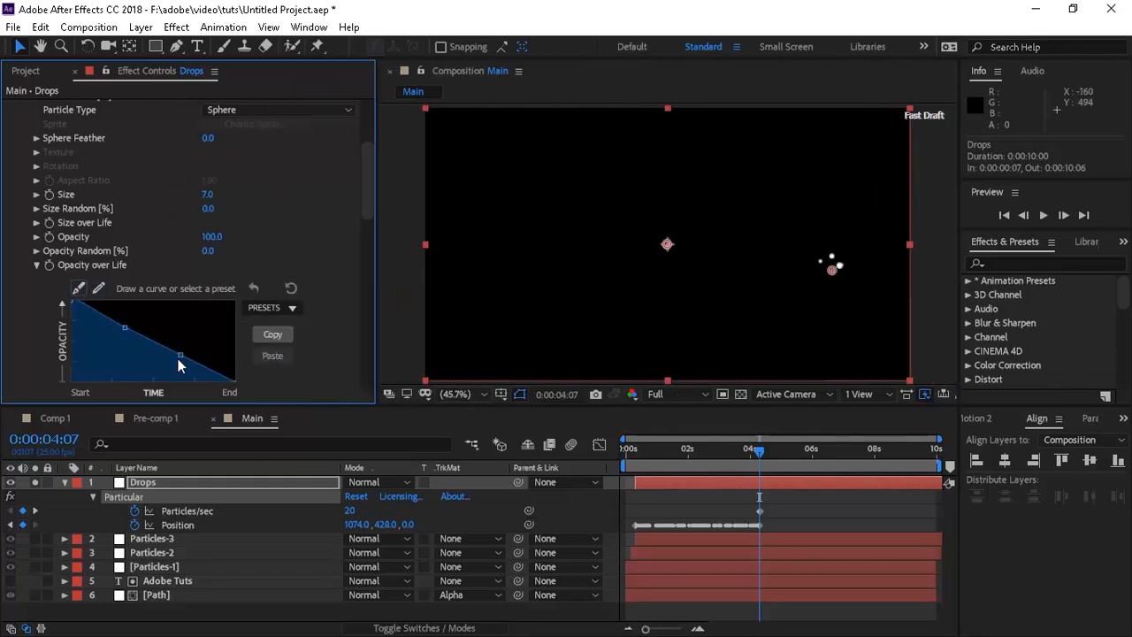
pyautogui.moveTo(158, 373); pyautogui.dragTo(143, 384)
pyautogui.moveTo(125, 328); pyautogui.dragTo(103, 336)
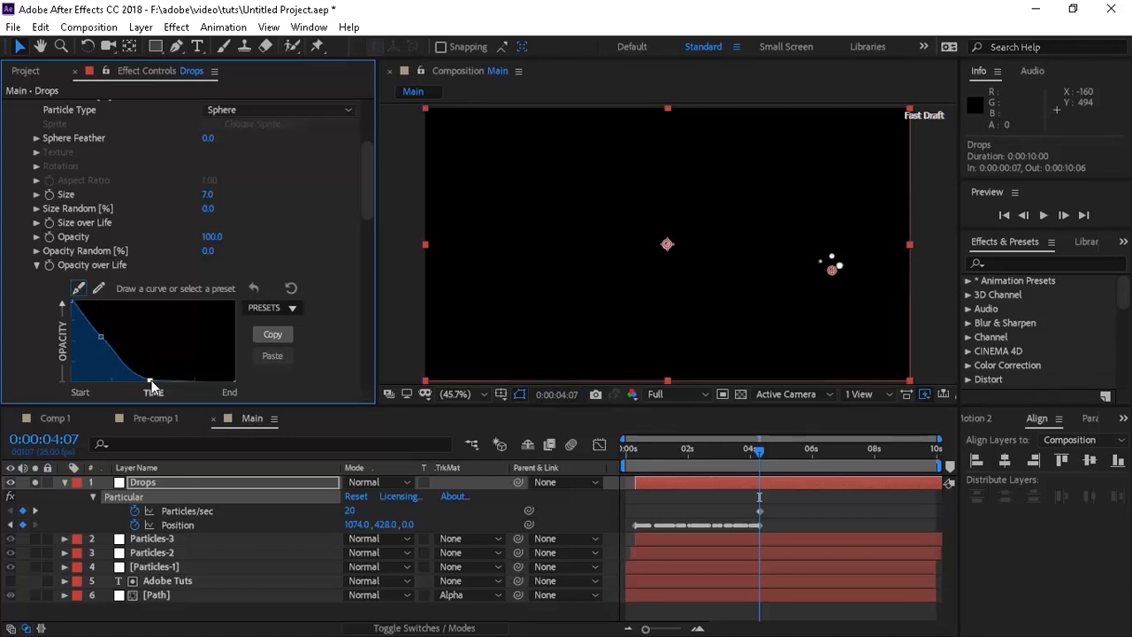
# Step: Edit the Drops layer's Physics (Master) settings and check the particles at 0:00:03:12
pyautogui.scroll(4, 54, 265)
pyautogui.click(22, 224)
pyautogui.click(21, 253)
pyautogui.press('Return')
pyautogui.moveTo(694, 447); pyautogui.dragTo(739, 456)
pyautogui.click(22, 253)
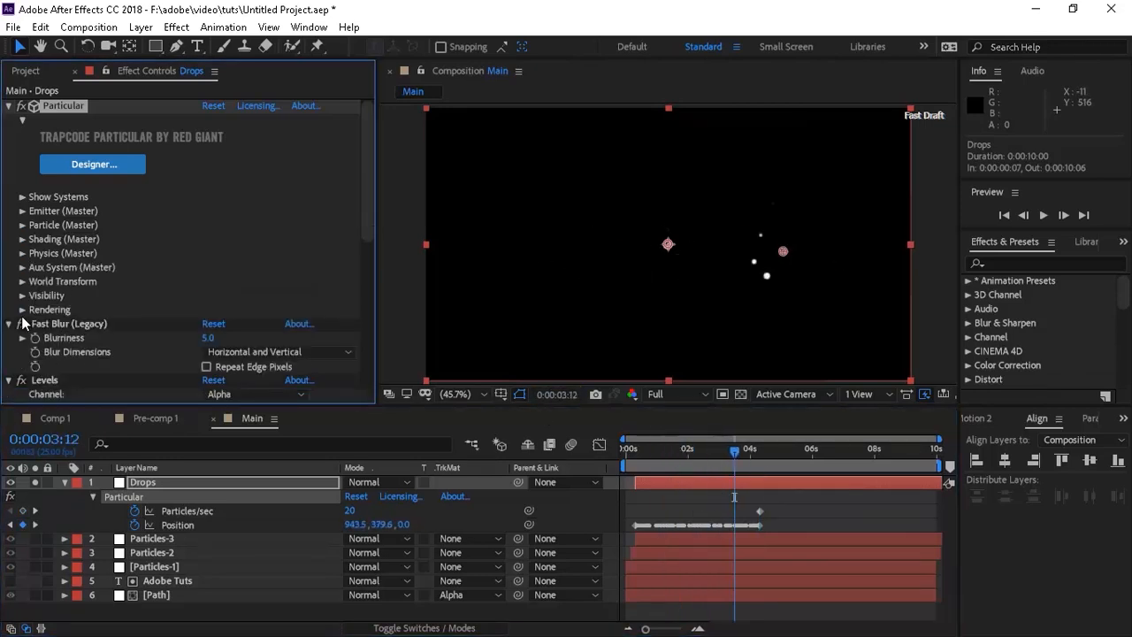
# Step: Set Alpha Input White in the Drops layer's Levels effect to 13 and check the result at 0:00:01:09
pyautogui.click(21, 324)
pyautogui.scroll(-5, 272, 287)
pyautogui.click(215, 212)
pyautogui.write('13')
pyautogui.press('Return')
pyautogui.moveTo(730, 452); pyautogui.dragTo(662, 456)
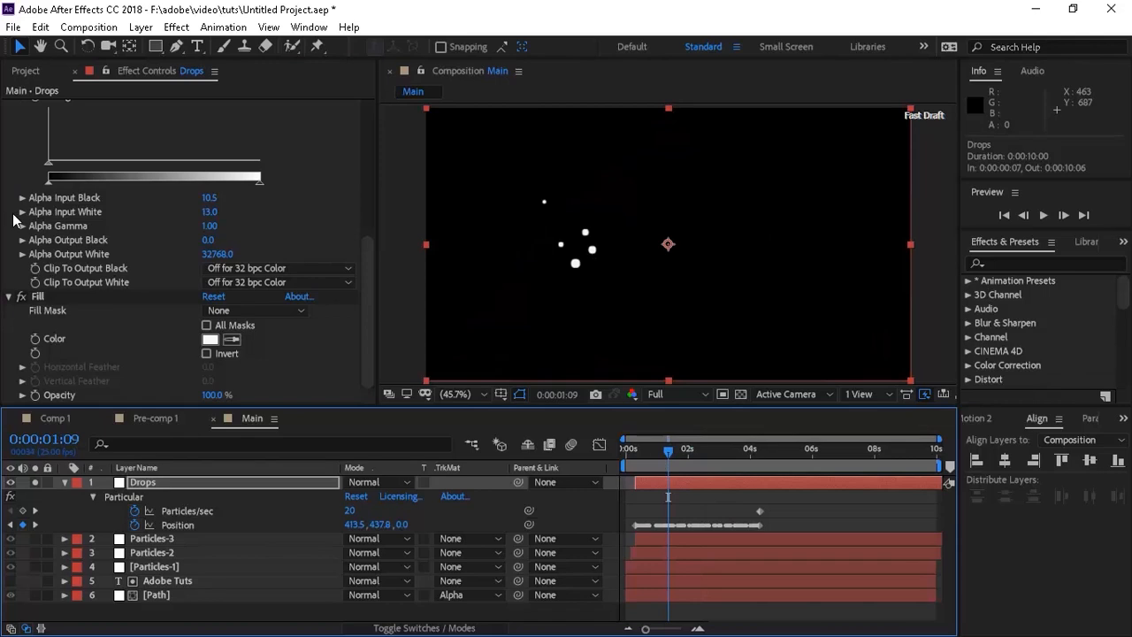
# Step: Collapse all effects on the Drops layer and its properties in the timeline
pyautogui.scroll(10, 361, 139)
pyautogui.click(8, 105)
pyautogui.click(8, 134)
pyautogui.click(8, 147)
pyautogui.click(65, 482)
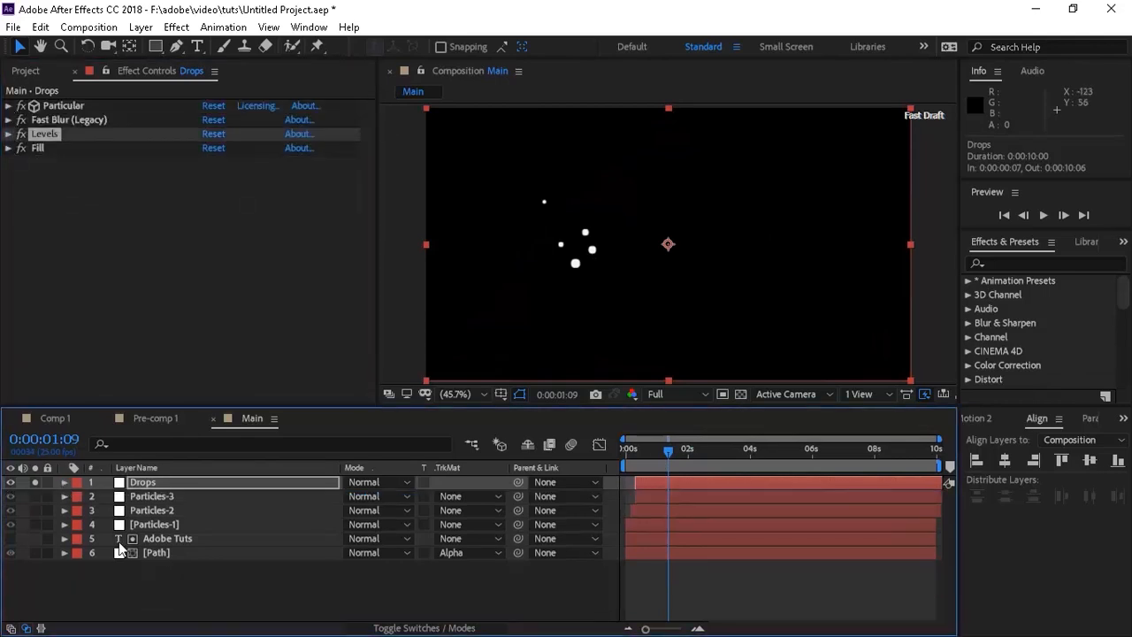
# Step: Pre-compose all six layers from Drops to Path into a new composition named Text
pyautogui.click(165, 551)
pyautogui.keyDown('shift'); pyautogui.click(194, 480); pyautogui.keyUp('shift')
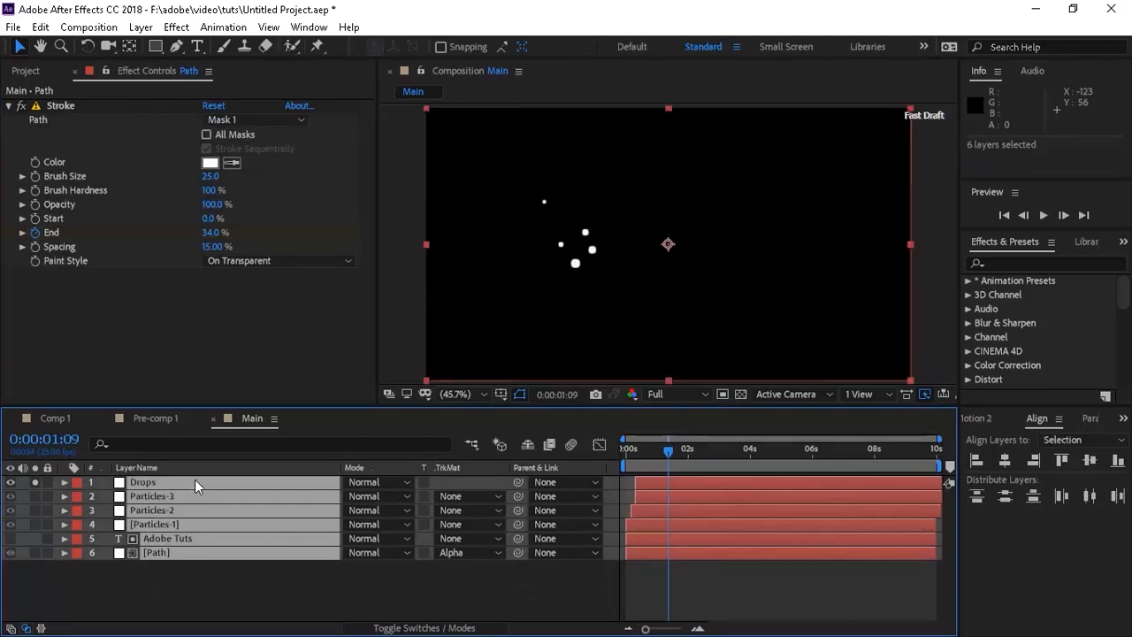
pyautogui.rightClick(194, 480)
pyautogui.click(255, 408)
pyautogui.write('Text')
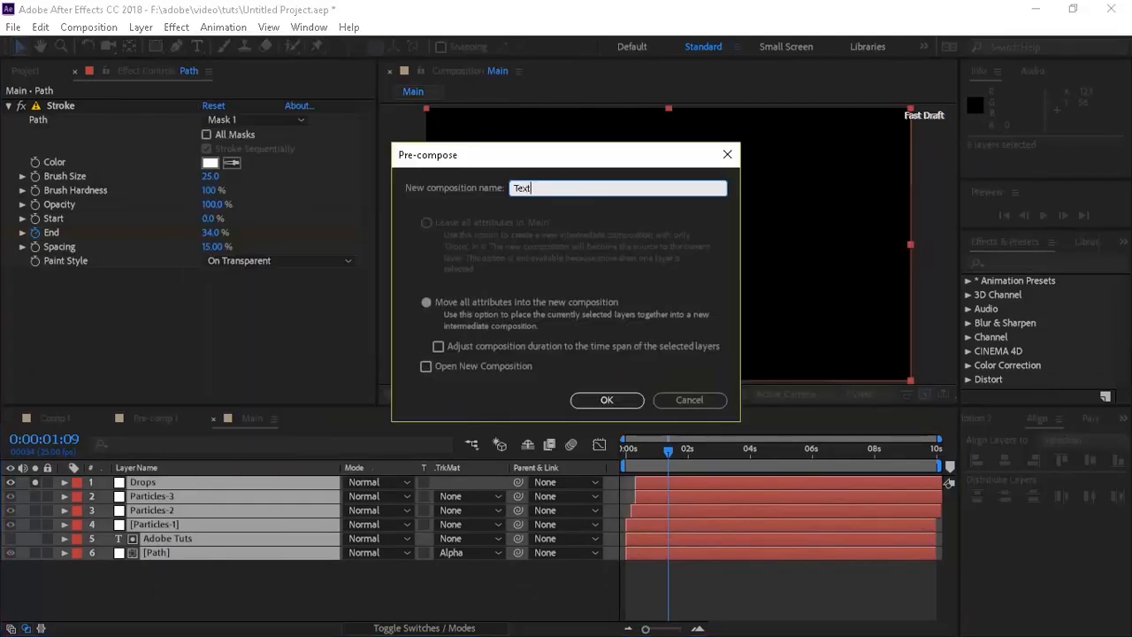
pyautogui.click(606, 399)
# Step: Open the Text composition and preview its animation from the start at Quarter resolution
pyautogui.rightClick(243, 548)
pyautogui.click(145, 481)
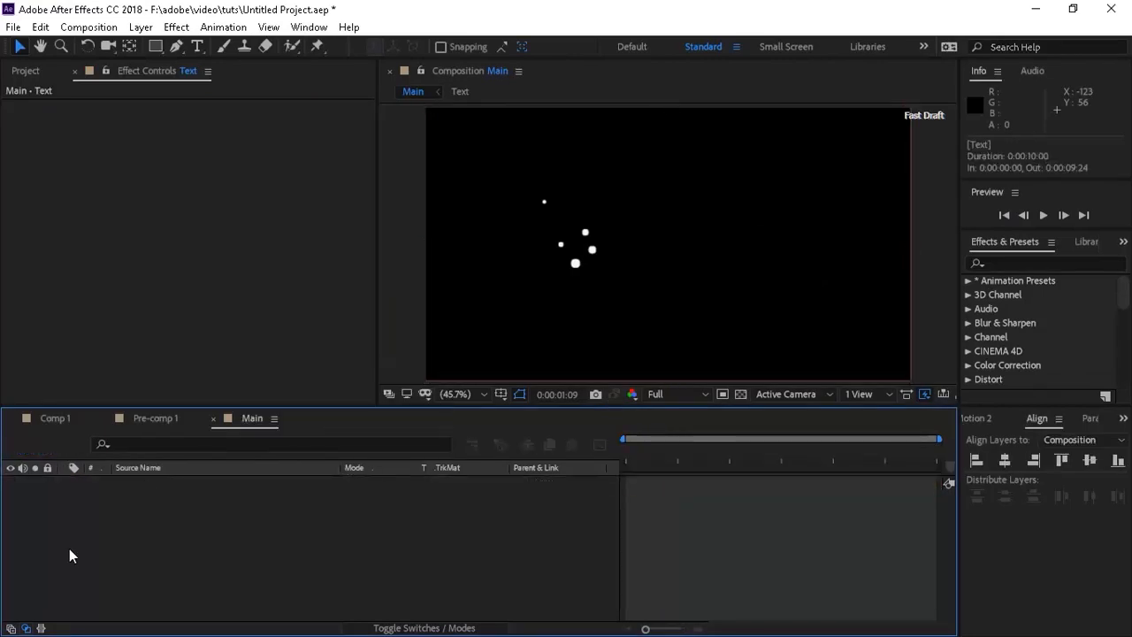
pyautogui.doubleClick(70, 483)
pyautogui.click(699, 393)
pyautogui.click(672, 487)
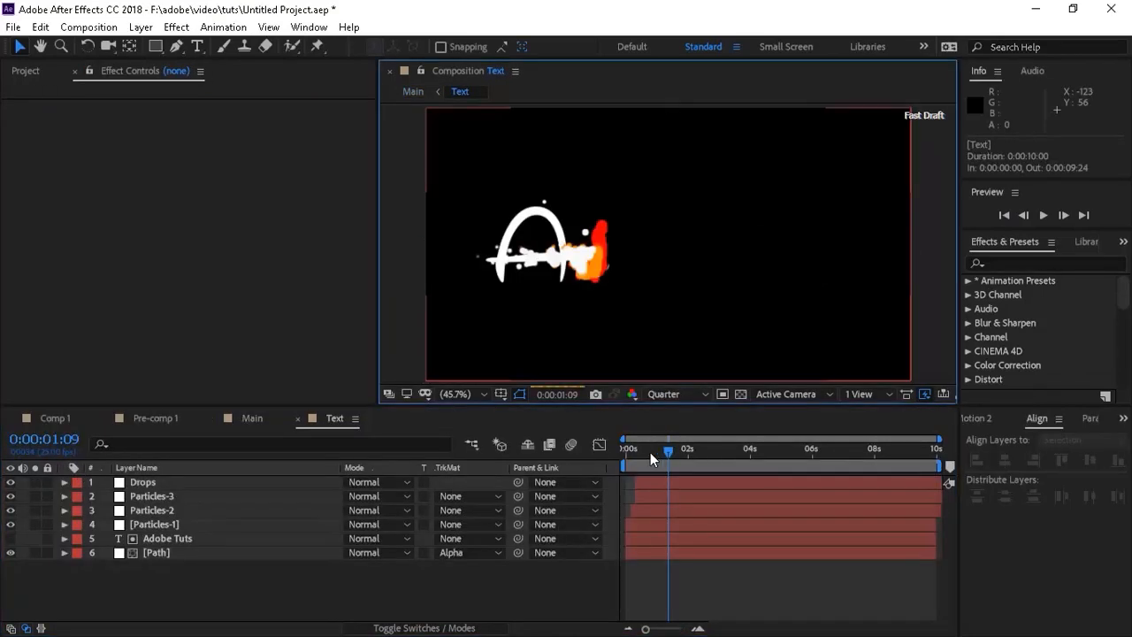
pyautogui.press('space')
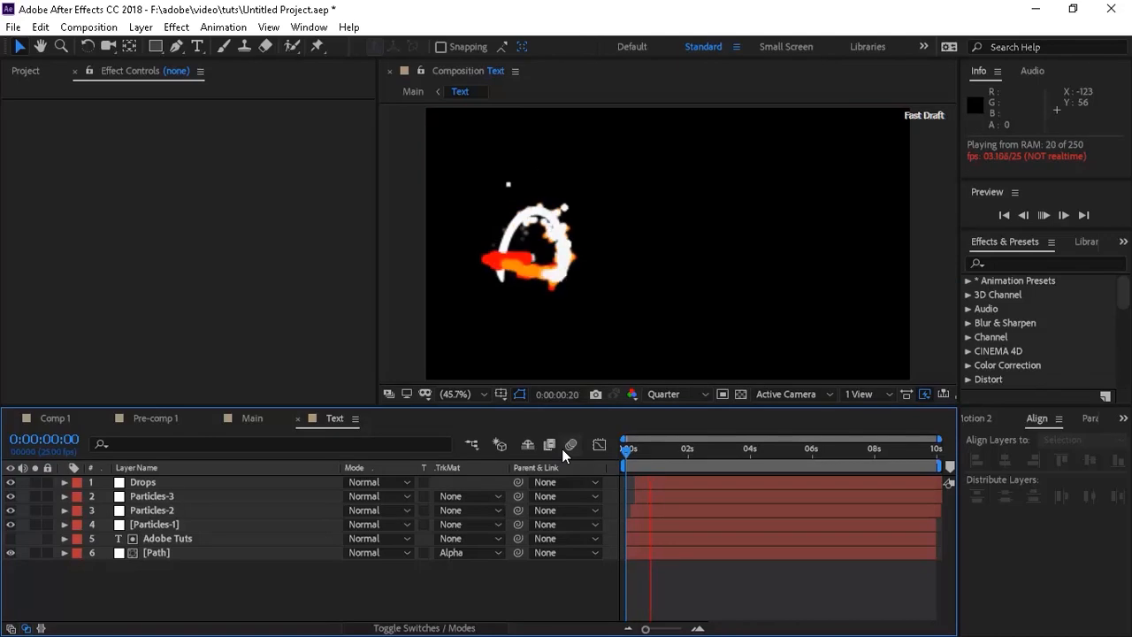
pyautogui.click(619, 375)
# Step: Restore the Text composition to Full resolution and close it to return to Main
pyautogui.click(699, 394)
pyautogui.click(672, 445)
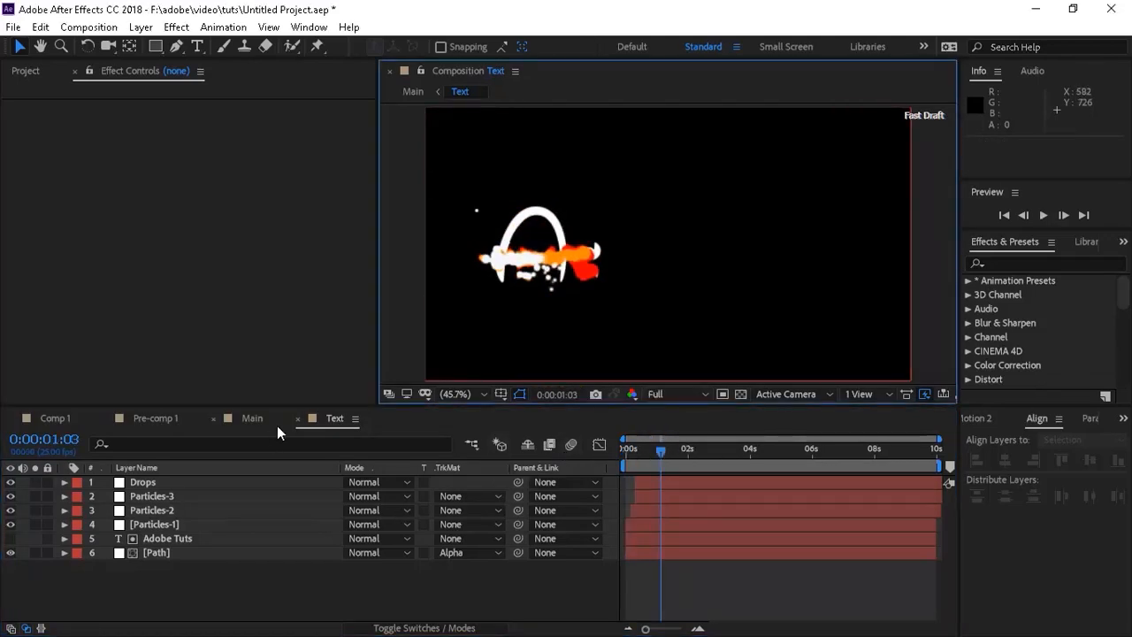
pyautogui.click(298, 419)
# Step: Create a white 1280 x 720 px solid in Main and place it beneath the Text layer
pyautogui.rightClick(279, 543)
pyautogui.click(513, 404)
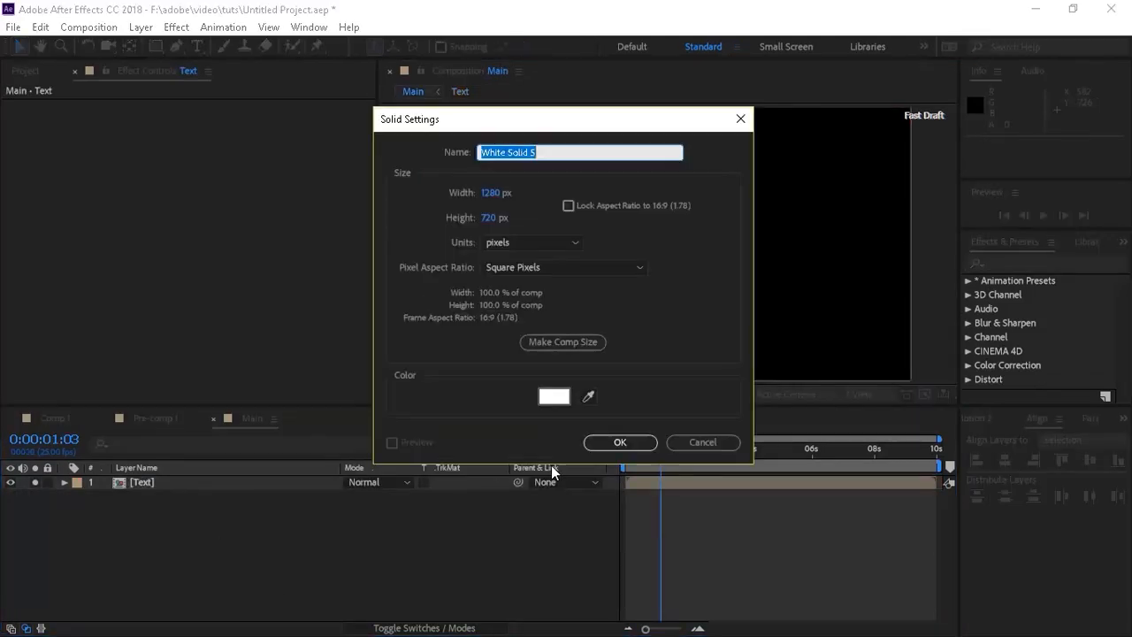
pyautogui.press('Return')
pyautogui.hotkey('ctrl', '[')
# Step: Apply the Gradient Ramp effect to the white solid and set its Ramp Shape to Radial Ramp
pyautogui.click(1000, 264)
pyautogui.write('ramp')
pyautogui.moveTo(1051, 294); pyautogui.dragTo(258, 183)
pyautogui.click(258, 179)
pyautogui.click(272, 209)
# Step: Place the ramp's start point at 640, 352 and its end point outside the frame at 2060, 980
pyautogui.click(455, 393)
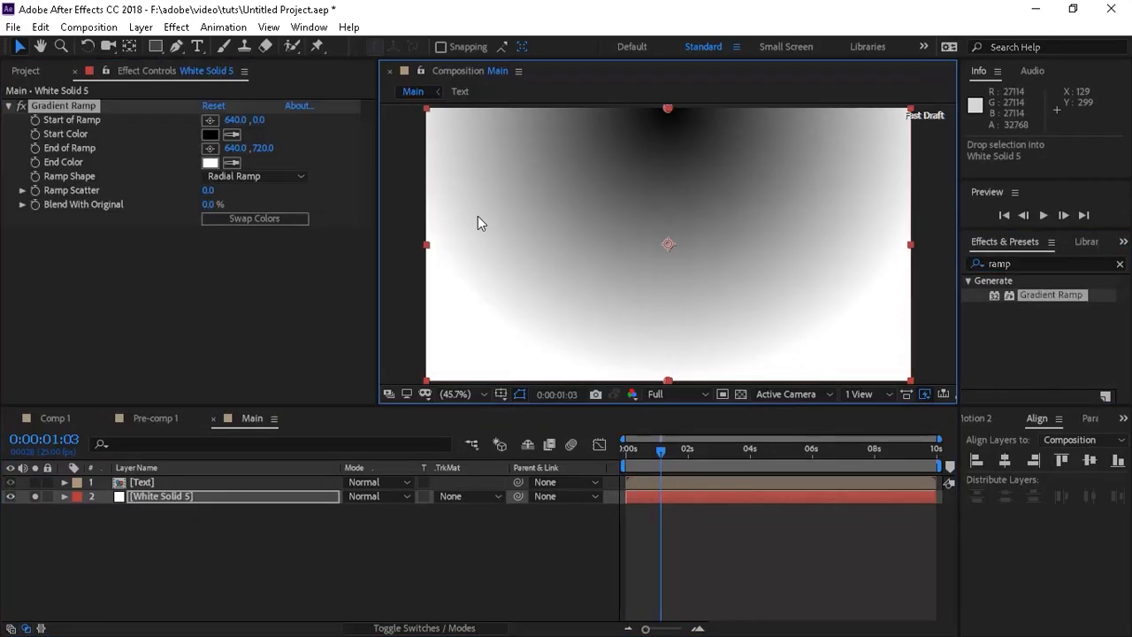
pyautogui.click(475, 215)
pyautogui.moveTo(668, 170); pyautogui.dragTo(668, 243)
pyautogui.moveTo(668, 319); pyautogui.dragTo(962, 373)
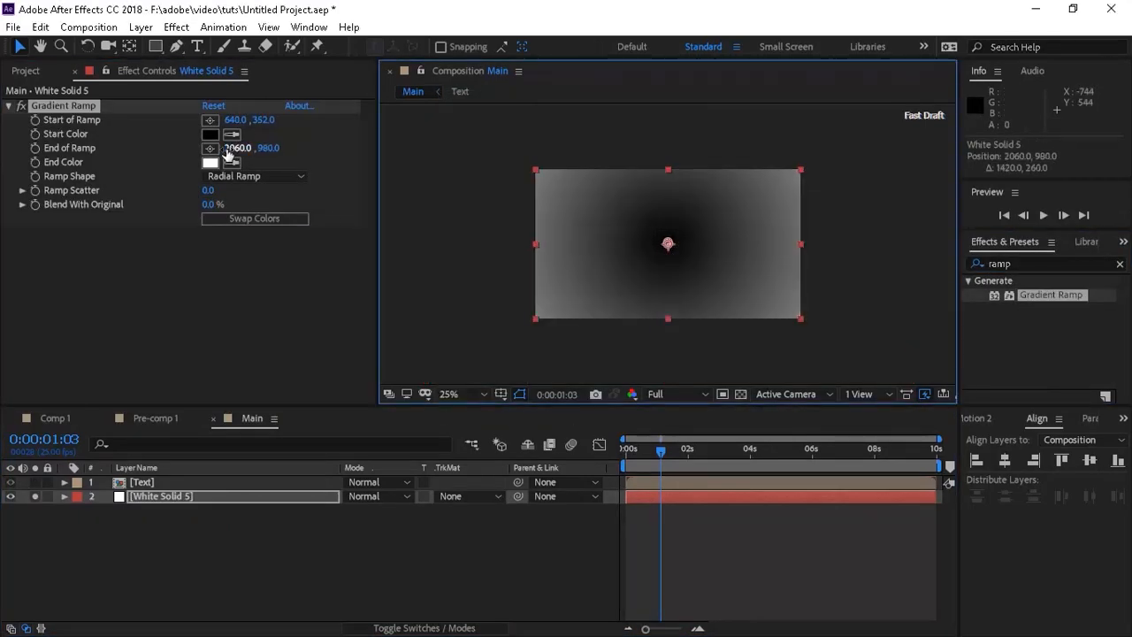
# Step: Set both the Start Color and End Color of the Gradient Ramp to light gray
pyautogui.click(211, 135)
pyautogui.click(708, 298)
pyautogui.click(1072, 230)
pyautogui.click(211, 163)
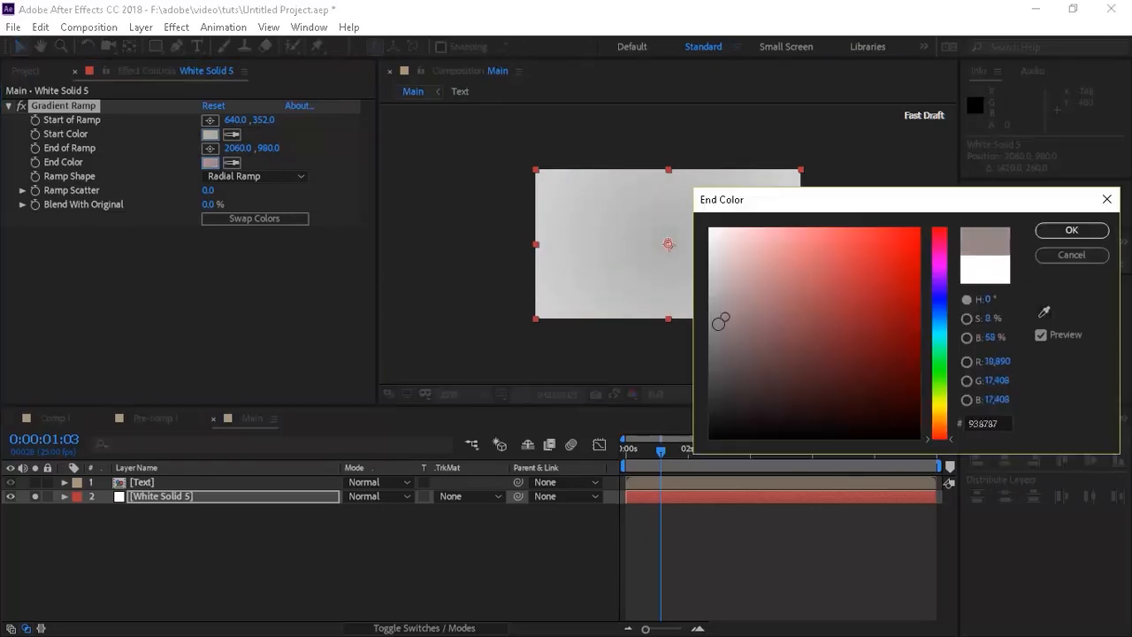
pyautogui.click(713, 291)
pyautogui.click(1071, 230)
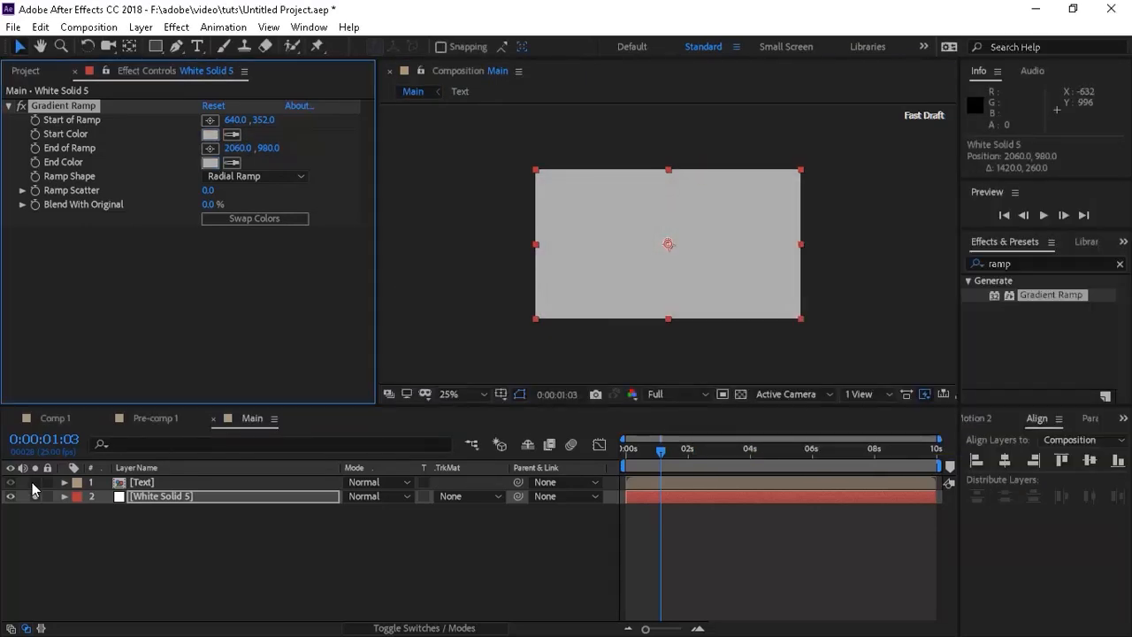
# Step: Solo the Text layer along with the background and give it a Stroke layer style with Size 8
pyautogui.click(283, 565)
pyautogui.click(156, 483)
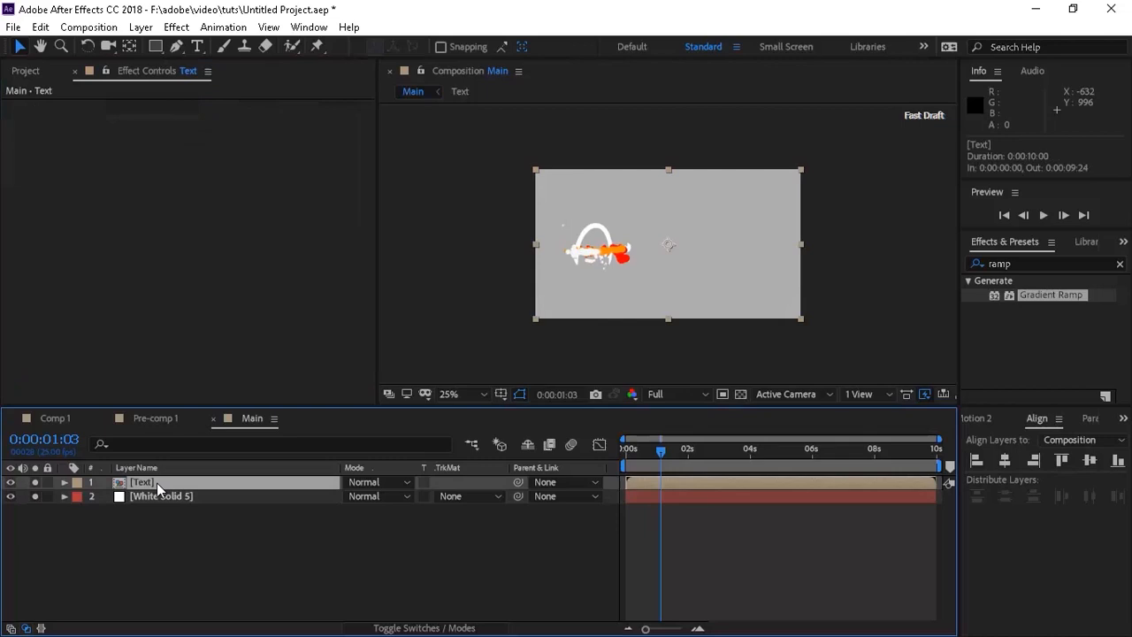
pyautogui.click(145, 32)
pyautogui.moveTo(298, 446)
pyautogui.click(415, 448)
pyautogui.click(93, 539)
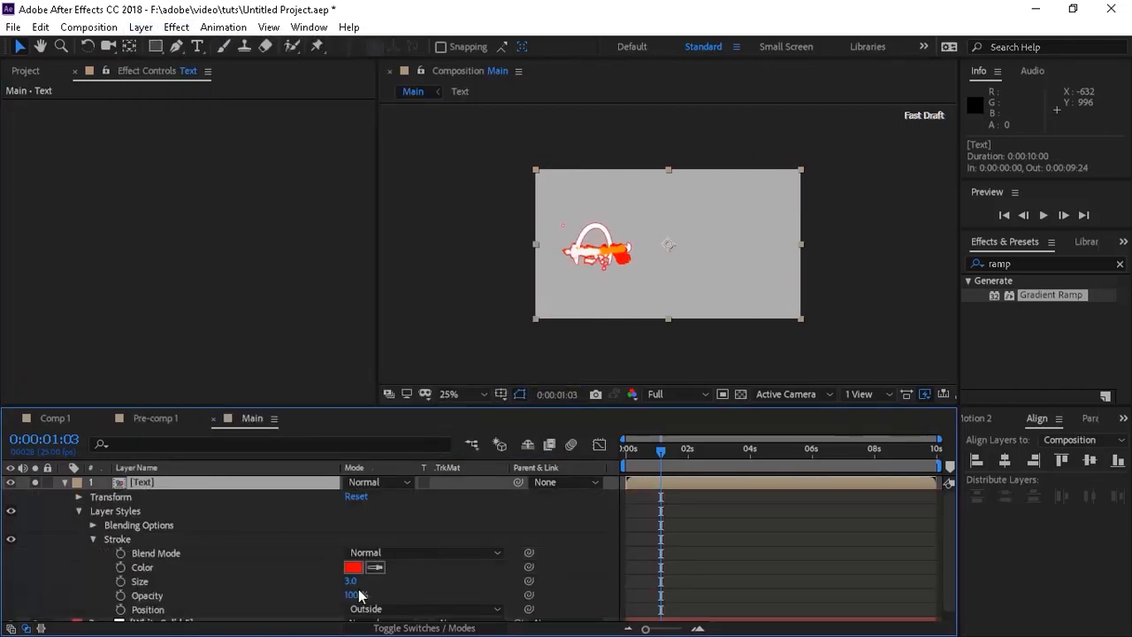
pyautogui.moveTo(351, 582); pyautogui.dragTo(376, 584)
# Step: Apply the Drop Shadow effect to the Text layer and set its Direction to -60°
pyautogui.click(451, 393)
pyautogui.click(477, 267)
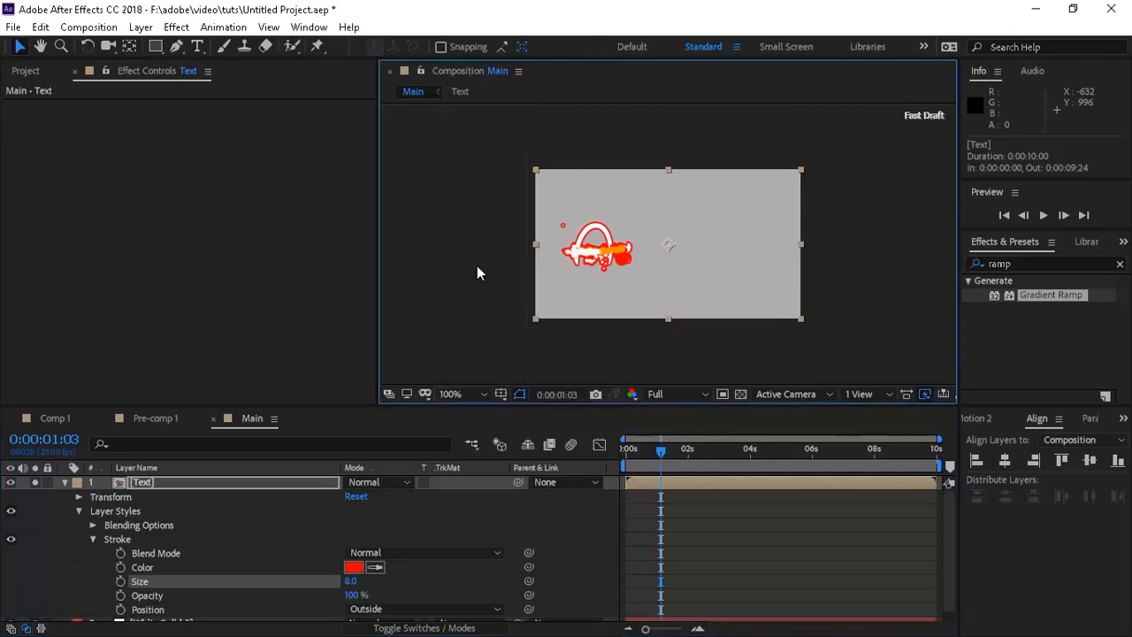
pyautogui.press('h')
pyautogui.moveTo(477, 266); pyautogui.dragTo(615, 257)
pyautogui.click(1064, 263)
pyautogui.write('drop s')
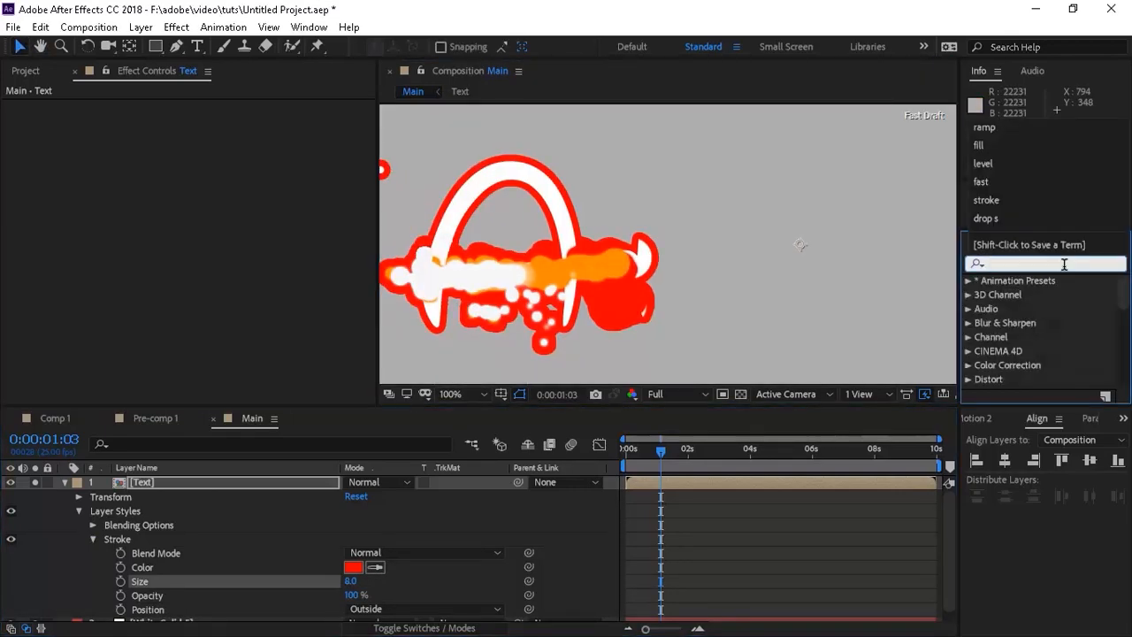
pyautogui.moveTo(1048, 294); pyautogui.dragTo(223, 195)
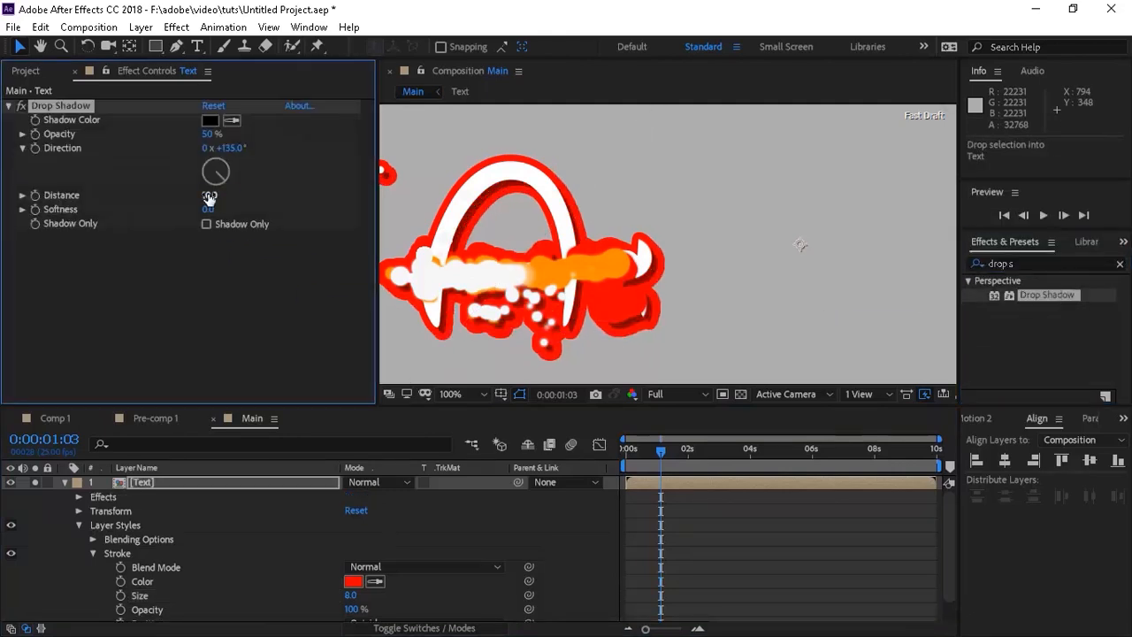
pyautogui.write('-60')
pyautogui.press('Return')
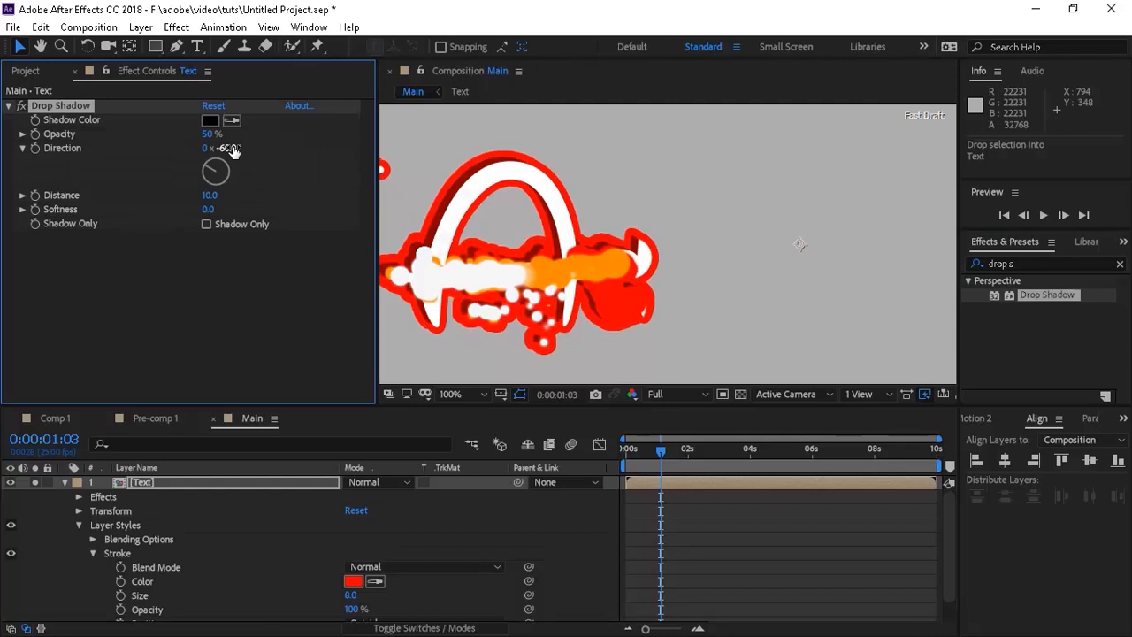
# Step: Inspect the written text at 0:00:06:05, then preview the whole Main composition from the start
pyautogui.click(821, 453)
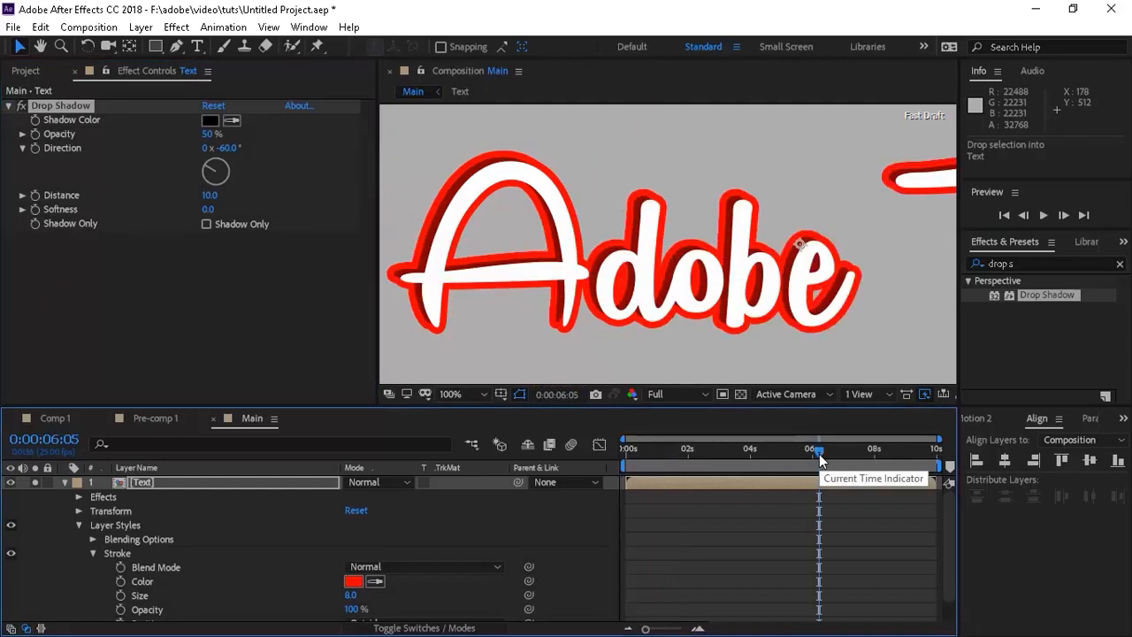
pyautogui.click(469, 394)
pyautogui.click(459, 100)
pyautogui.moveTo(818, 451); pyautogui.dragTo(628, 451)
pyautogui.press('space')
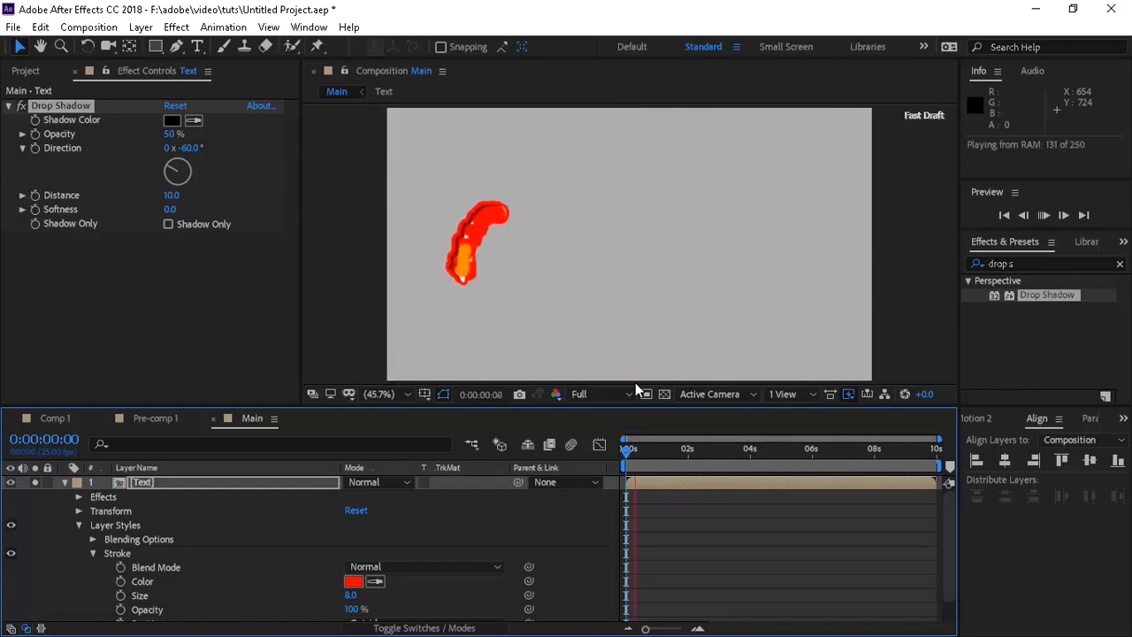